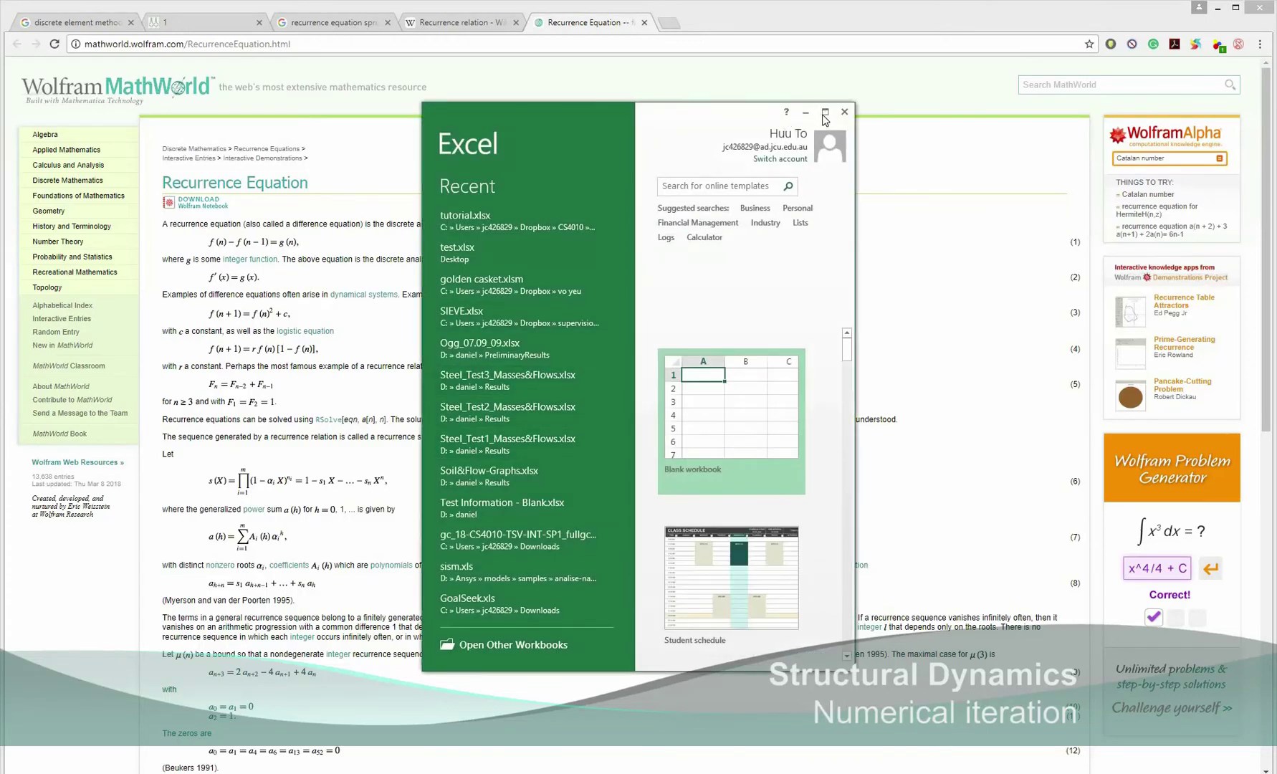
# Create a new blank workbook and enter the student ID 486 in cell A1.
pyautogui.click(825, 113)
pyautogui.click(356, 165)
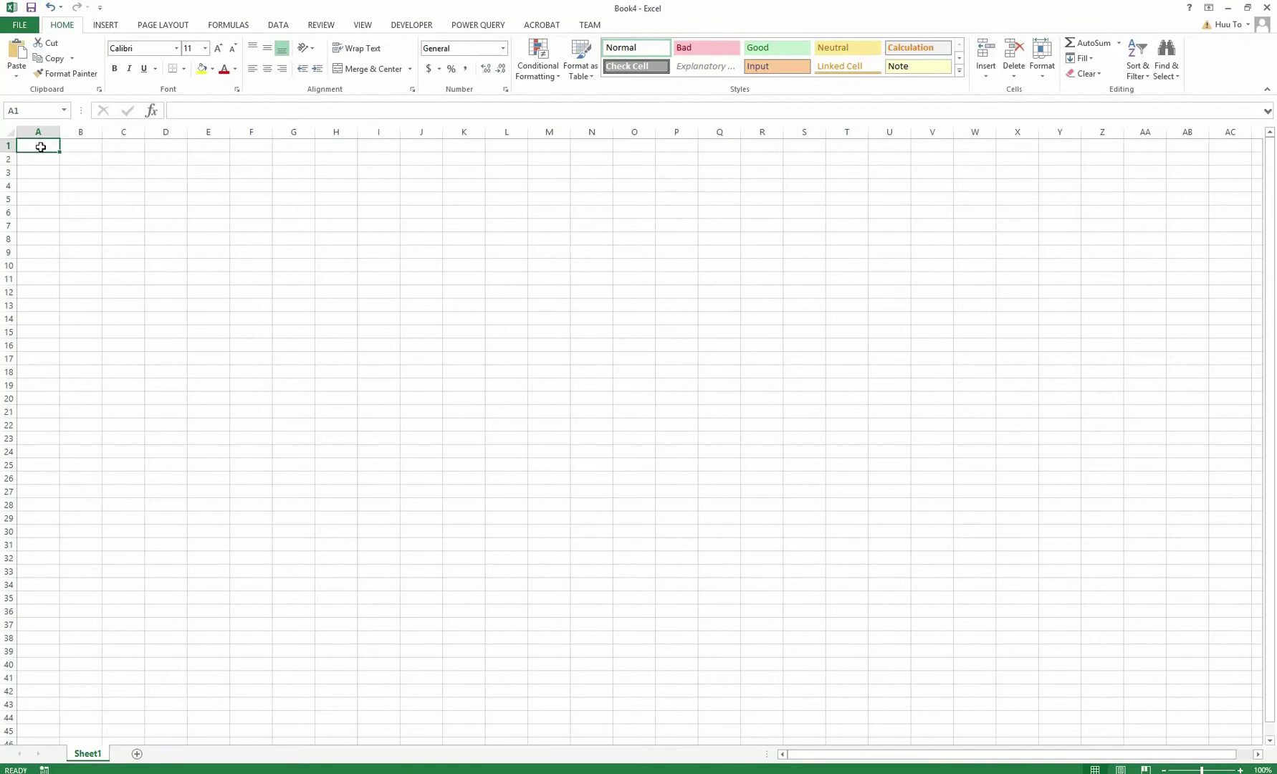
pyautogui.write('486')
pyautogui.press('Return')
# Attach a comment reading 'Student ID' to cell A1.
pyautogui.rightClick(42, 147)
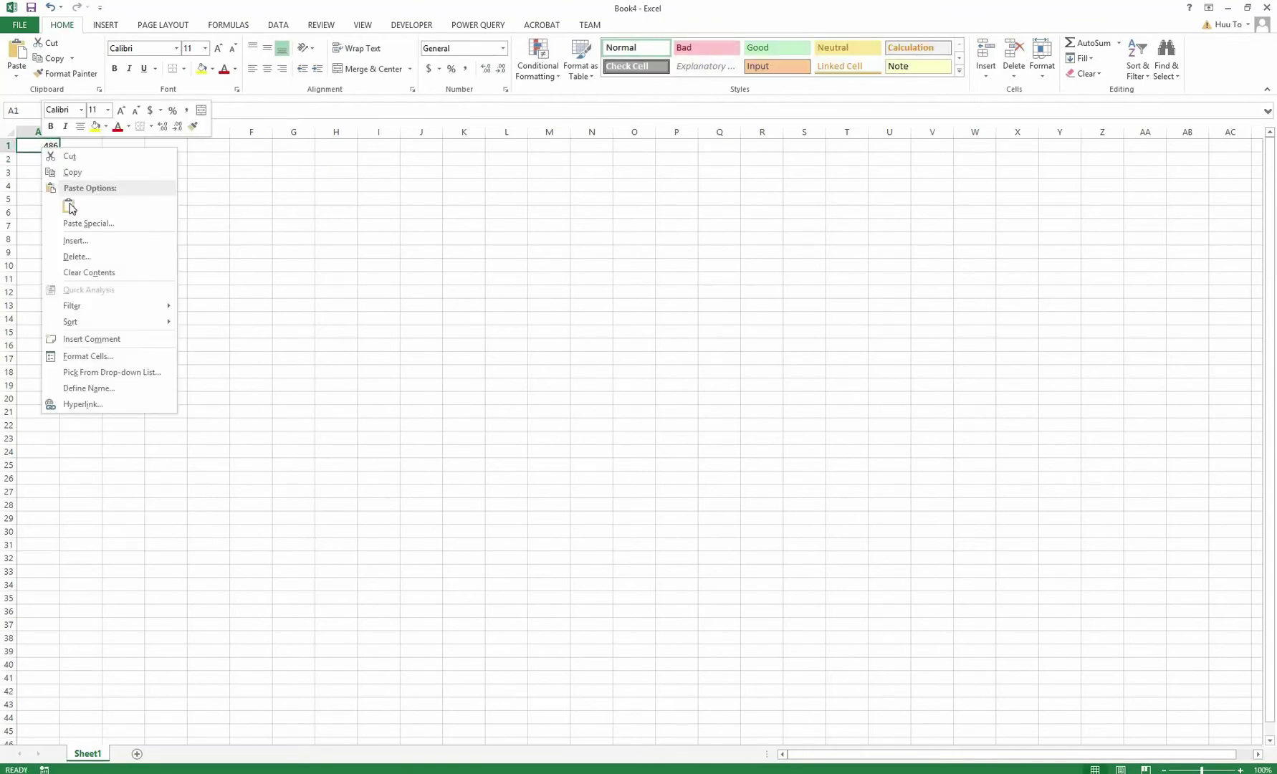
pyautogui.click(92, 338)
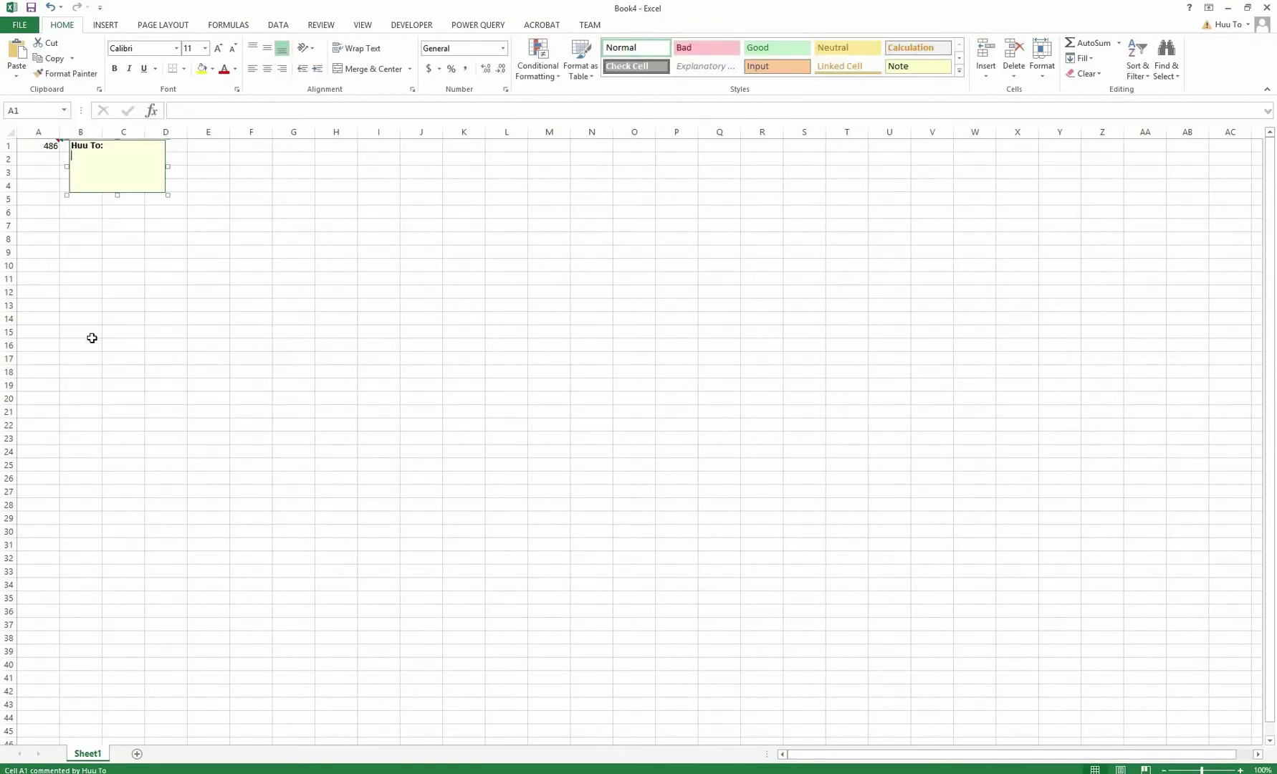
pyautogui.write('Student ID')
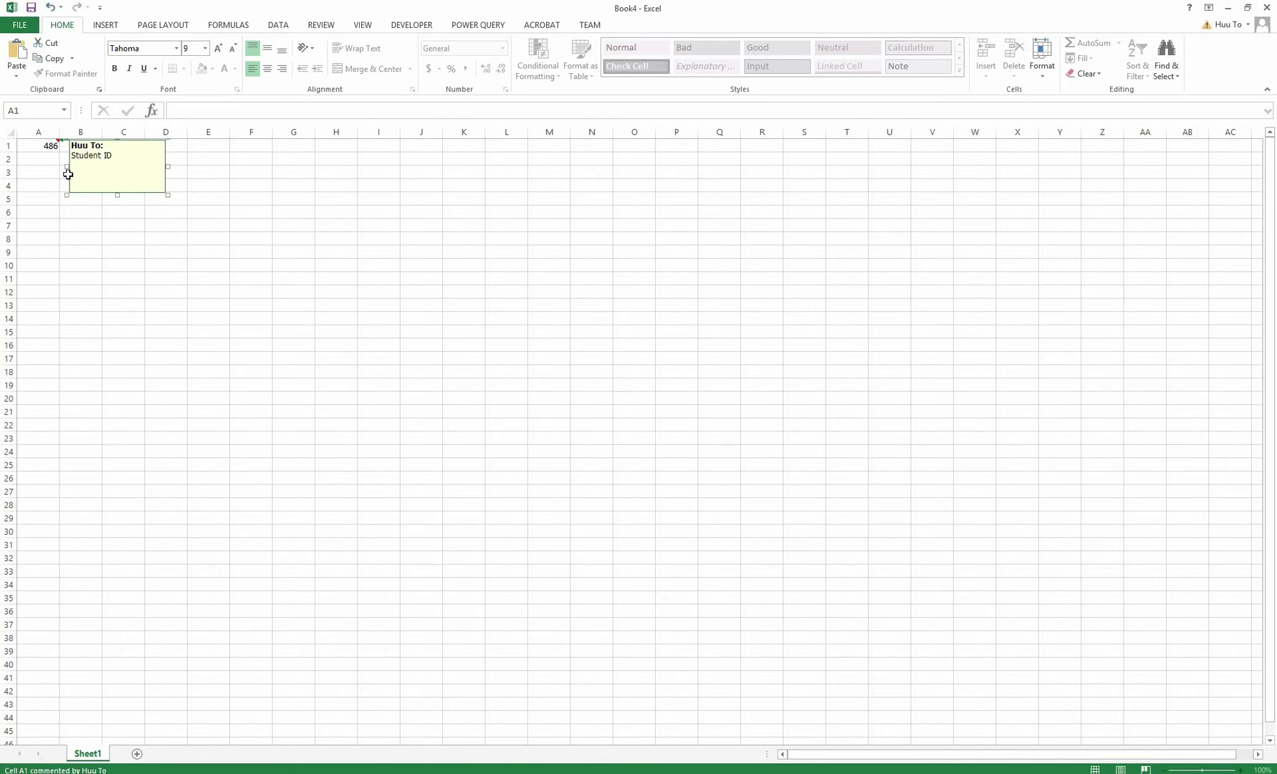
# Label B1:D1 with the headers ID1, ID2 and ID3.
pyautogui.click(84, 147)
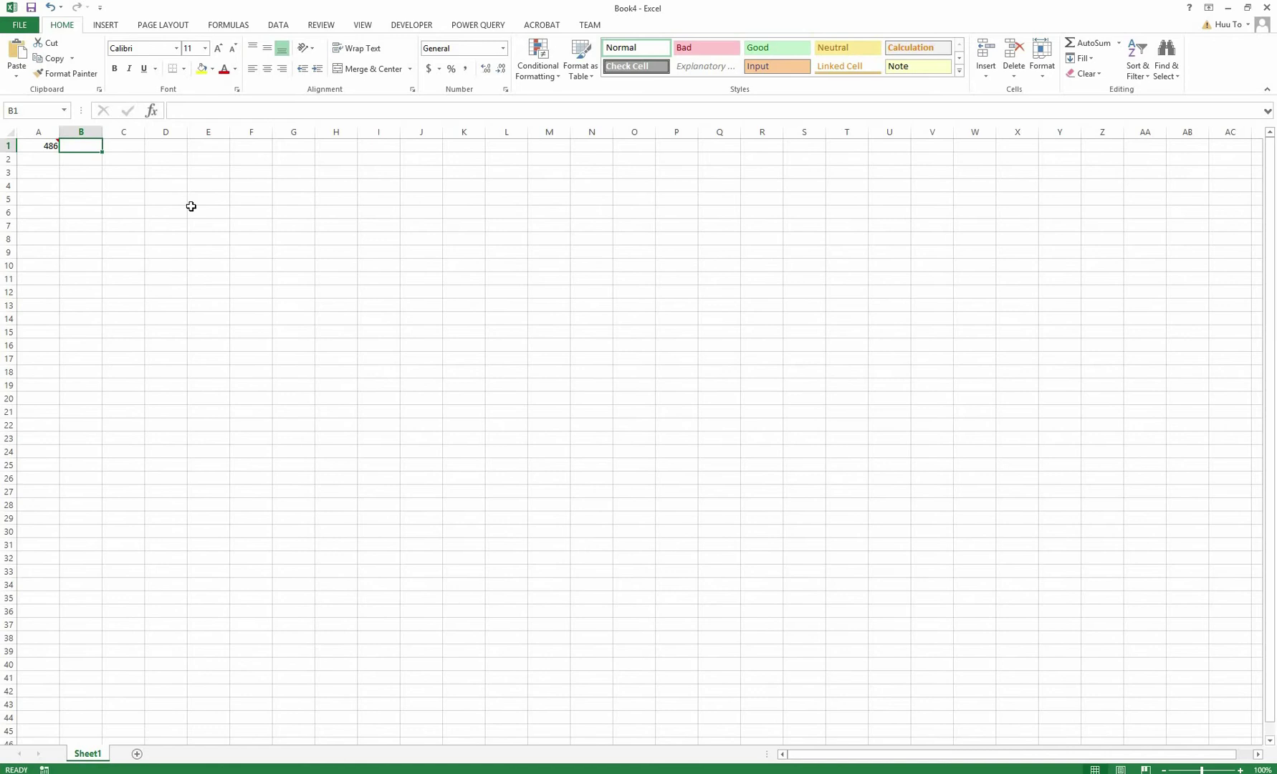
pyautogui.write('ID1')
pyautogui.press('Tab')
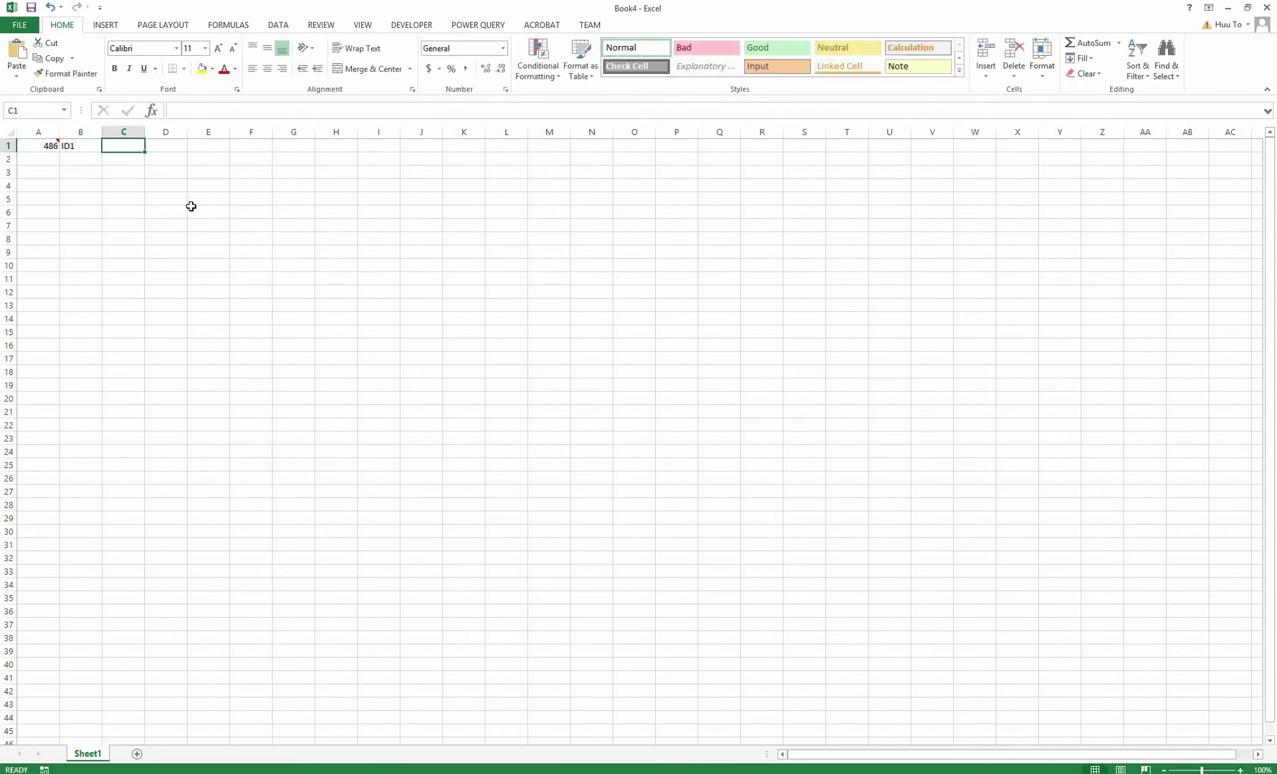
pyautogui.write('ID2')
pyautogui.press('Tab')
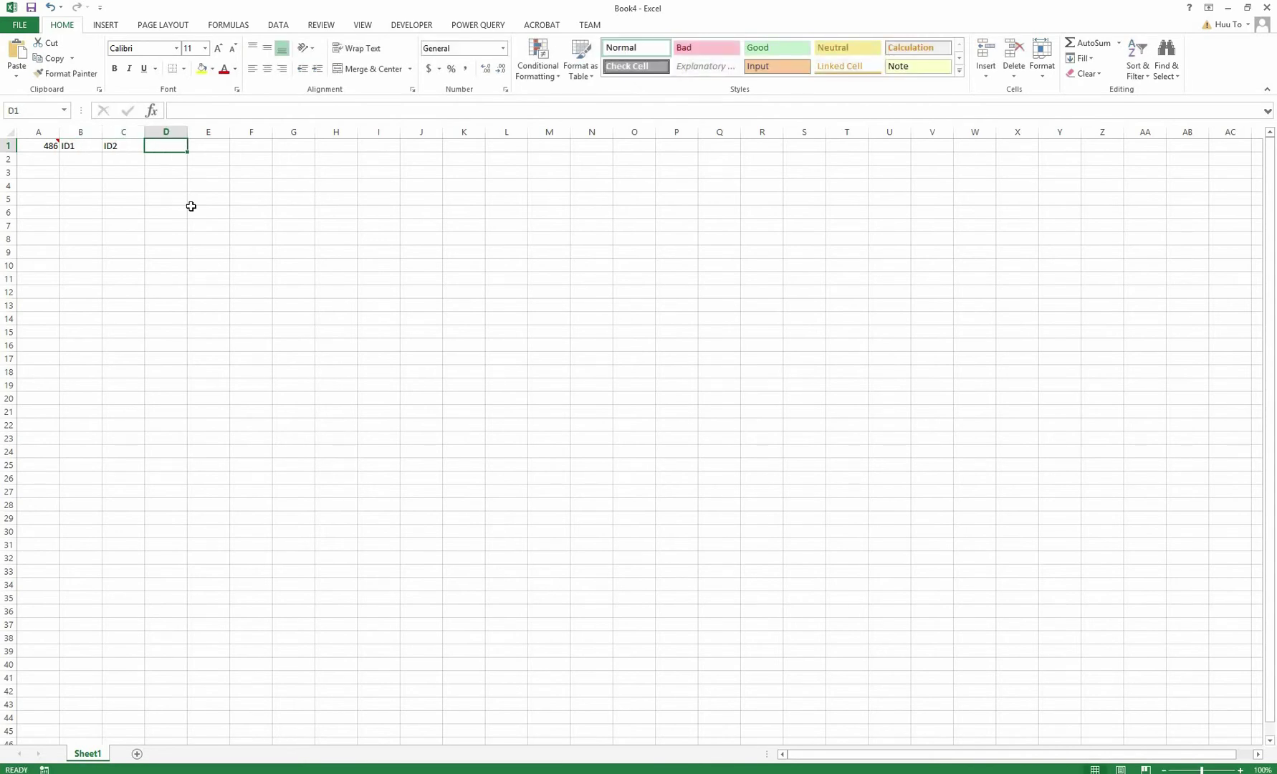
pyautogui.write('ID3')
pyautogui.press('Return')
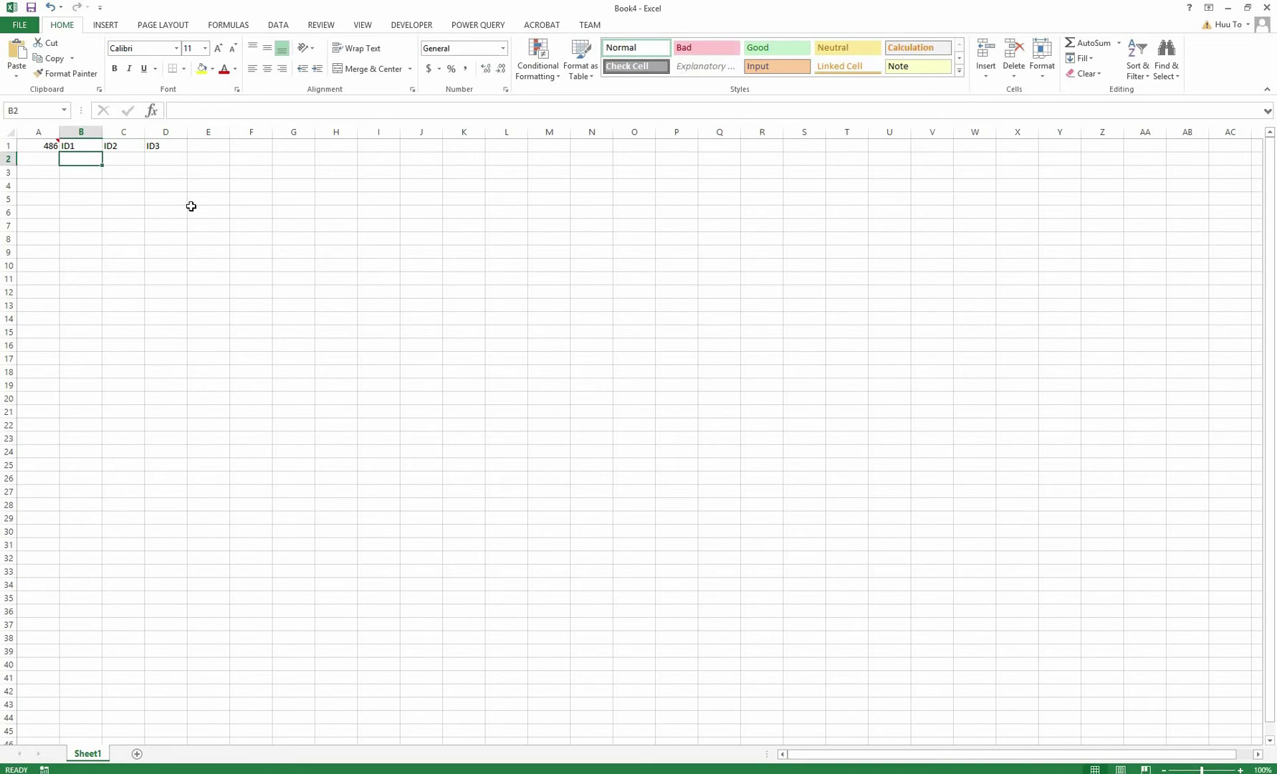
# Put the last ID digit in B2 using =RIGHT(A1,1), giving 6.
pyautogui.write('=')
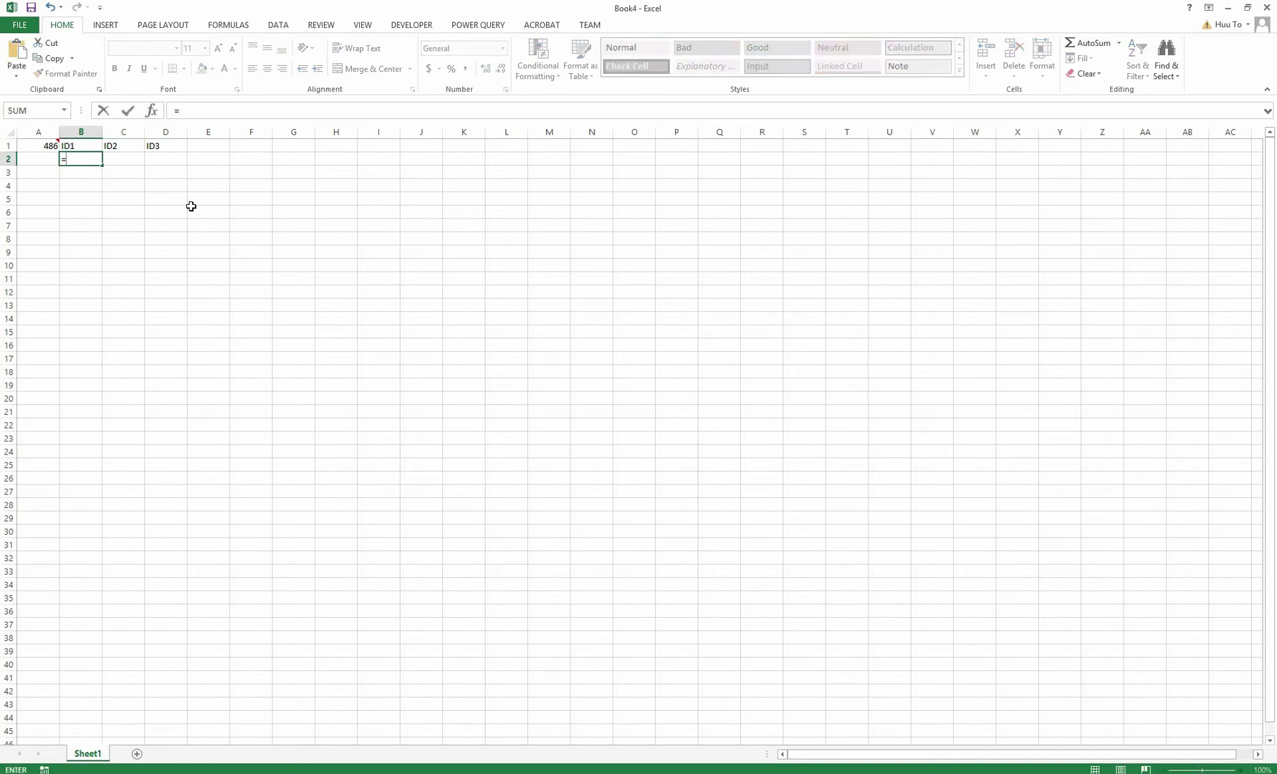
pyautogui.write('right(')
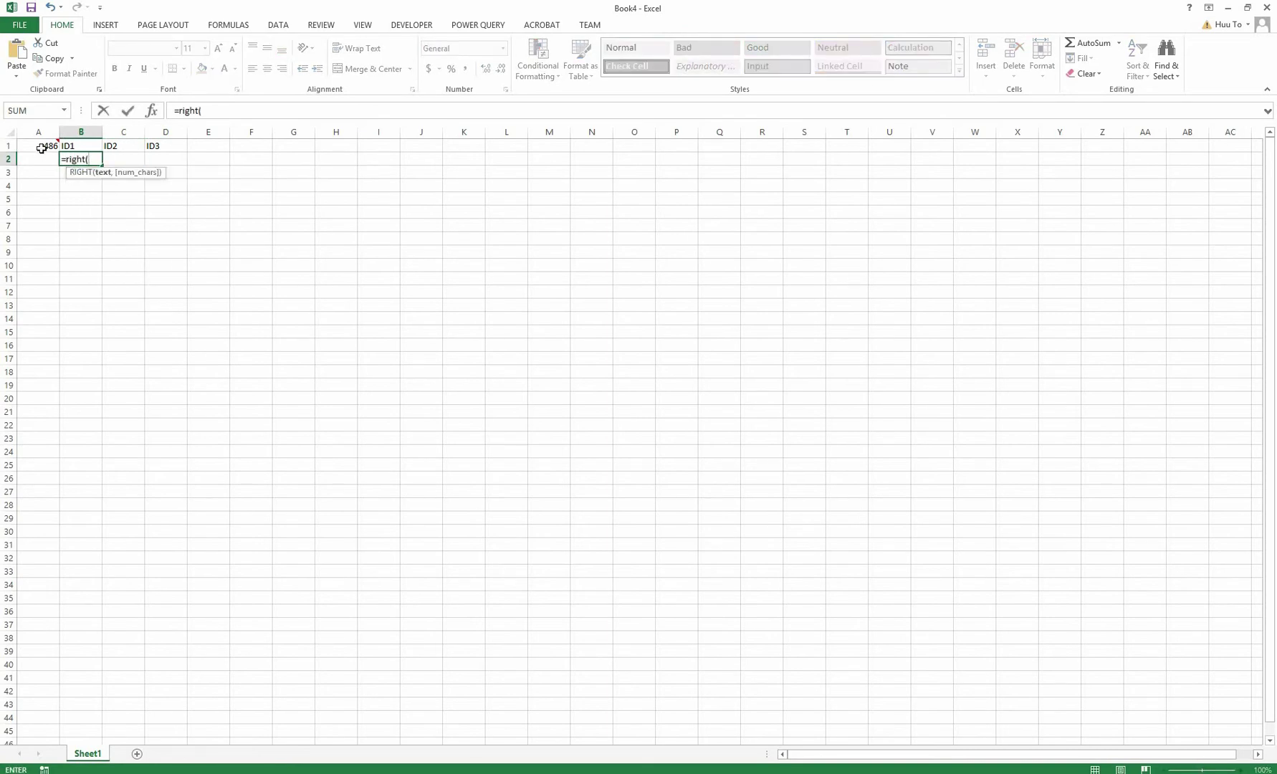
pyautogui.click(41, 148)
pyautogui.write(',1)')
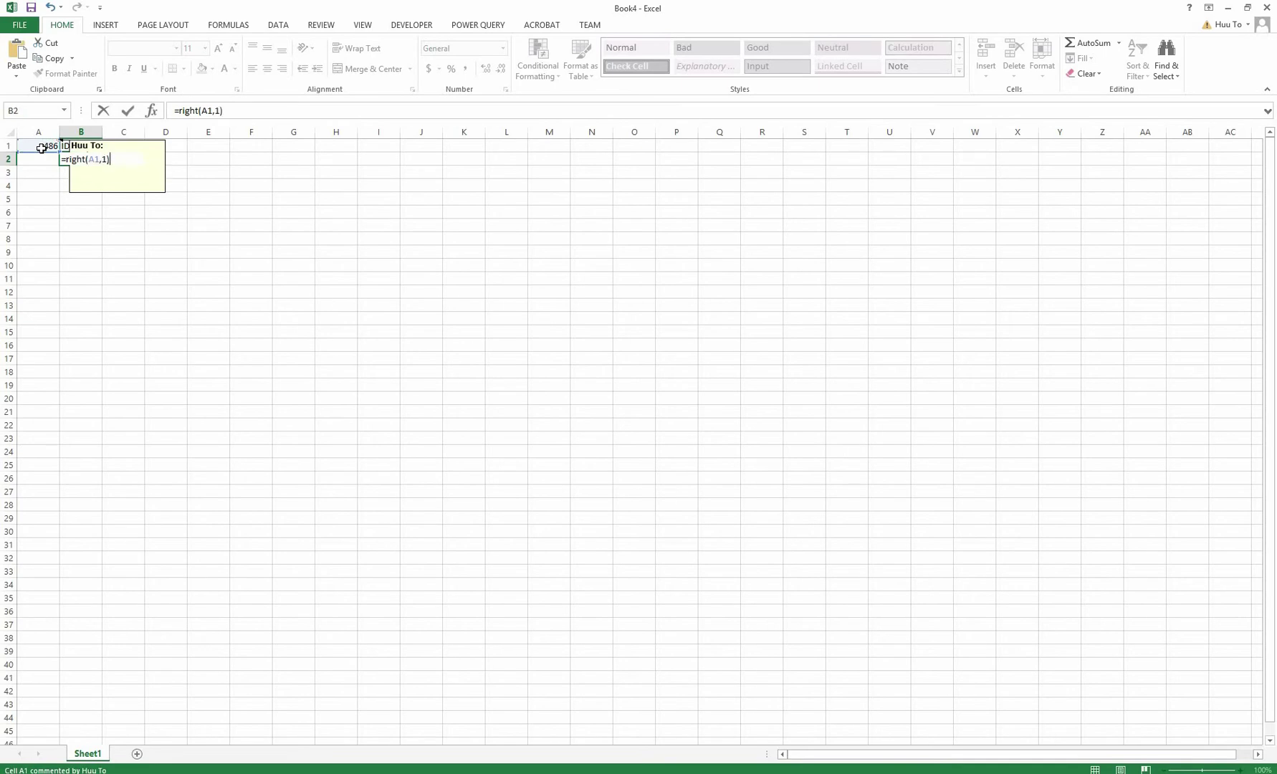
pyautogui.press('Return')
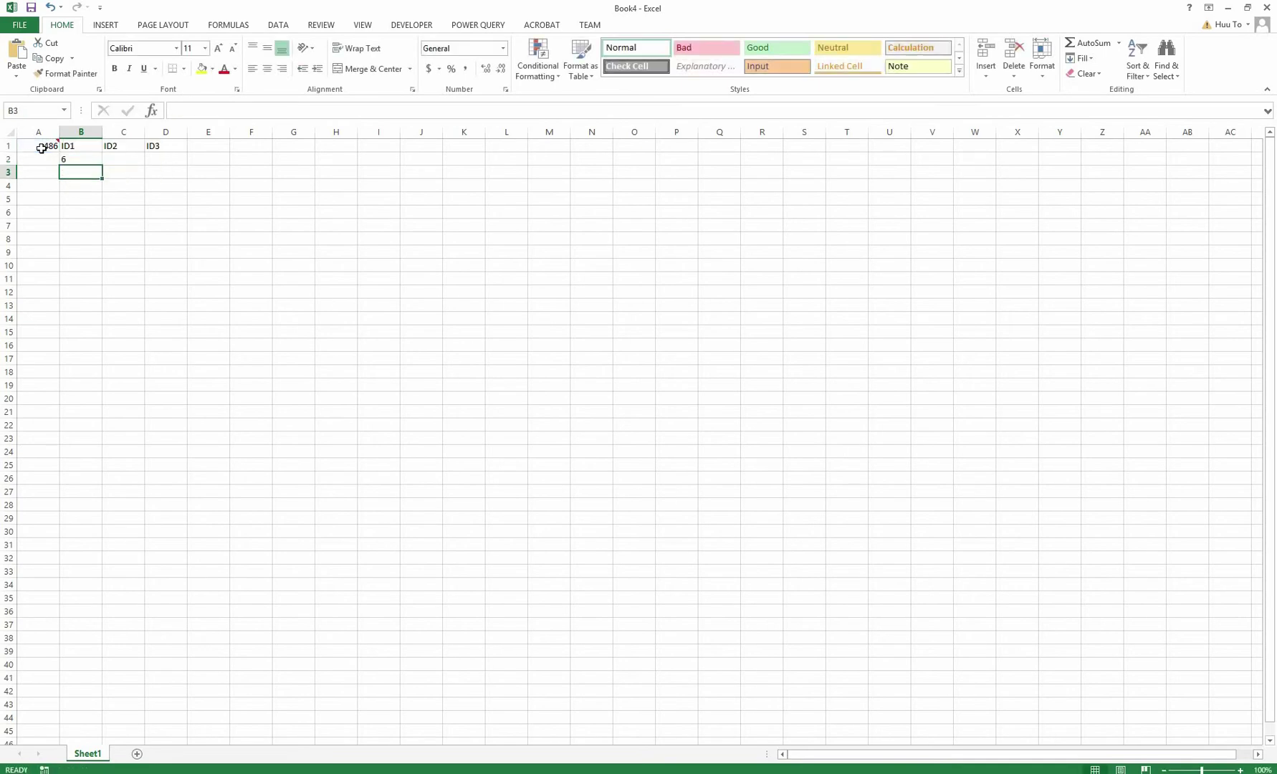
# Put the second-last ID digit in C2 using =LEFT(RIGHT(A1,2),1), giving 8.
pyautogui.click(129, 162)
pyautogui.write('=le')
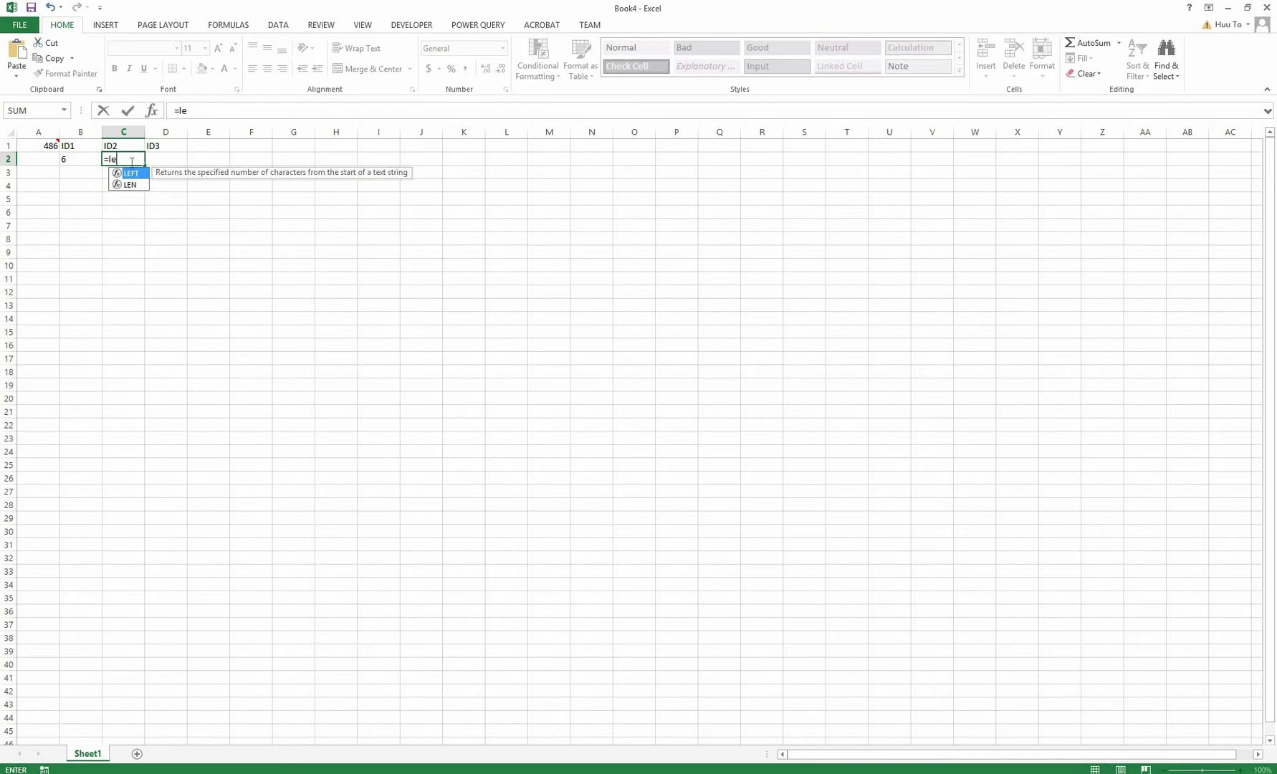
pyautogui.write('ft(right(')
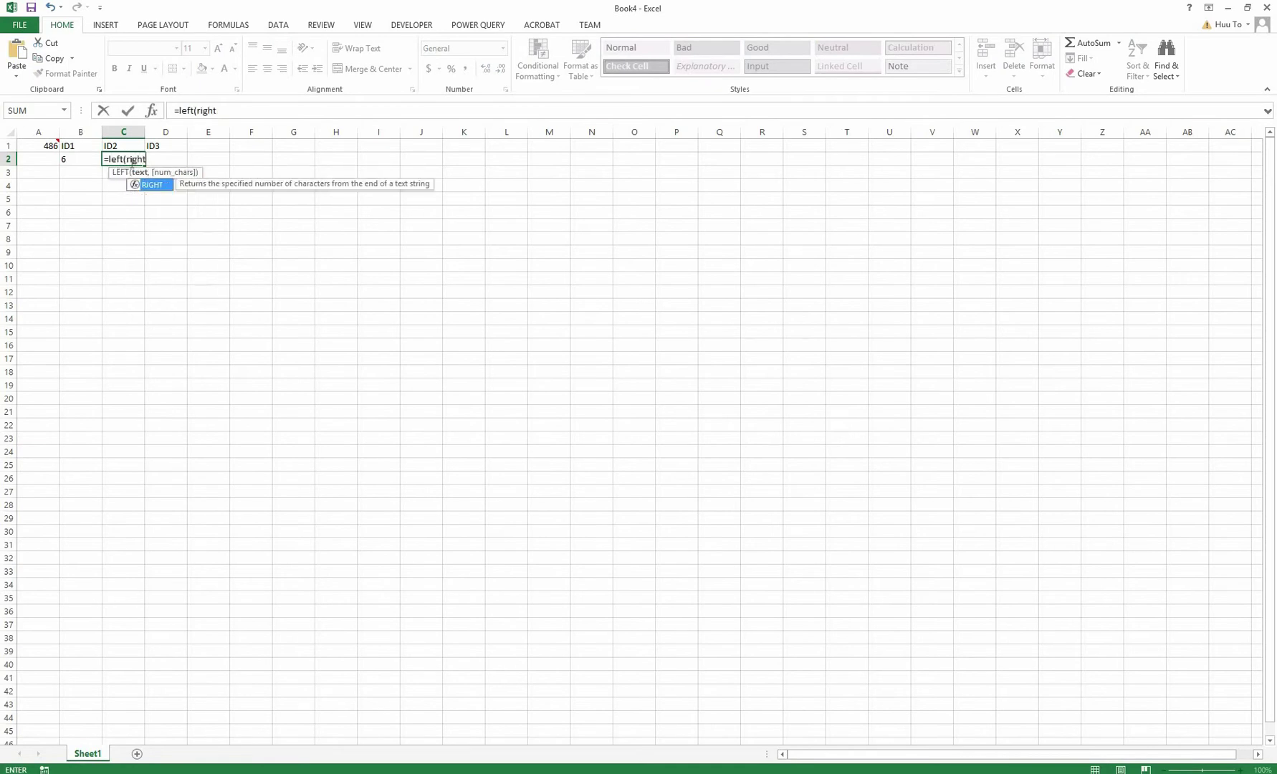
pyautogui.click(40, 148)
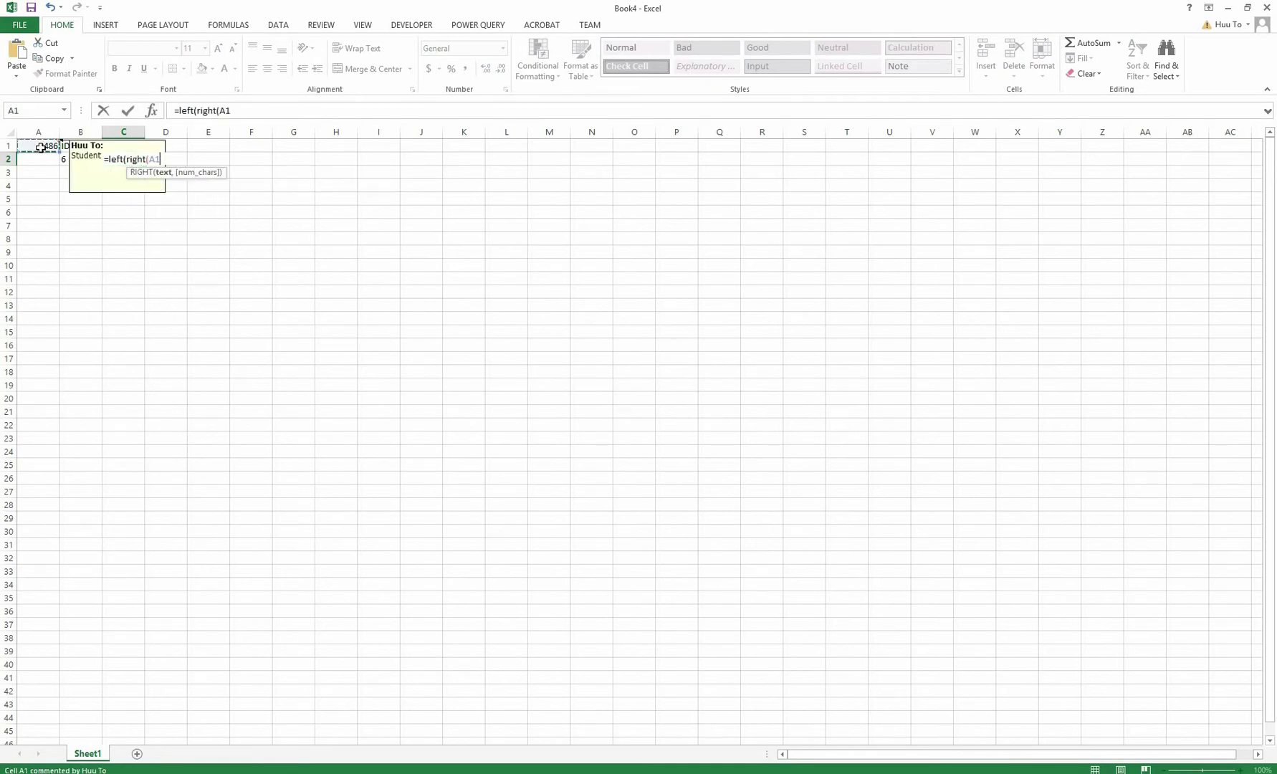
pyautogui.write(',2),1')
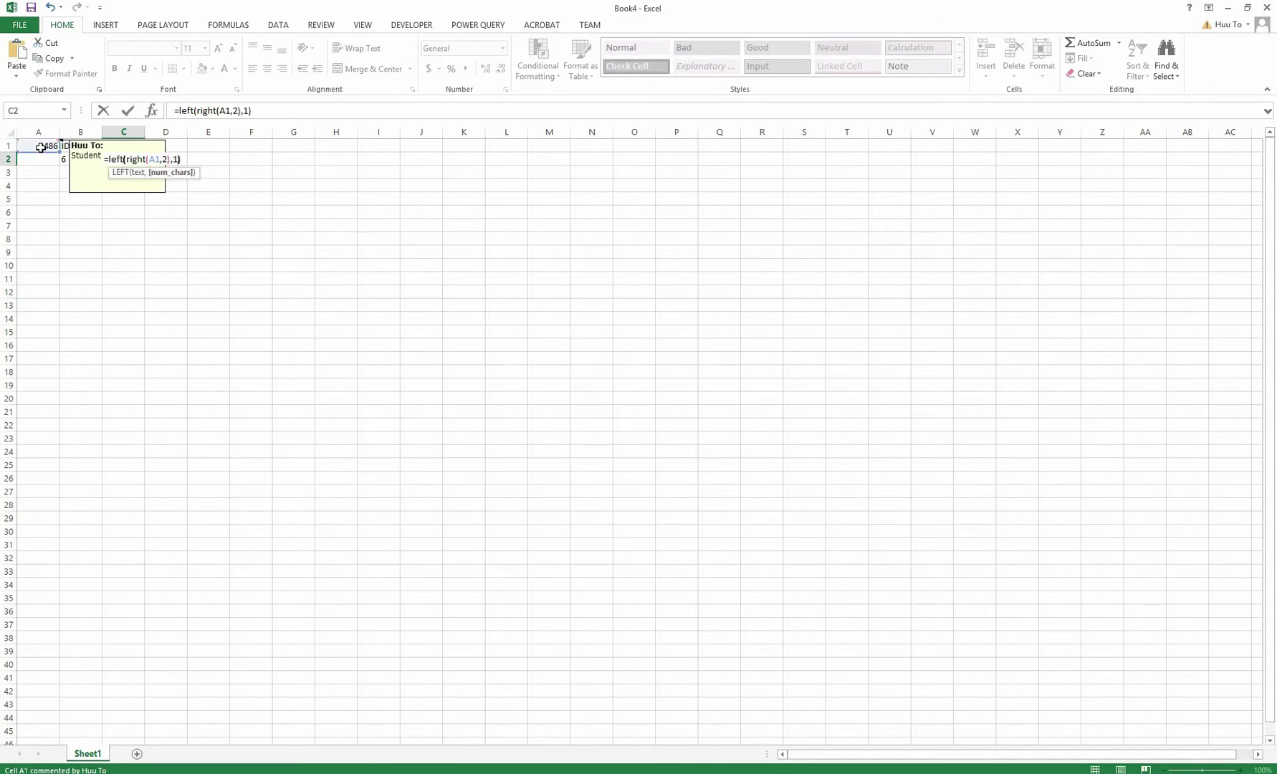
pyautogui.press('Return')
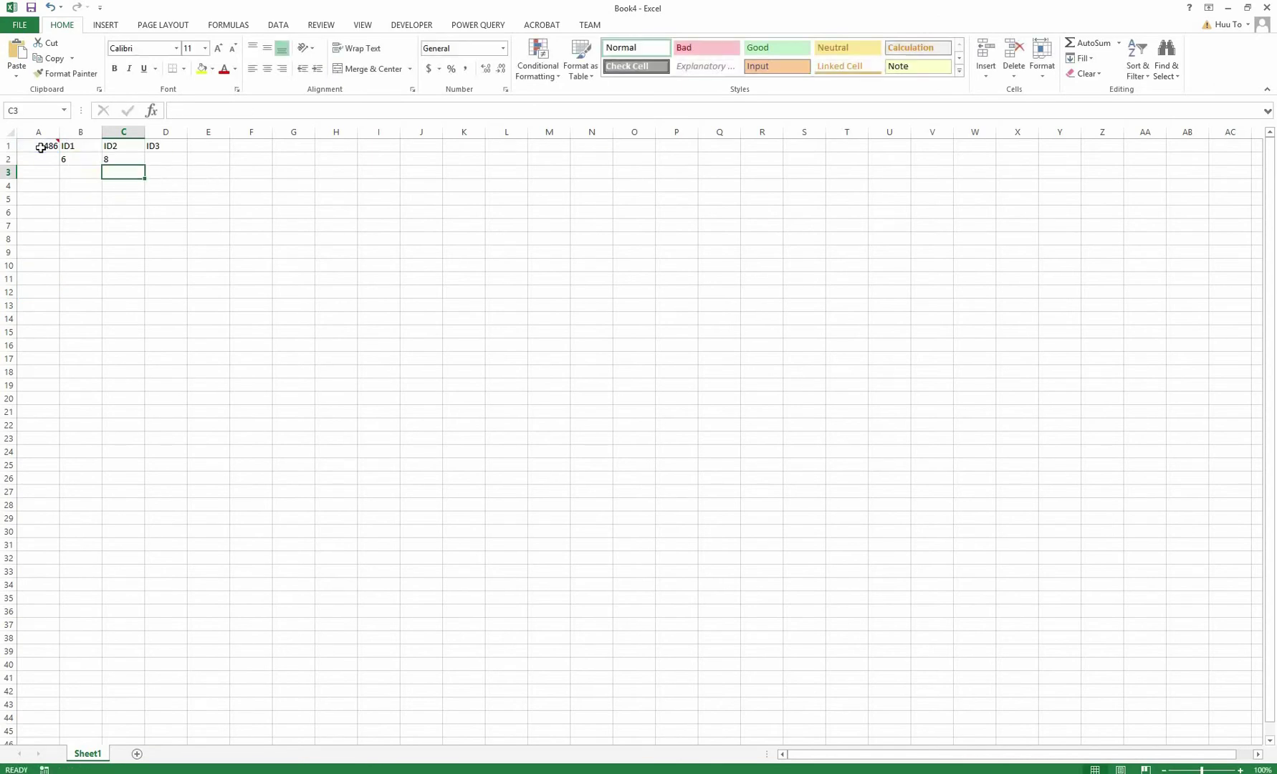
# Enter the note 'dont need' in cell D2.
pyautogui.click(167, 159)
pyautogui.write('don')
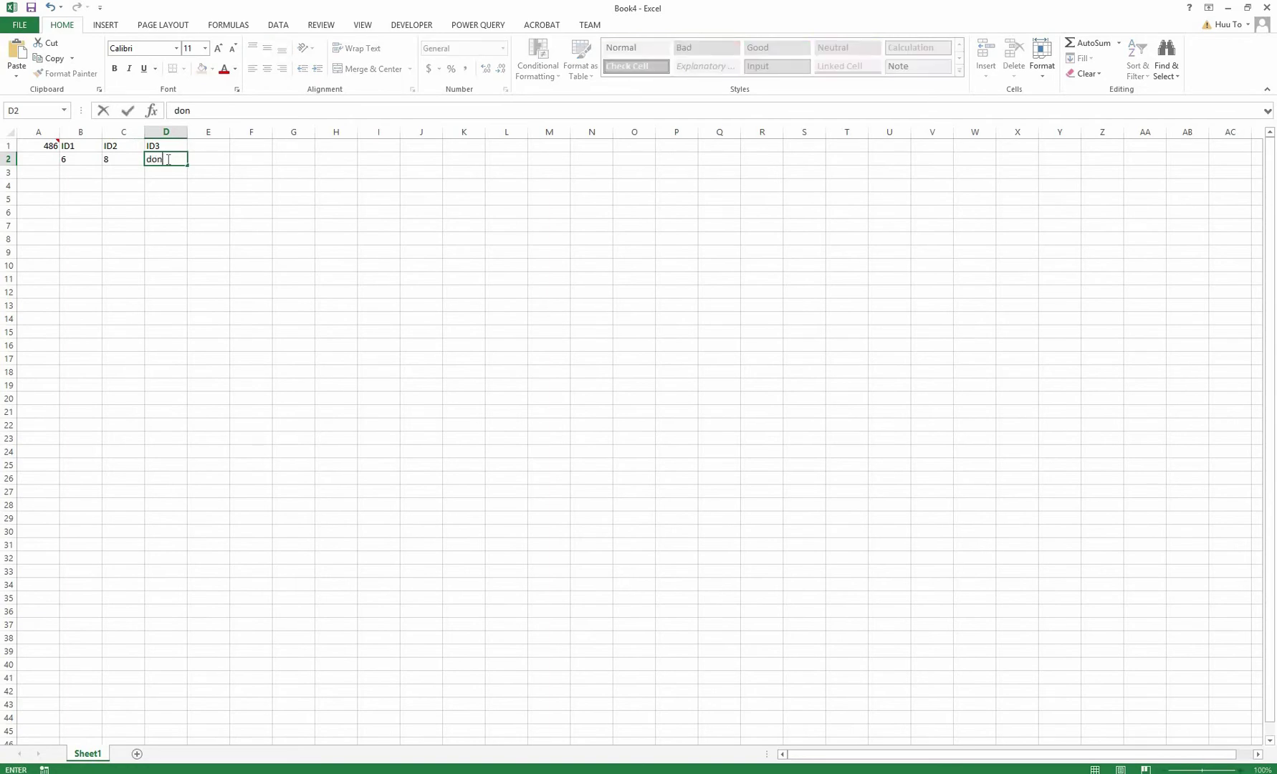
pyautogui.write('t need')
pyautogui.press('Return')
pyautogui.press('Left')
pyautogui.press('Left')
pyautogui.press('Left')
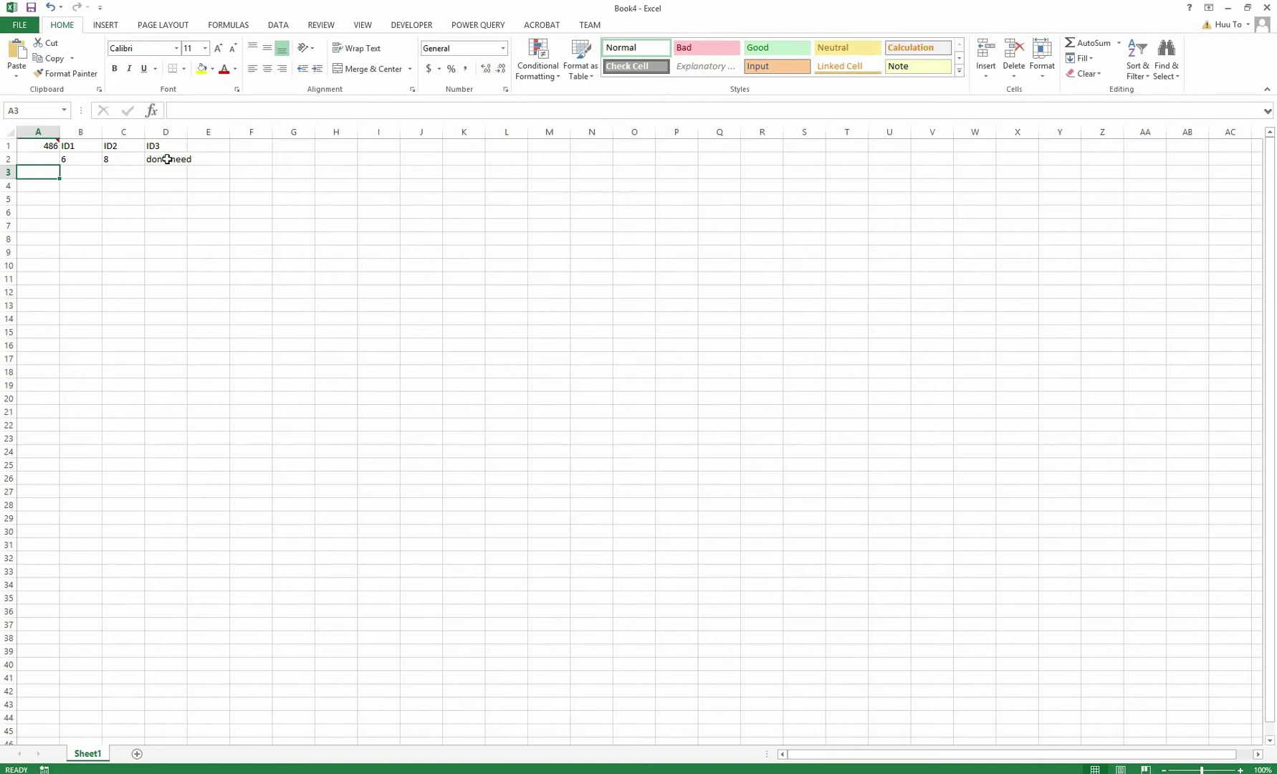
# Add row 3: length = 20+C2 (28) with unit m.
pyautogui.write('length')
pyautogui.press('Tab')
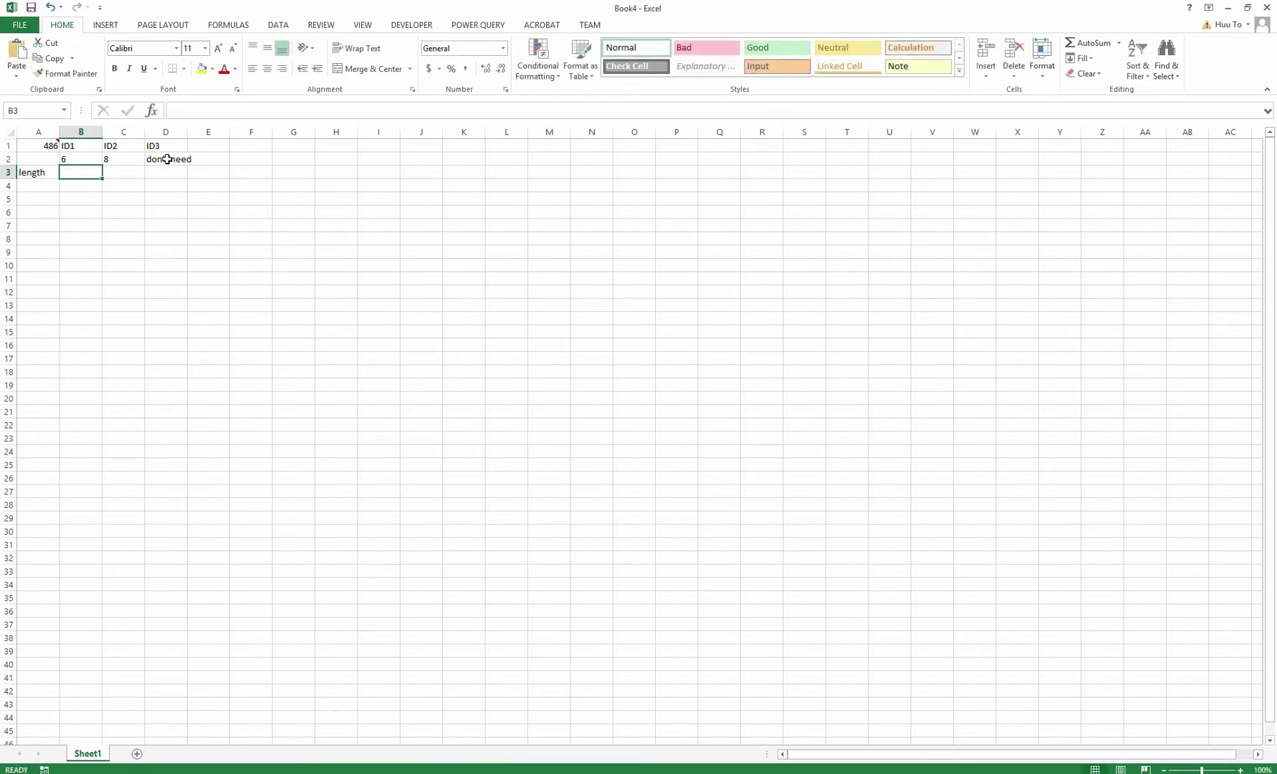
pyautogui.write('=20+')
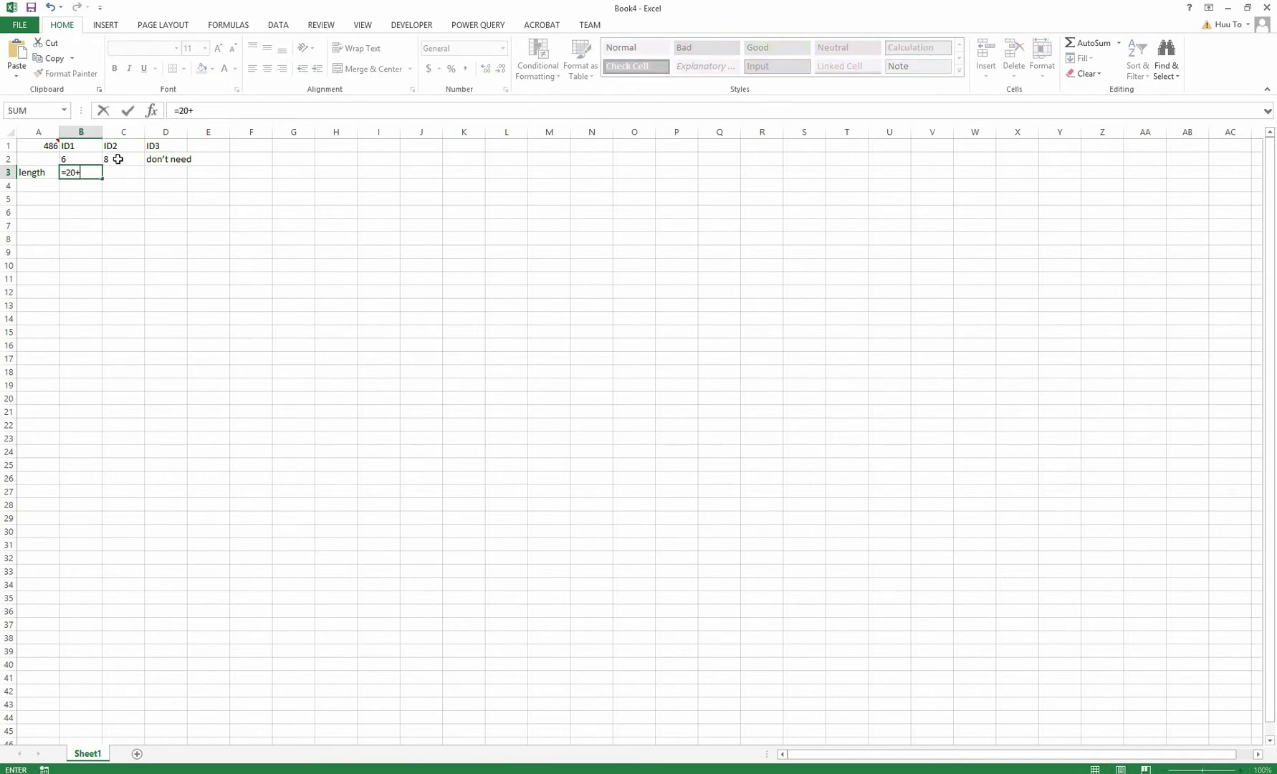
pyautogui.click(118, 159)
pyautogui.press('Tab')
pyautogui.write('m')
pyautogui.press('Return')
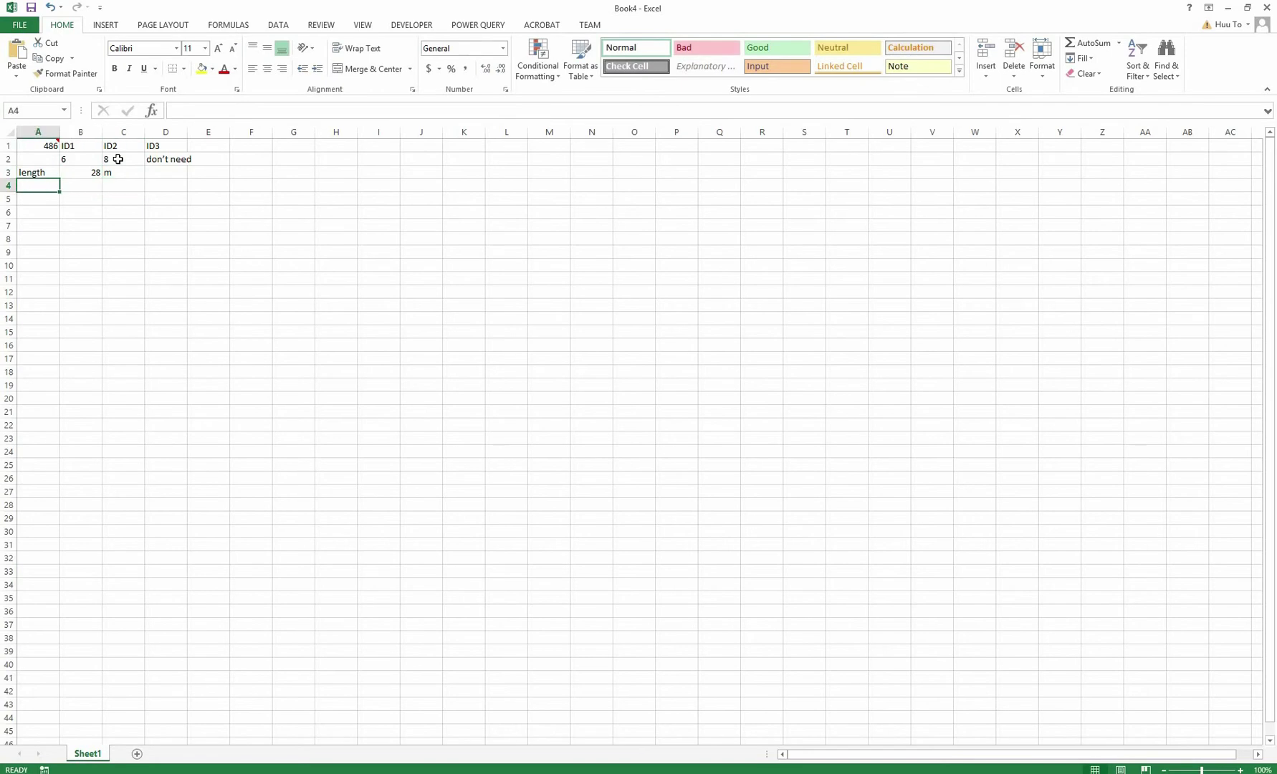
# Add row 4: cross section = B2*C2/3 (16) with unit m2.
pyautogui.write('cross section')
pyautogui.press('Tab')
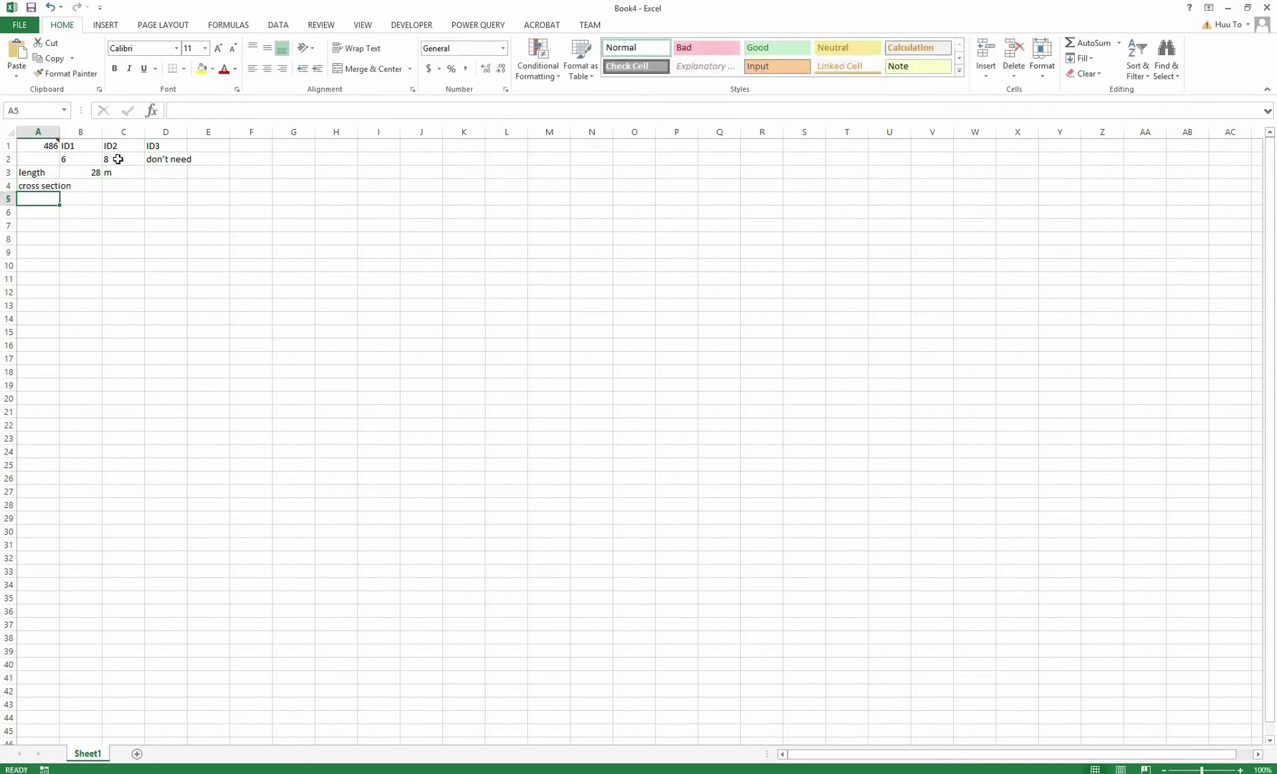
pyautogui.write('=B2*C2/3')
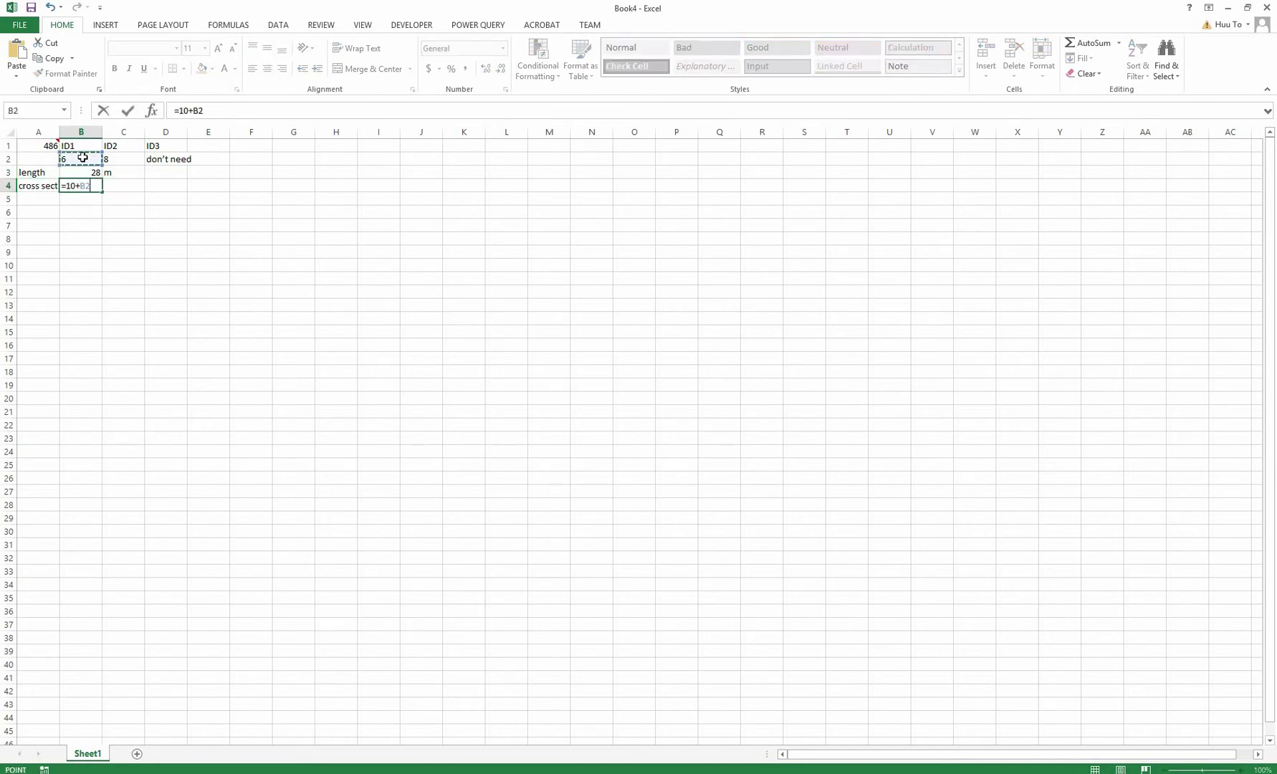
pyautogui.press('Return')
pyautogui.click(119, 188)
pyautogui.write('m2')
pyautogui.press('Return')
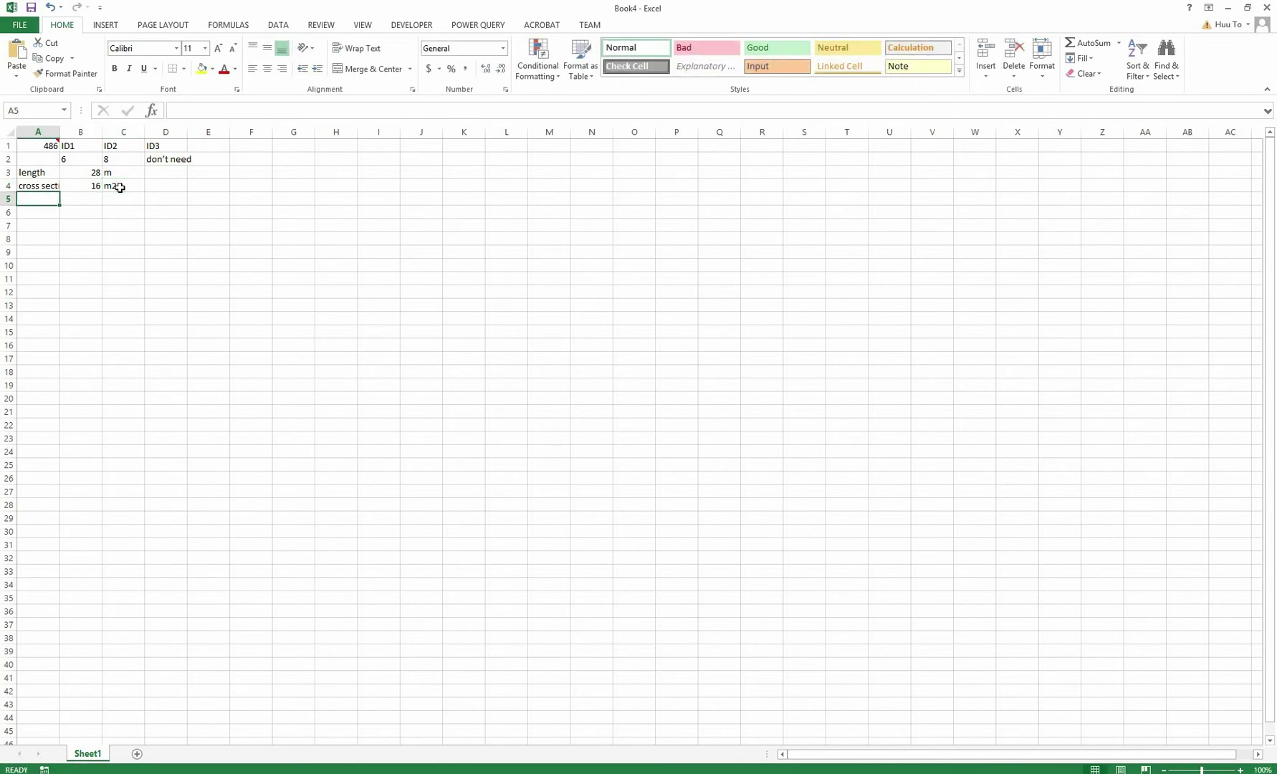
# Add row 5: gamma_concrete = 2400 with unit kg/m3.
pyautogui.write('gamma_concrete')
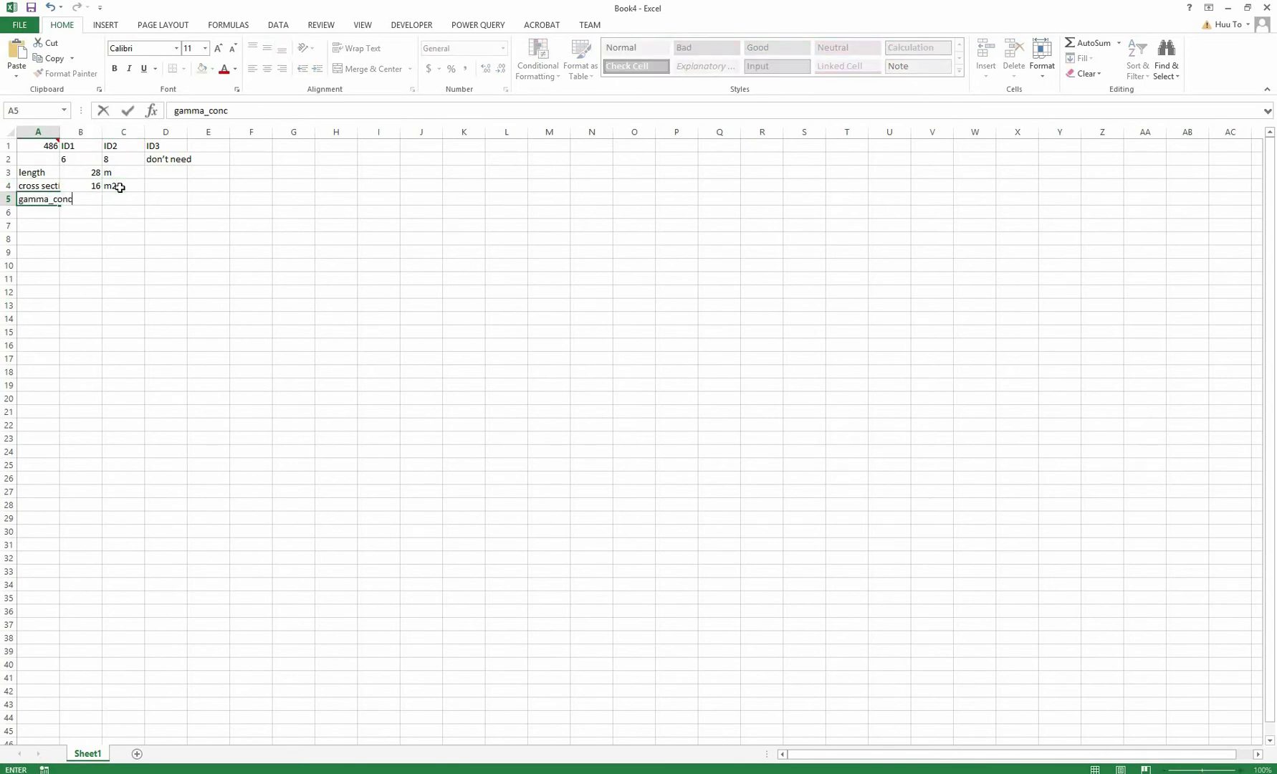
pyautogui.press('Return')
pyautogui.press('Up')
pyautogui.press('Right')
pyautogui.write('=')
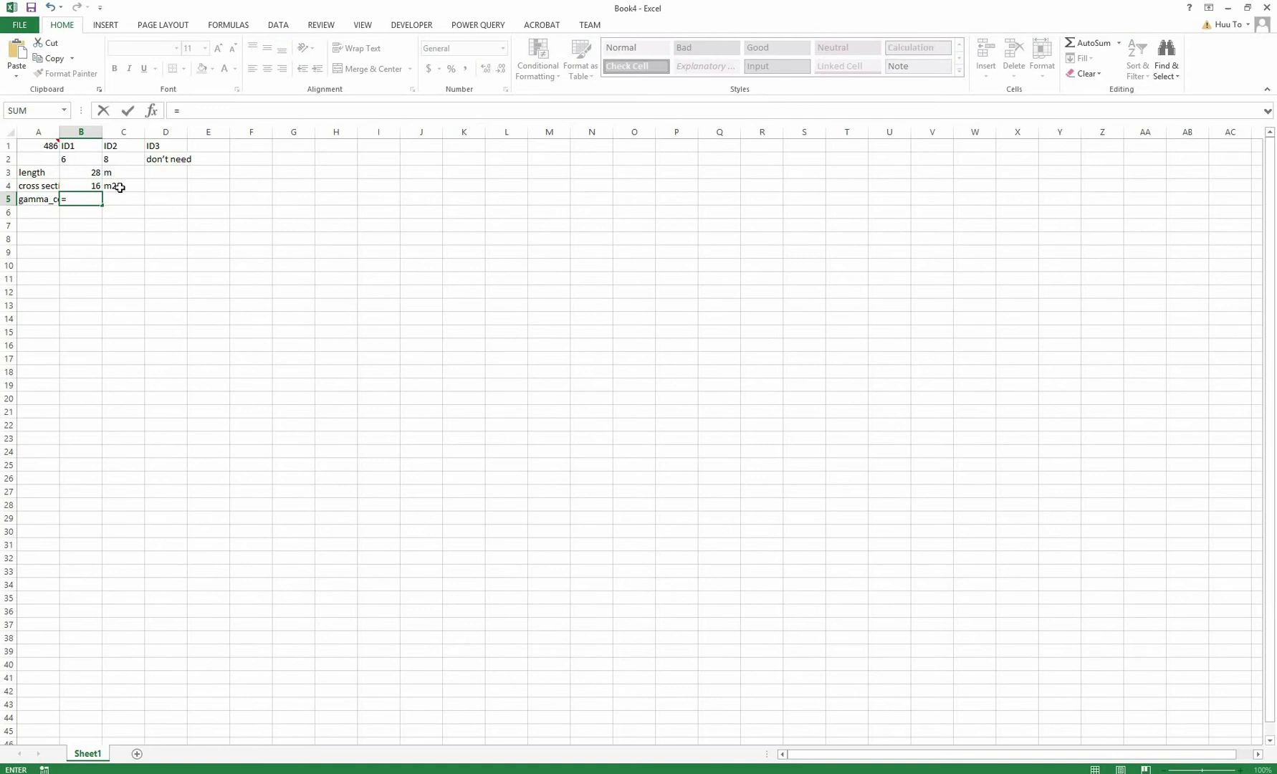
pyautogui.write('2400')
pyautogui.press('Return')
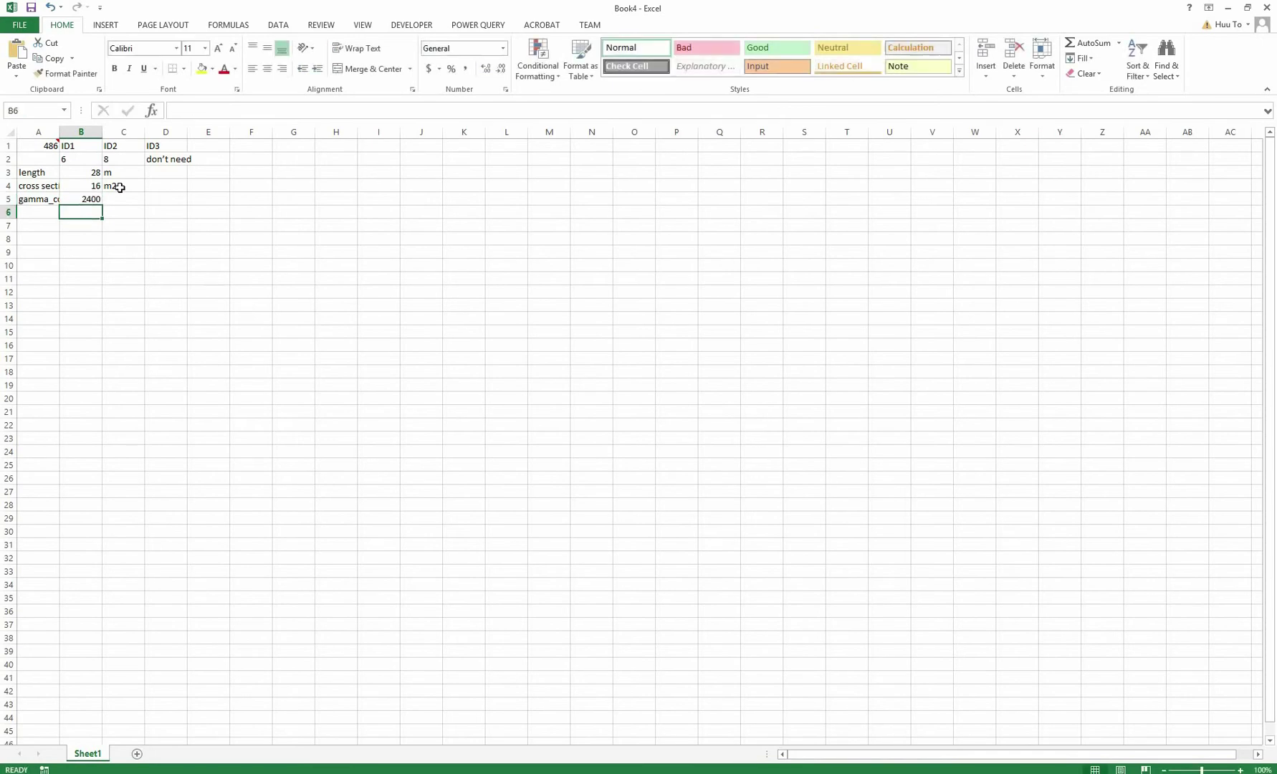
pyautogui.press('Right')
pyautogui.press('Up')
pyautogui.write('kg/m3')
pyautogui.press('Return')
pyautogui.press('Left')
pyautogui.press('Left')
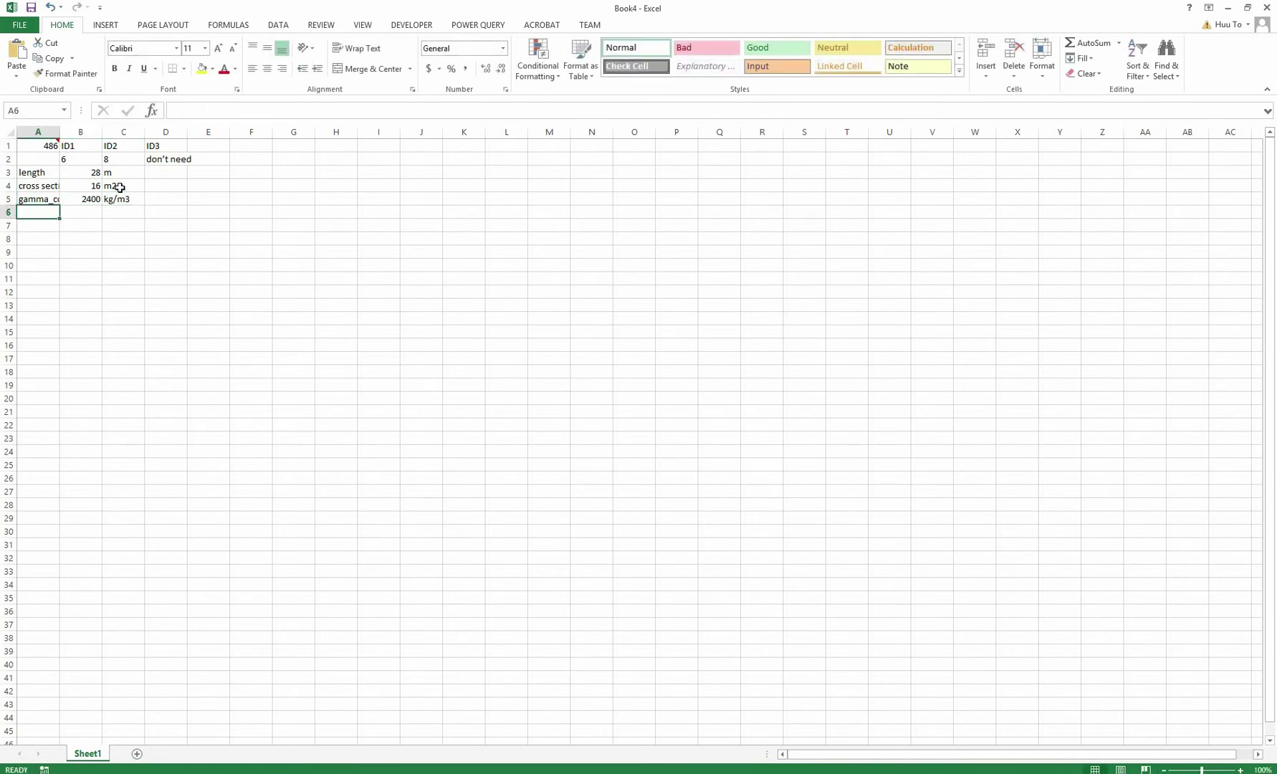
# Add row 6: E = 2*10^10 Pa with the note 'for columns'.
pyautogui.write('E')
pyautogui.press('Tab')
pyautogui.write('=')
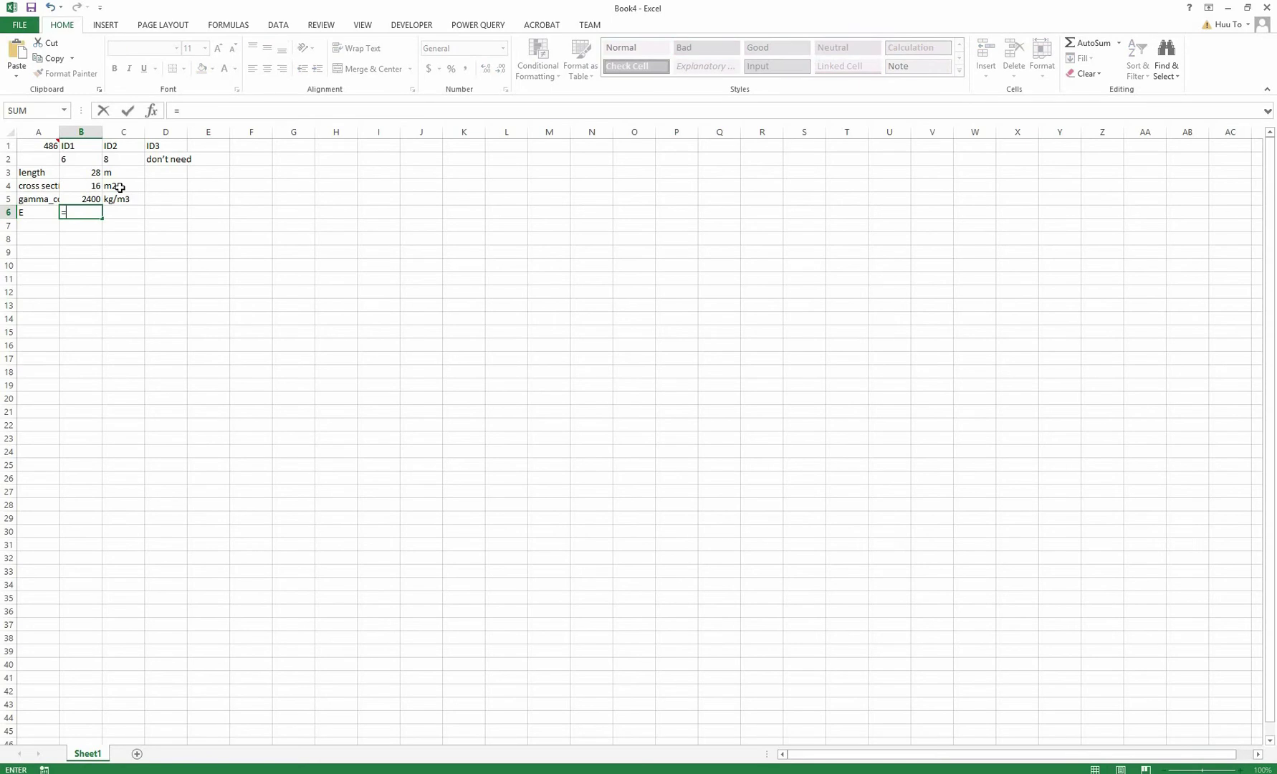
pyautogui.write('2*10^10')
pyautogui.press('Tab')
pyautogui.write('Pa')
pyautogui.press('Tab')
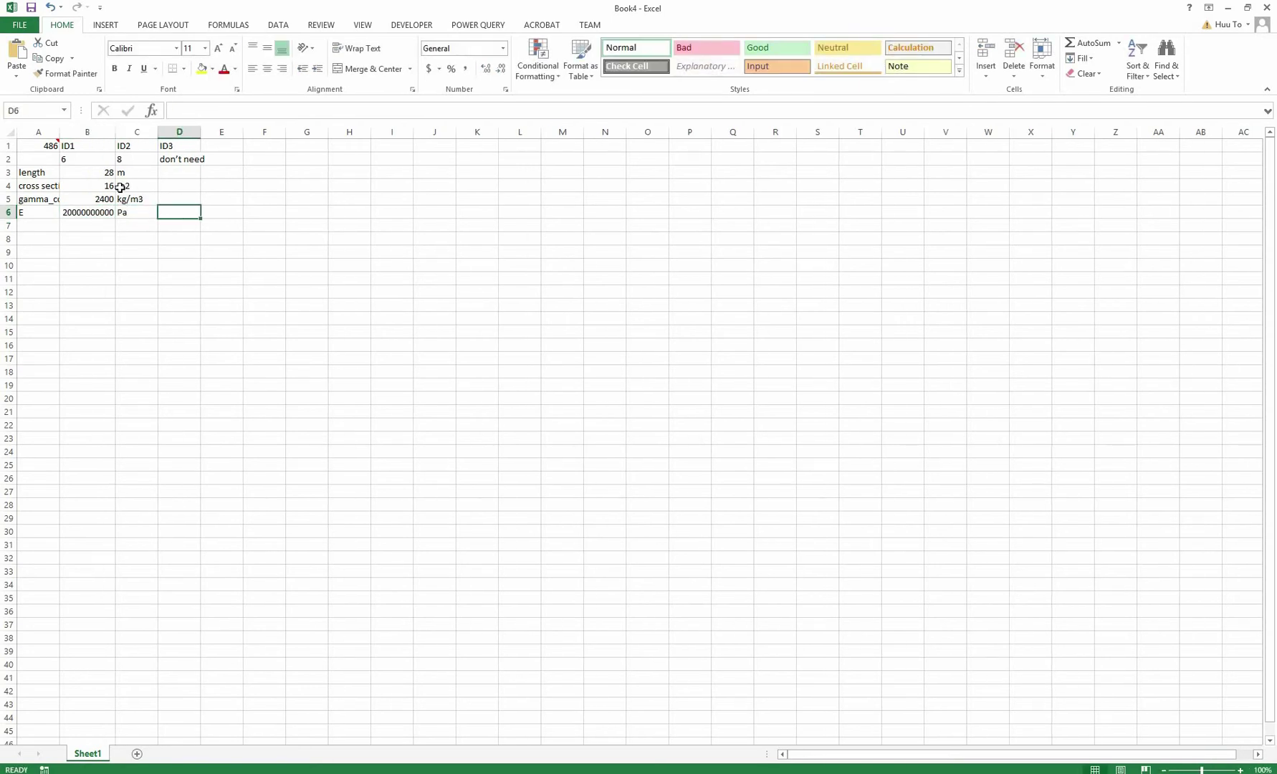
pyautogui.write('for colum')
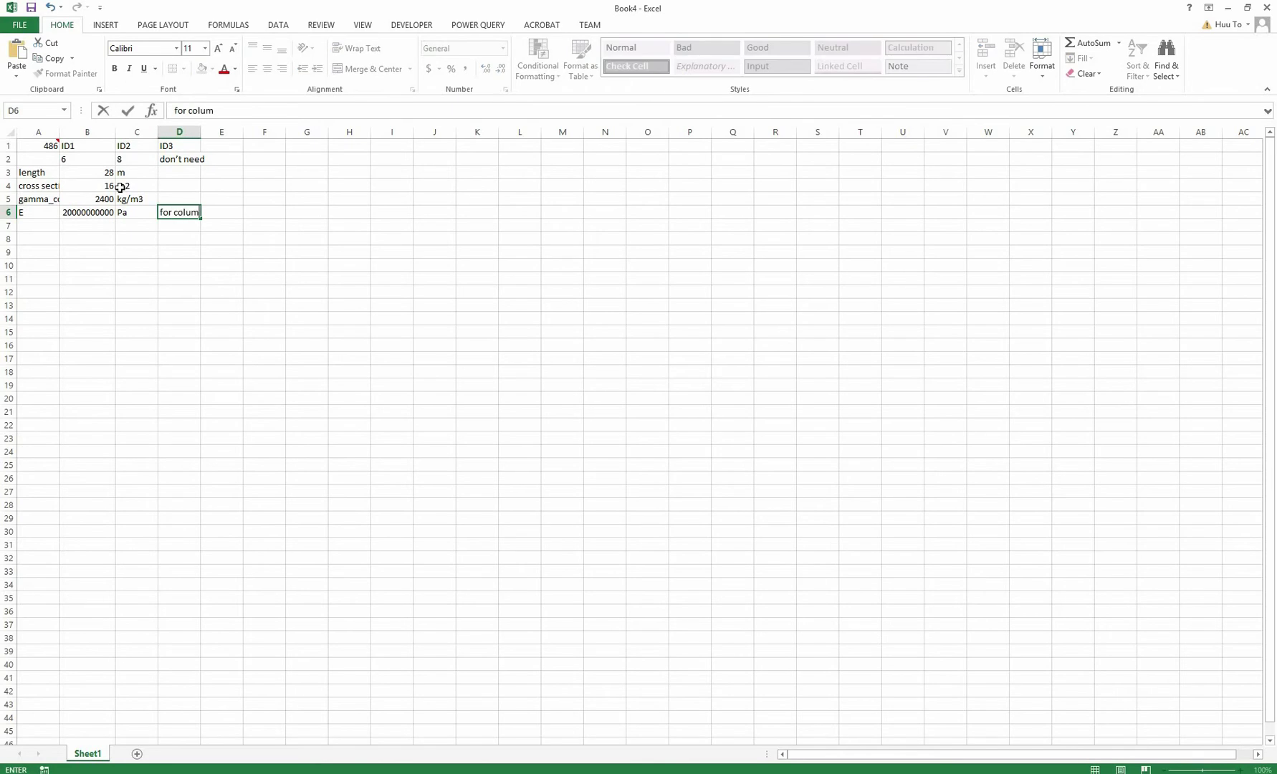
pyautogui.write('ns')
pyautogui.press('Return')
# Add rows 7 and 8: I = 1 m4 and h = 4 m.
pyautogui.write('I')
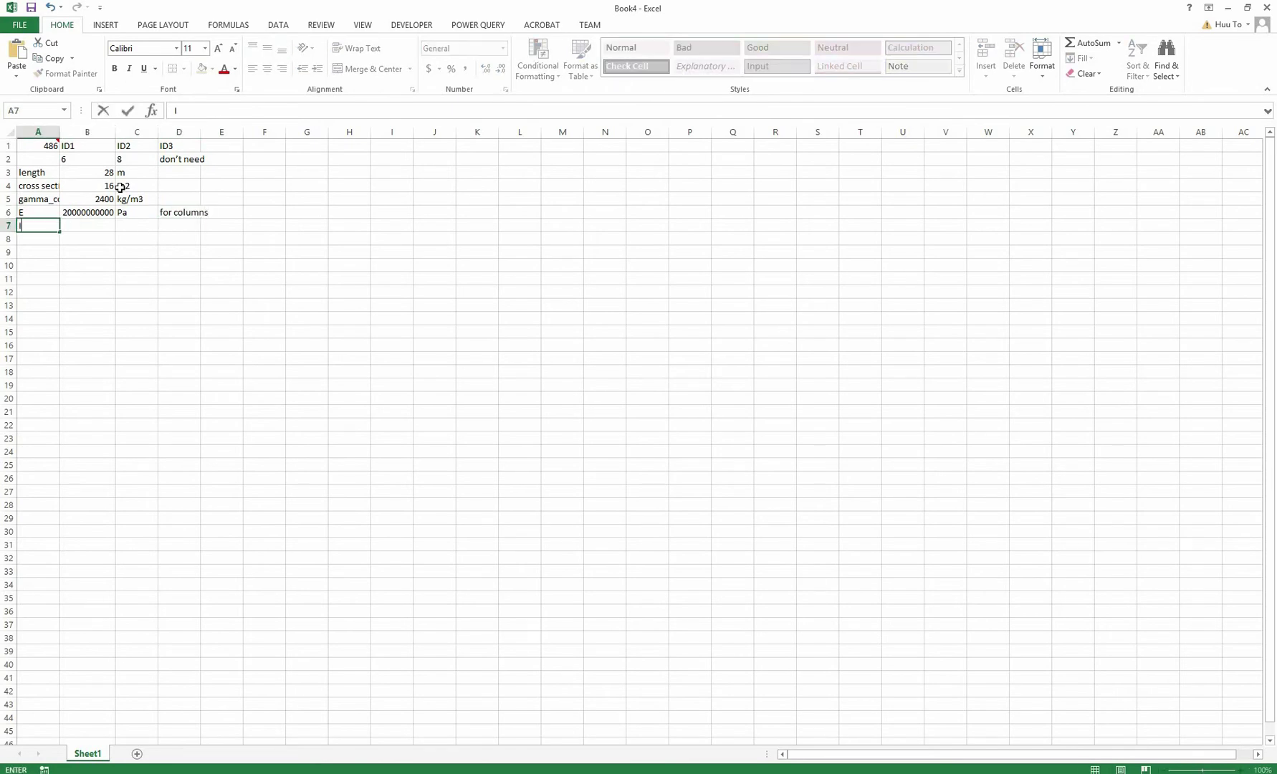
pyautogui.press('Tab')
pyautogui.write('1')
pyautogui.press('Tab')
pyautogui.write('m4')
pyautogui.press('Return')
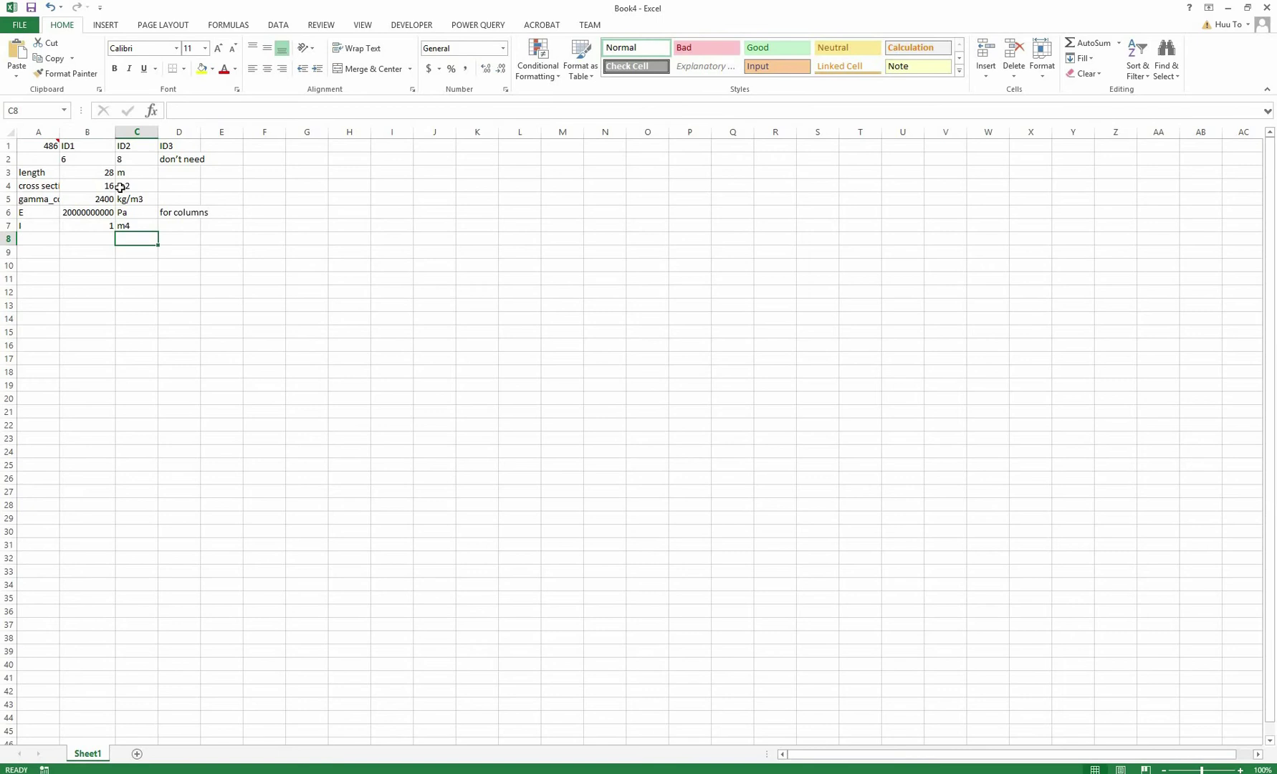
pyautogui.write('h')
pyautogui.press('Tab')
pyautogui.write('4')
pyautogui.press('Tab')
pyautogui.write('m')
pyautogui.press('Down')
# Add the mass m in row 10 as =B3*B4*B5, giving 2150400.
pyautogui.press('Left')
pyautogui.press('Left')
pyautogui.press('Down')
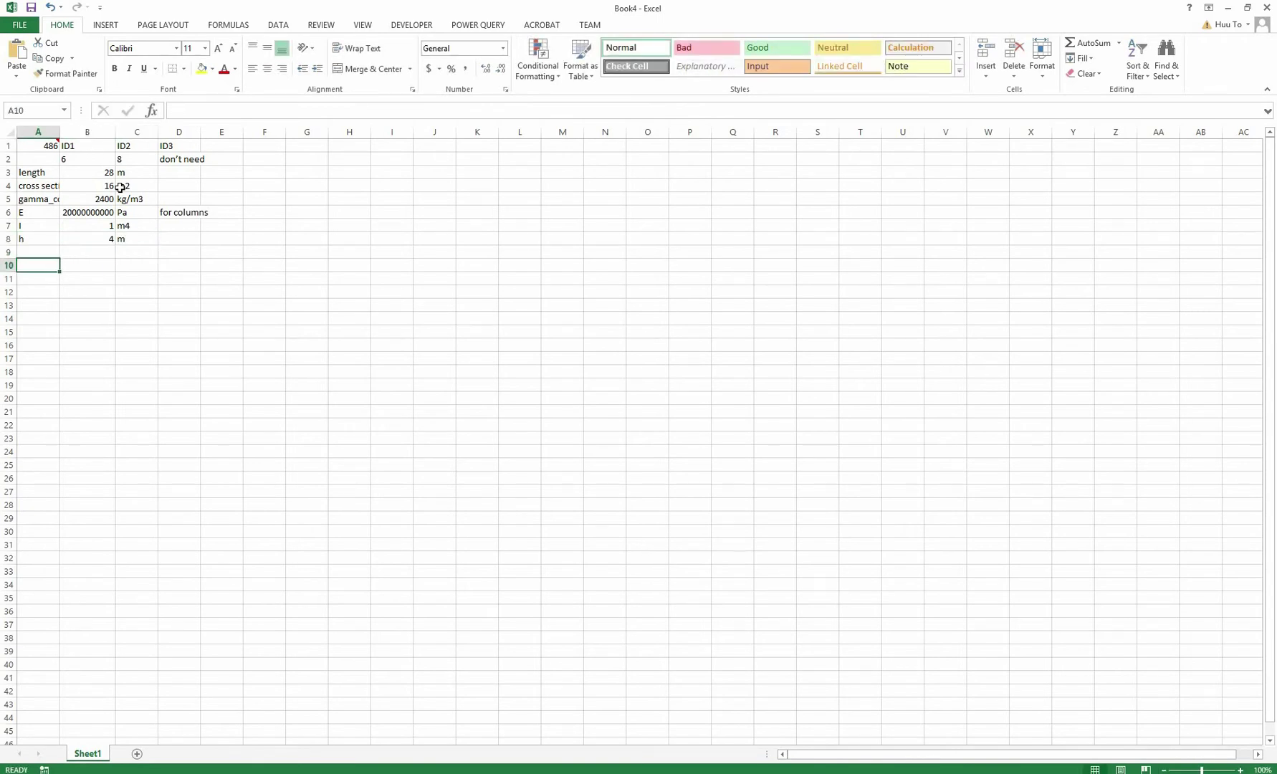
pyautogui.write('m')
pyautogui.press('Tab')
pyautogui.write('=')
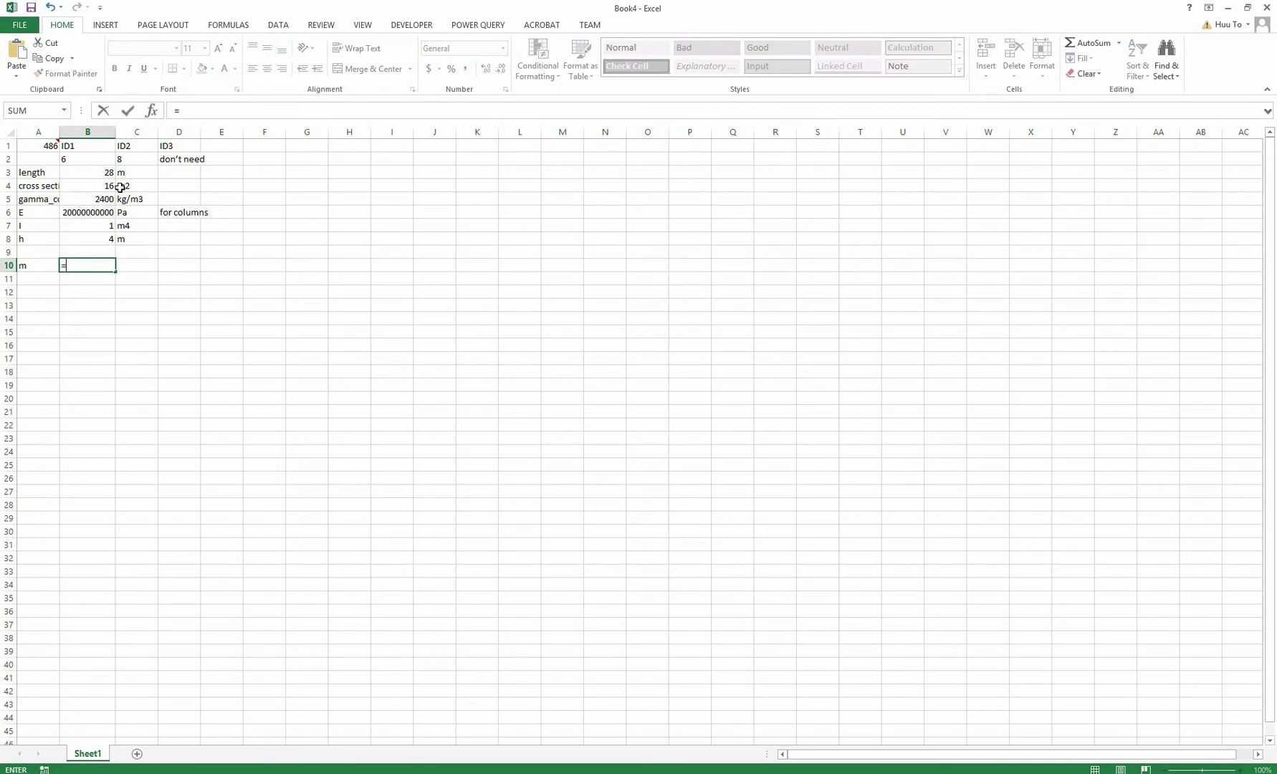
pyautogui.click(105, 175)
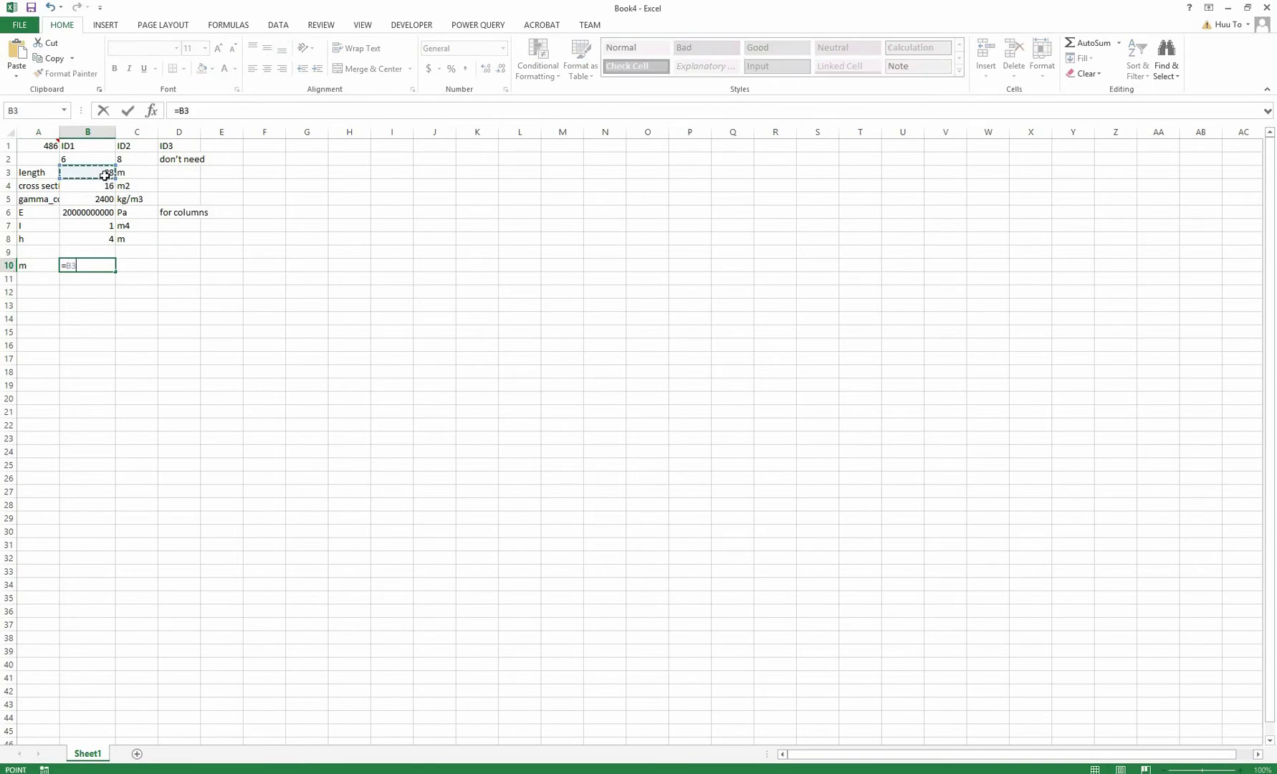
pyautogui.write('*')
pyautogui.click(102, 187)
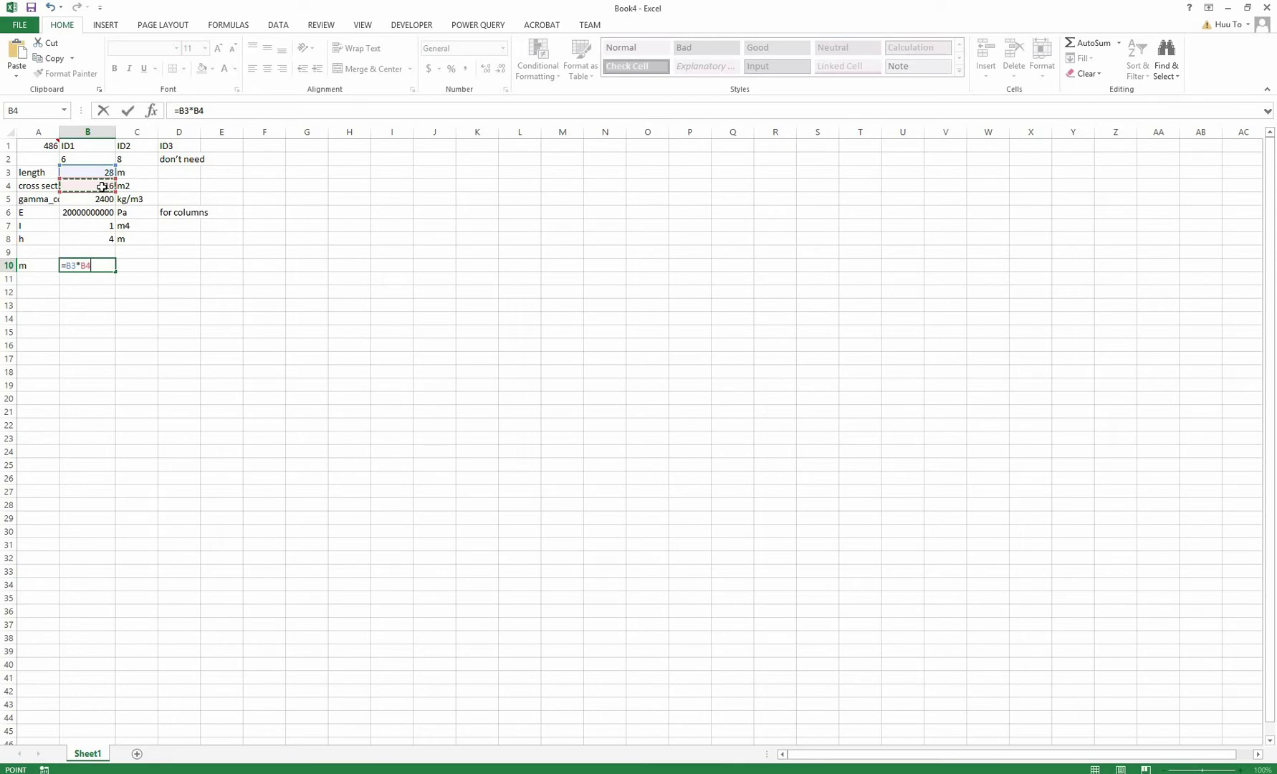
pyautogui.write('*')
pyautogui.click(97, 203)
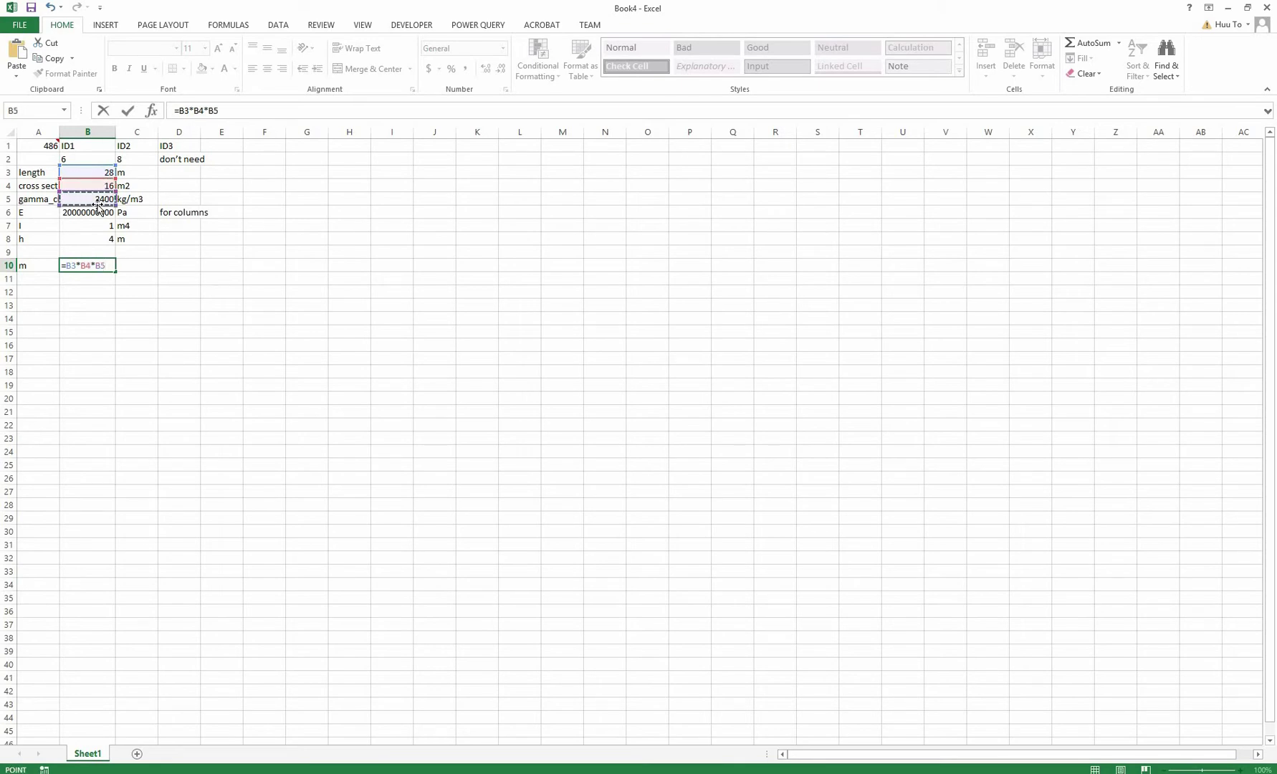
pyautogui.press('Return')
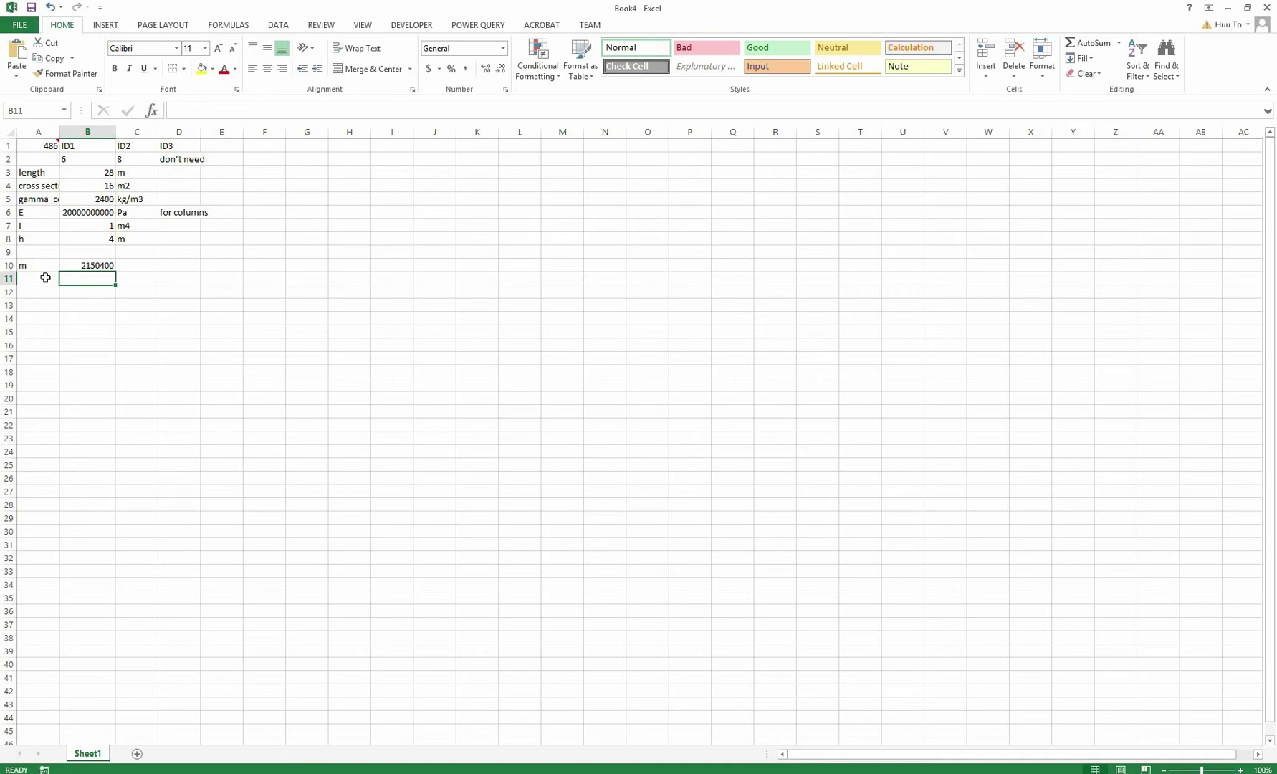
pyautogui.click(45, 277)
pyautogui.write('k')
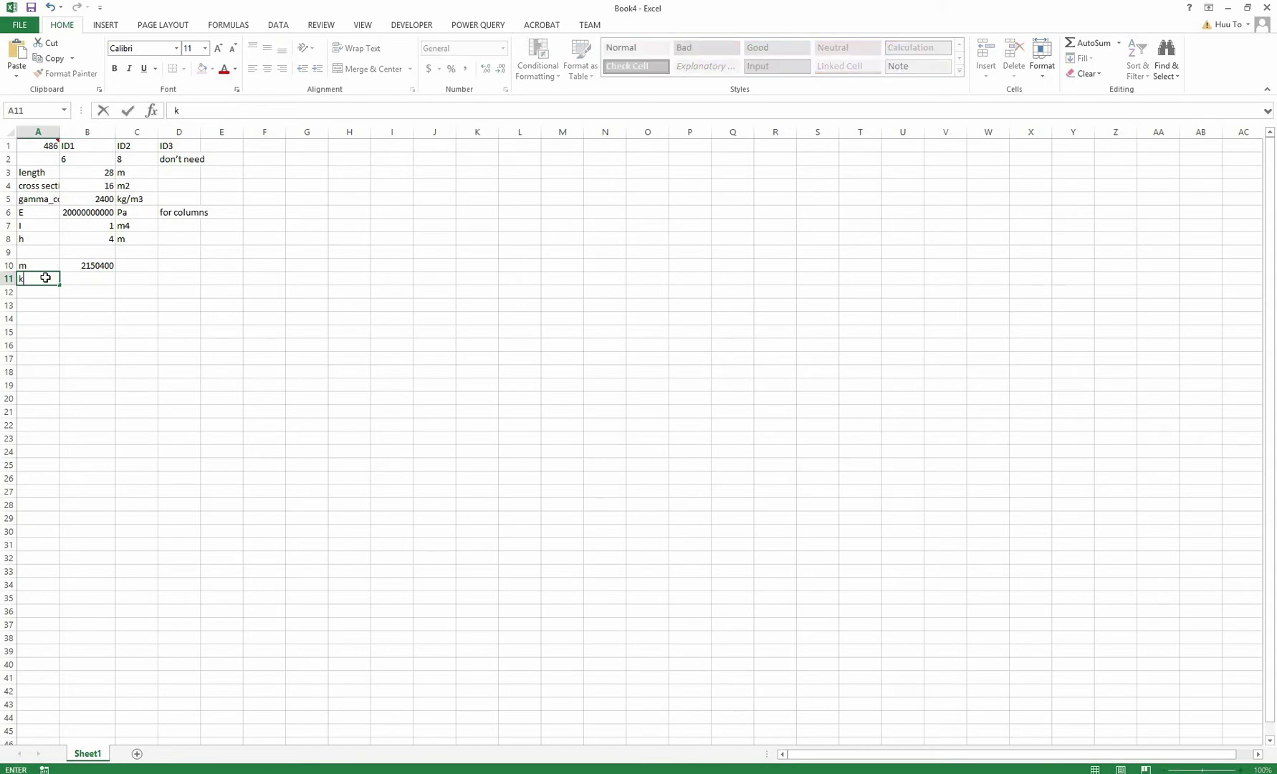
pyautogui.press('Tab')
pyautogui.write('=')
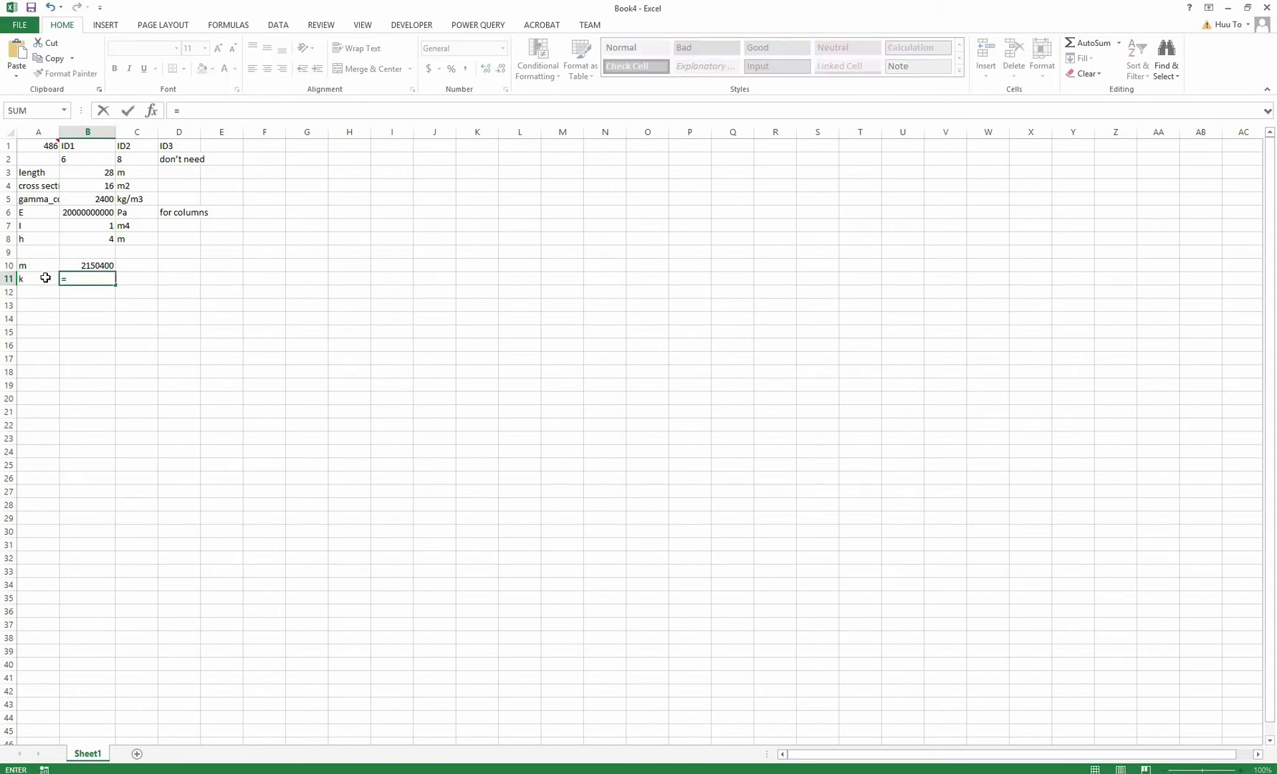
pyautogui.click(94, 214)
pyautogui.write('*')
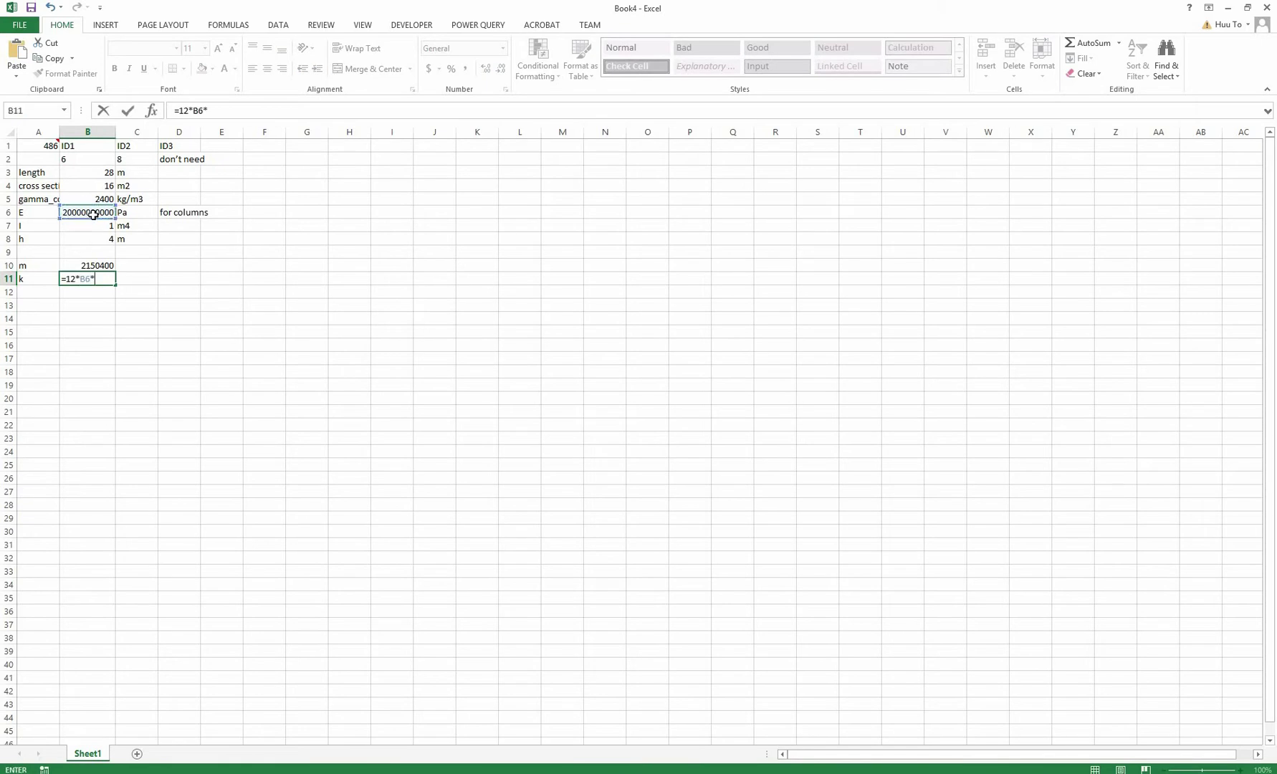
pyautogui.click(90, 225)
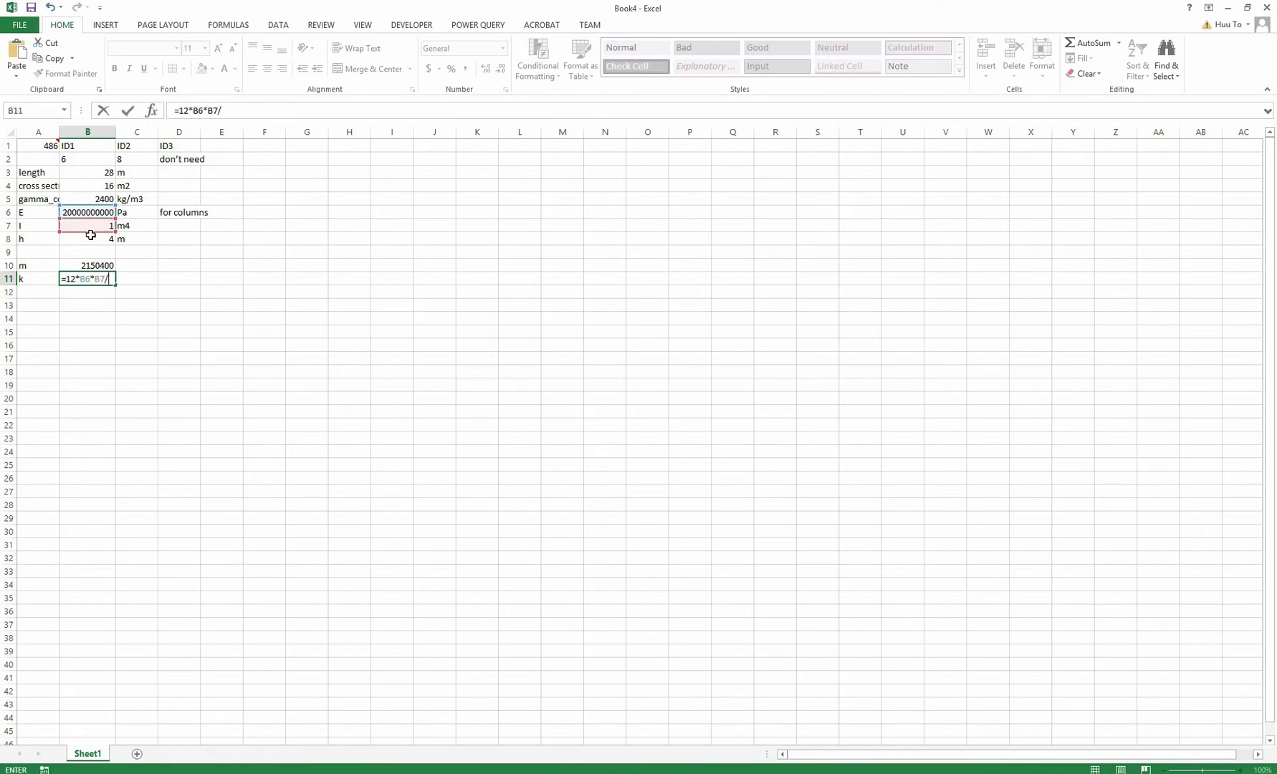
pyautogui.write('/')
pyautogui.click(87, 241)
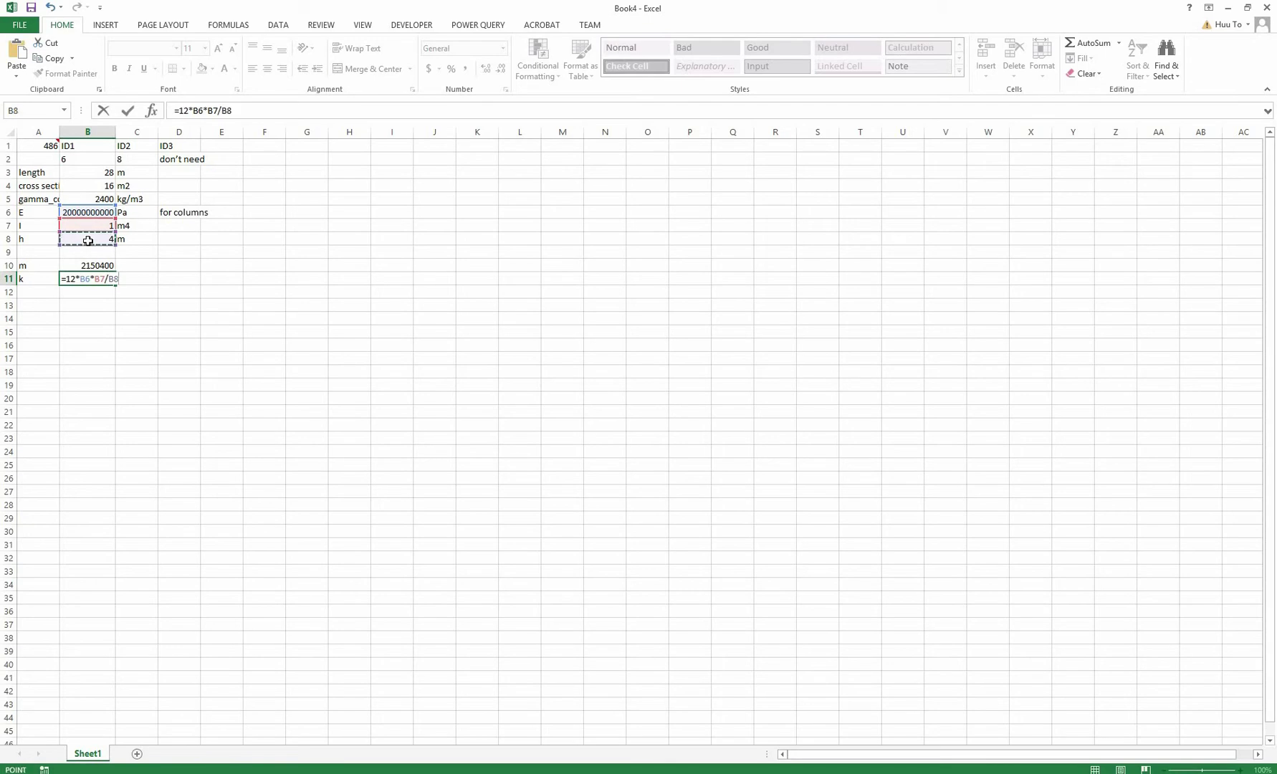
pyautogui.write('^3')
pyautogui.press('Return')
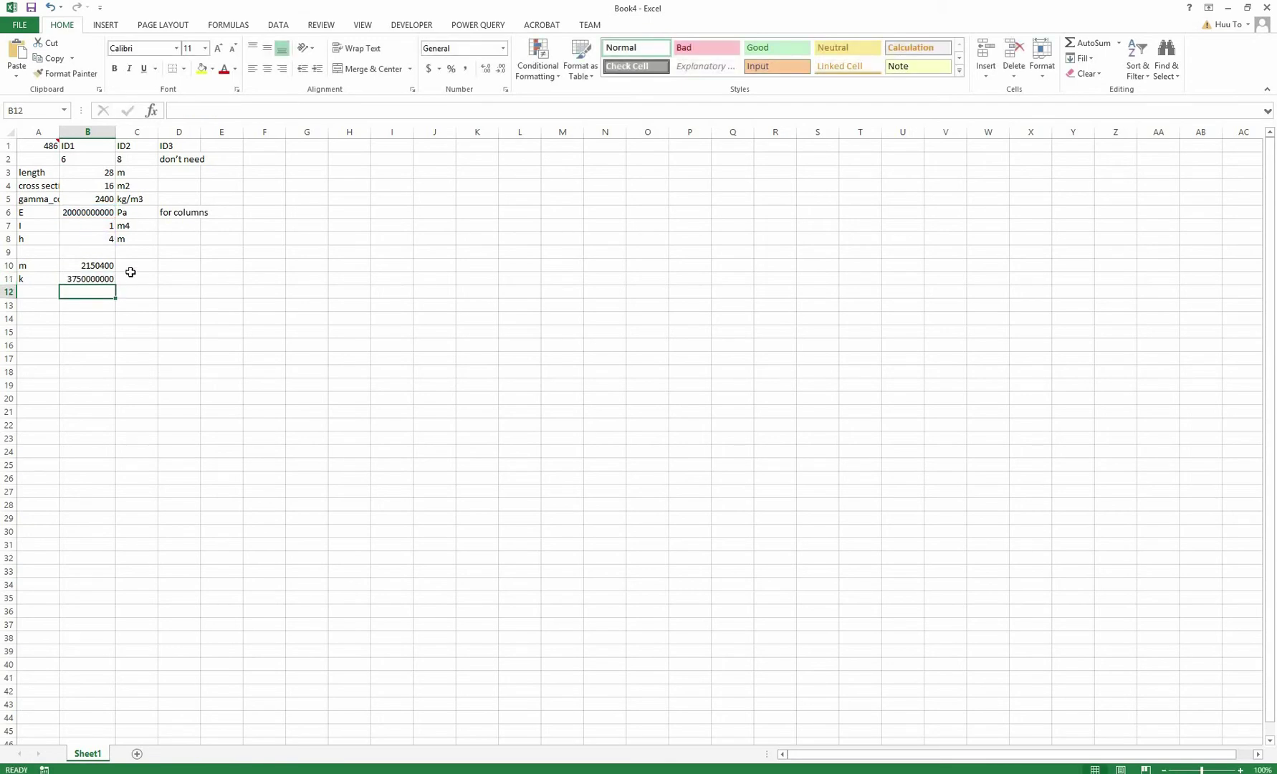
# Give the mass the unit kg and the stiffness the unit N/m.
pyautogui.click(134, 266)
pyautogui.write('kg')
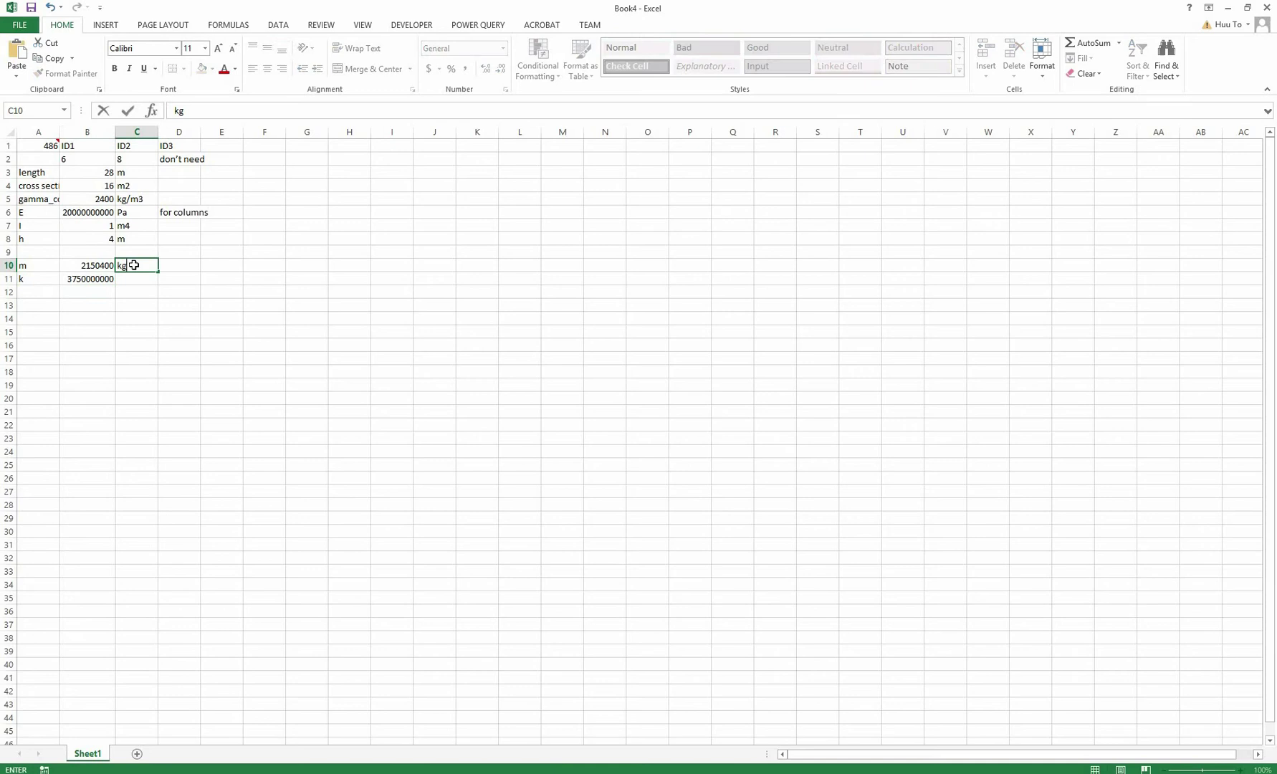
pyautogui.press('Return')
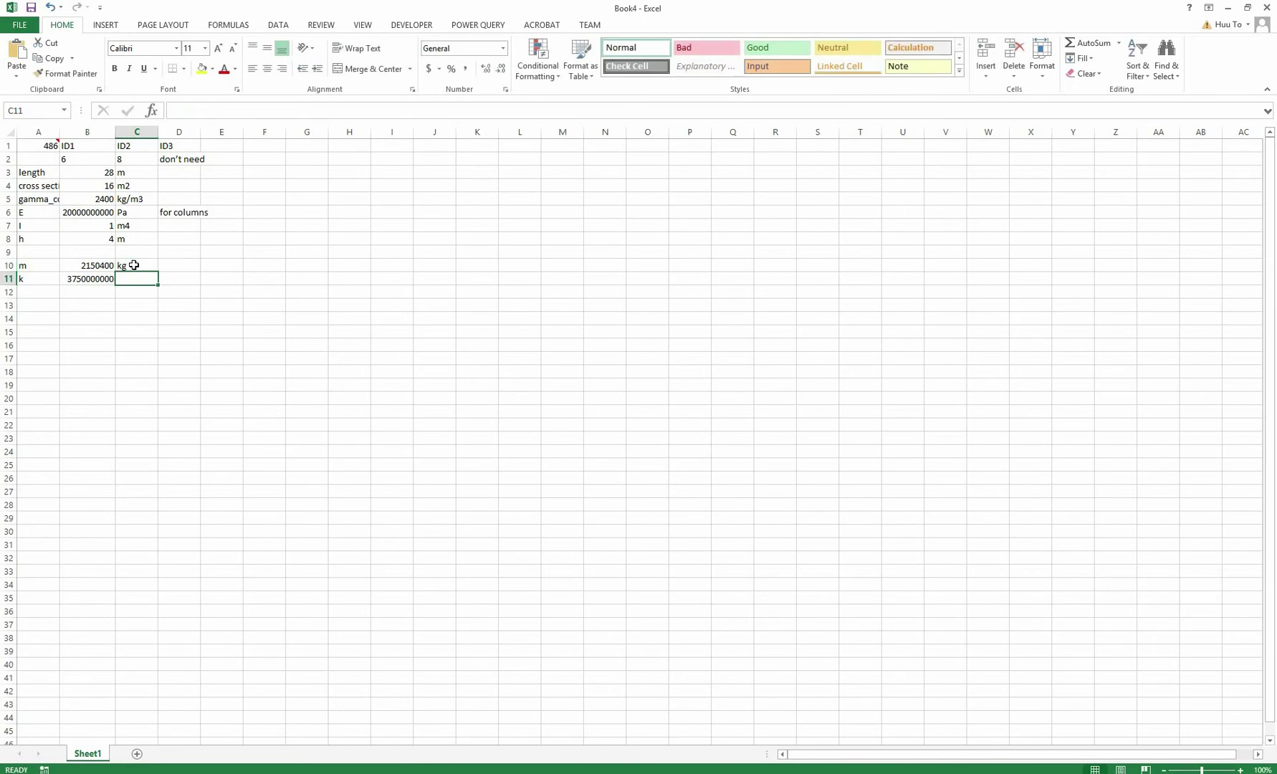
pyautogui.write('N/m')
pyautogui.press('Return')
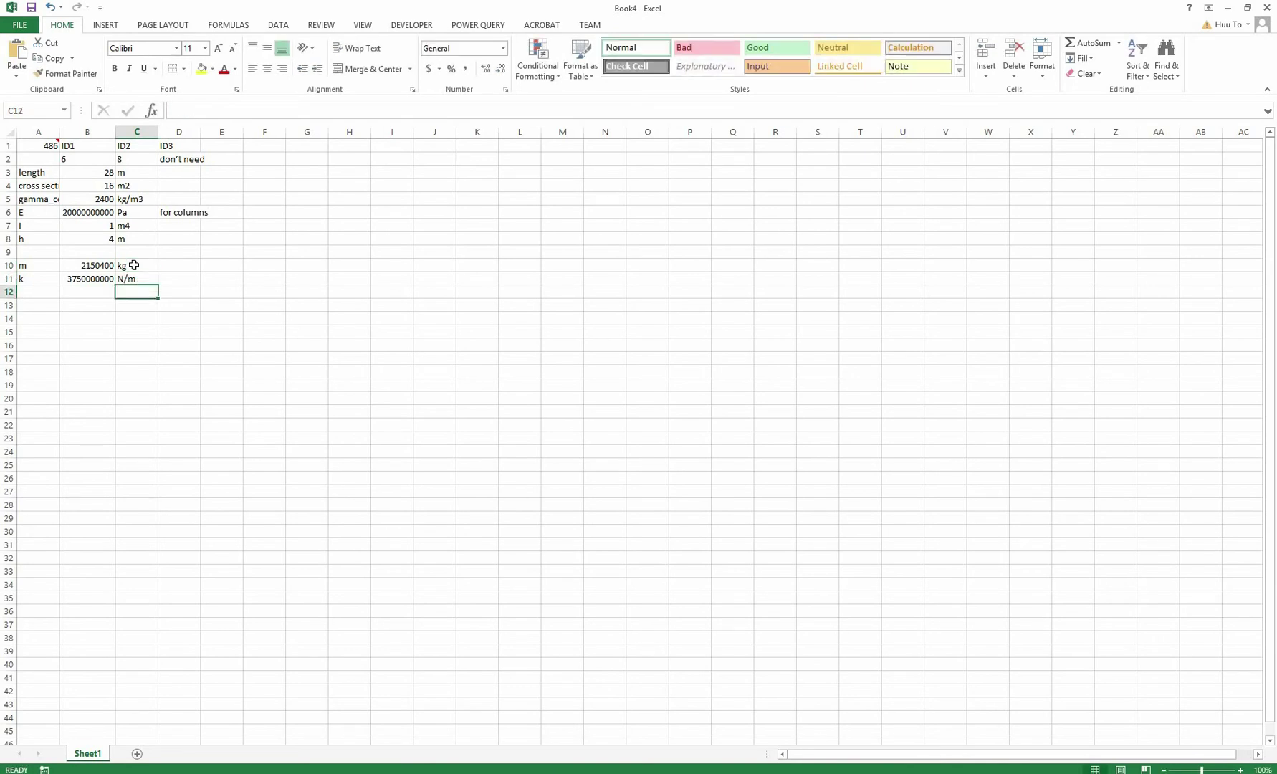
pyautogui.press('Left')
pyautogui.press('Left')
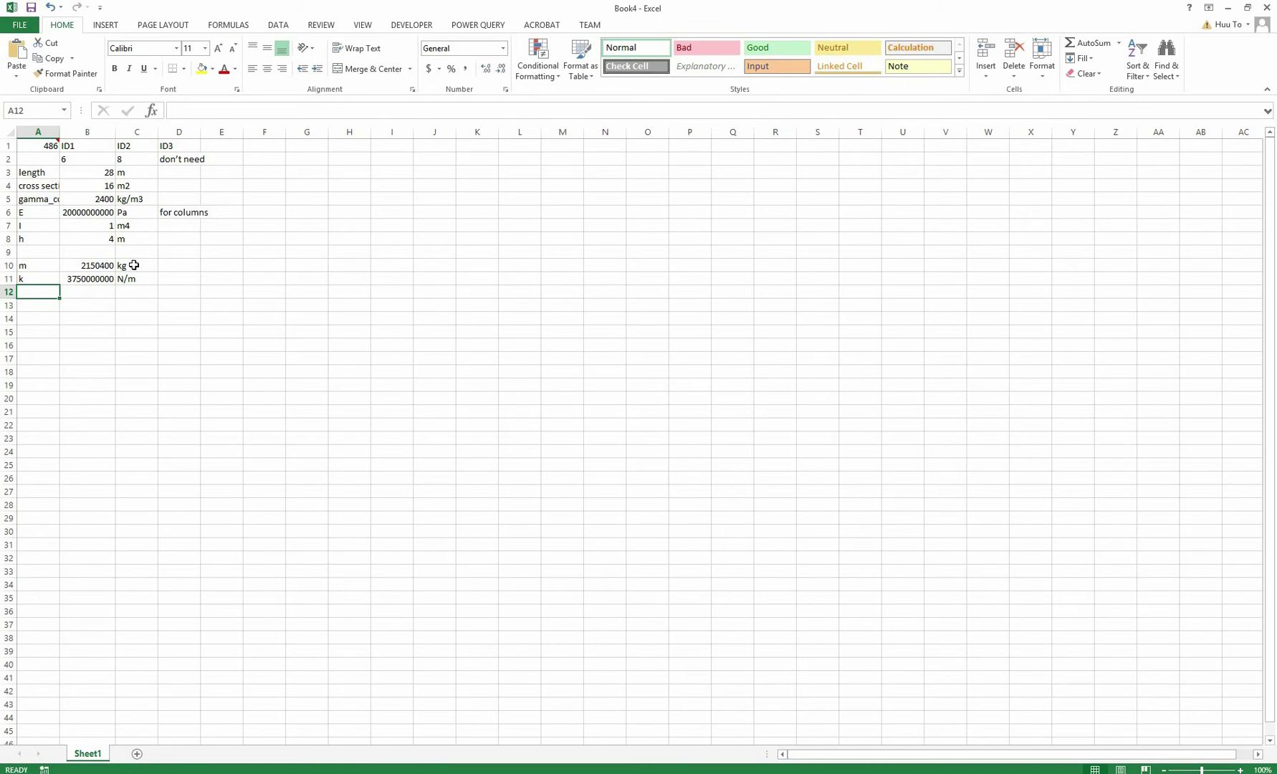
# Add angular frequency w in row 12 as the square root of k/m, giving 41.76.
pyautogui.write('w')
pyautogui.press('Tab')
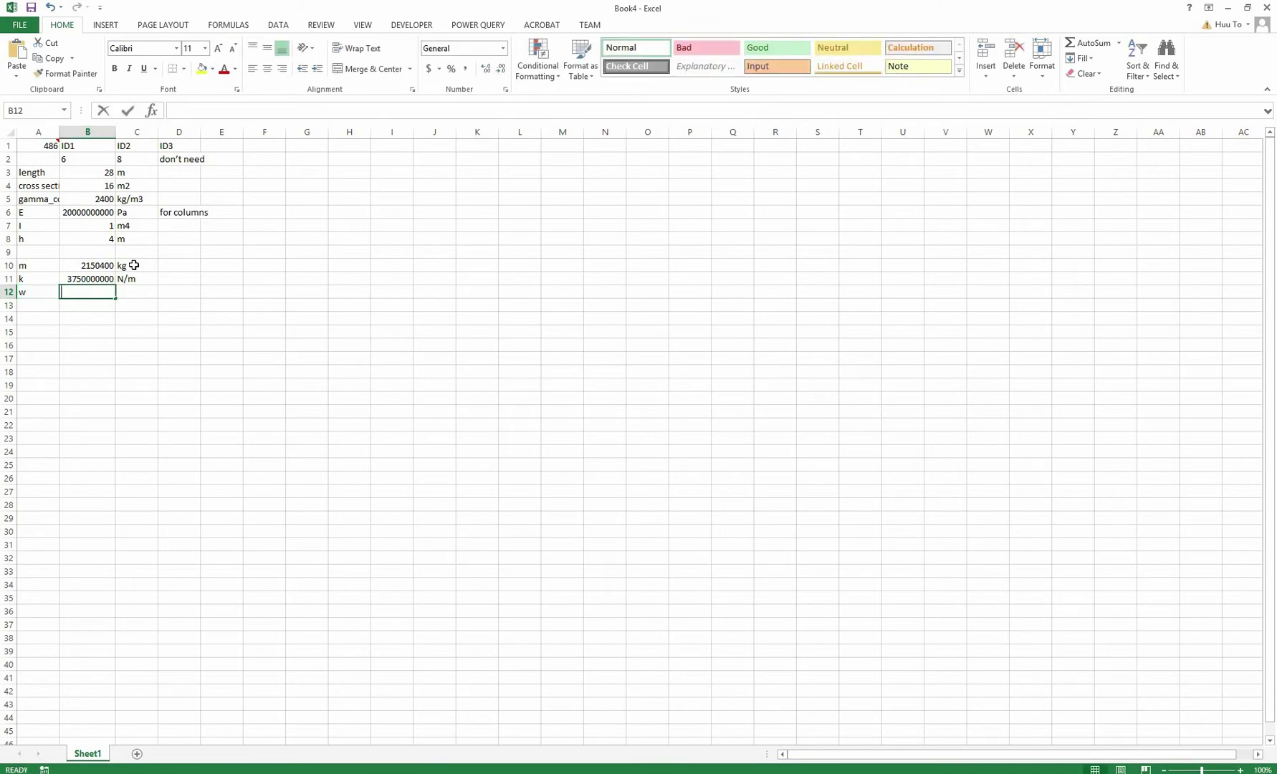
pyautogui.write('=')
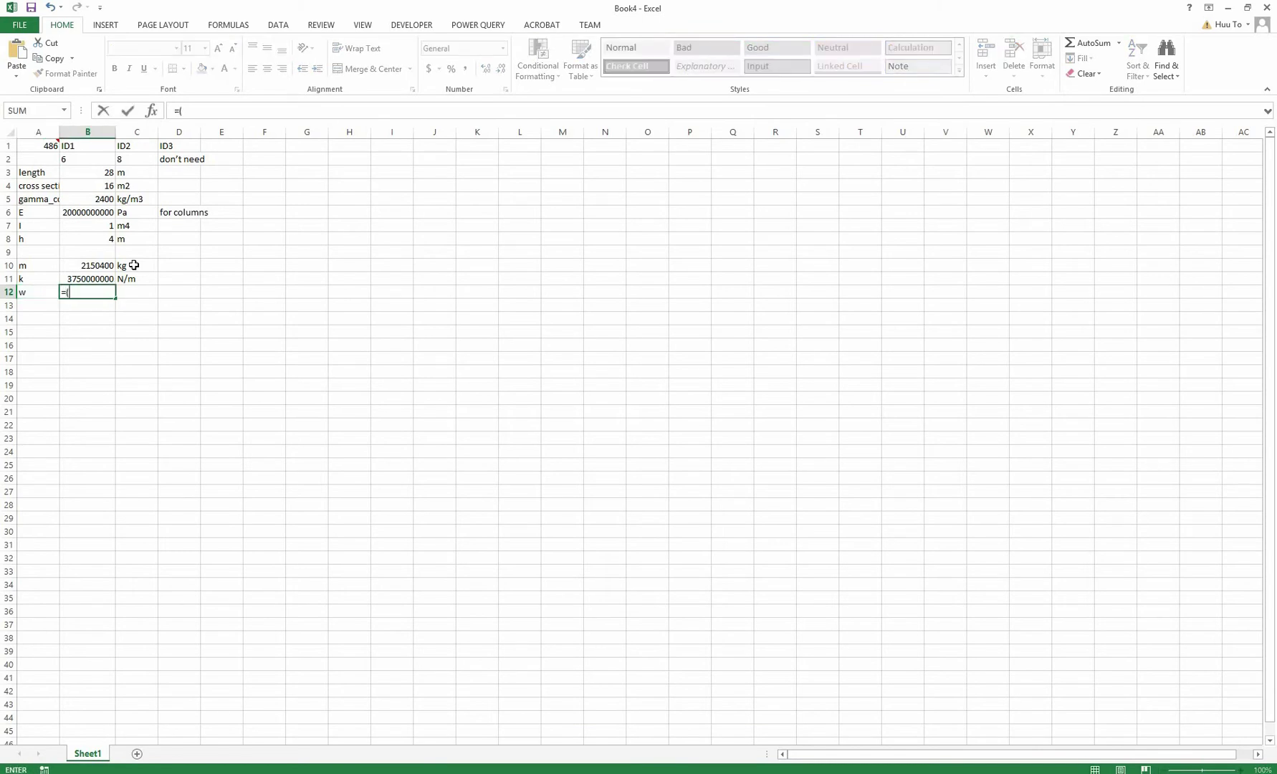
pyautogui.write('(')
pyautogui.click(85, 281)
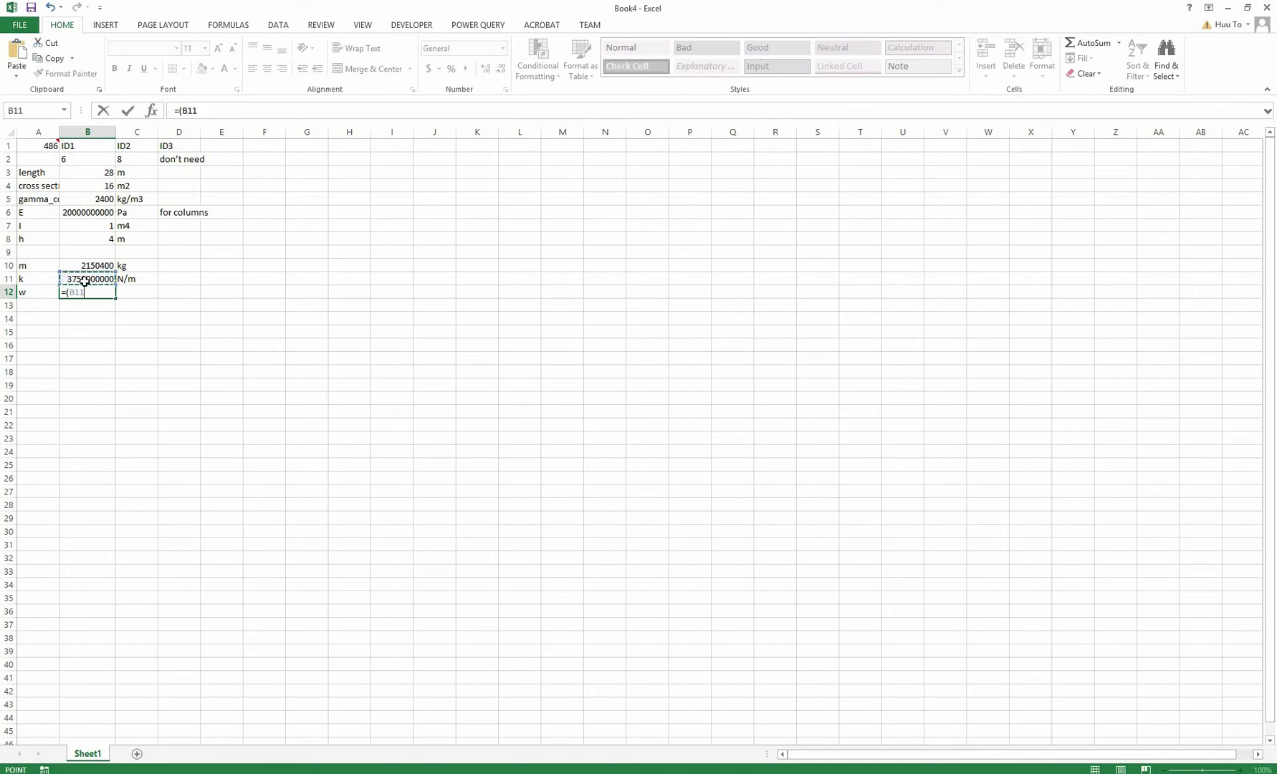
pyautogui.write('/')
pyautogui.click(87, 267)
pyautogui.write(')')
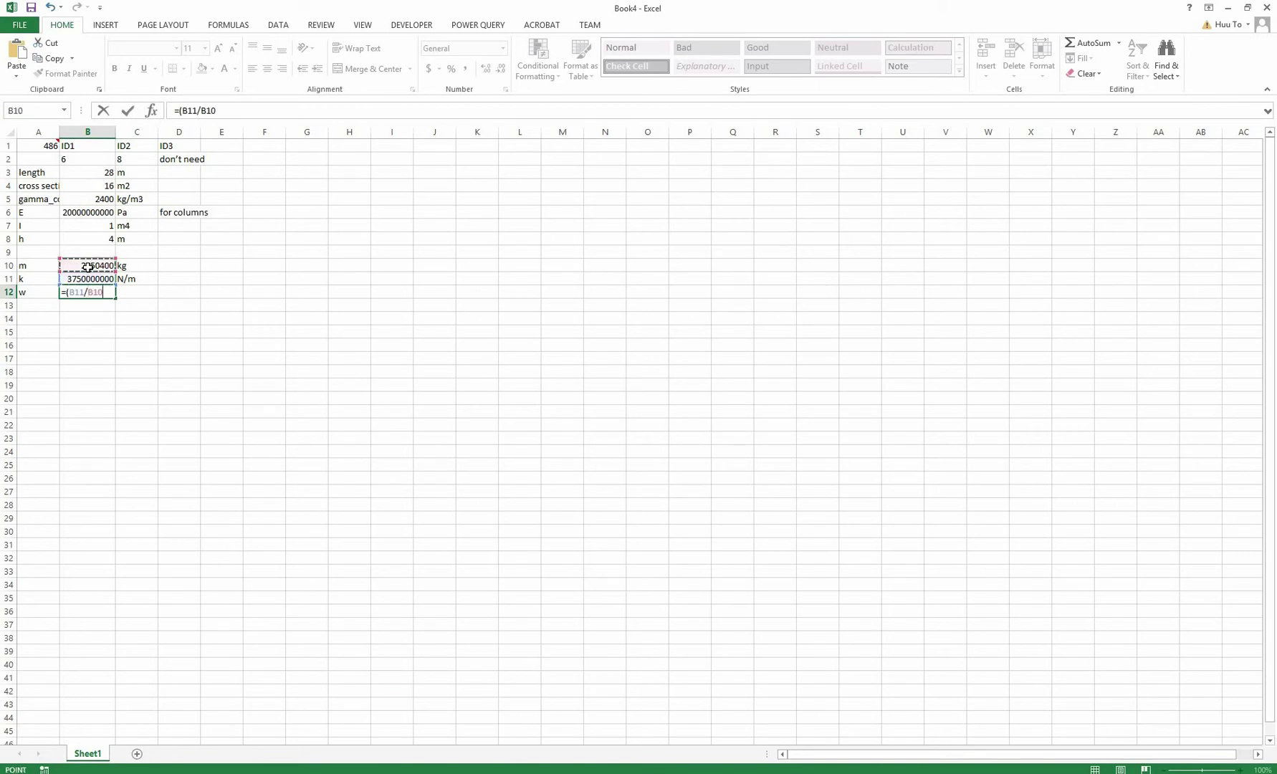
pyautogui.write('^0.5')
pyautogui.click(41, 308)
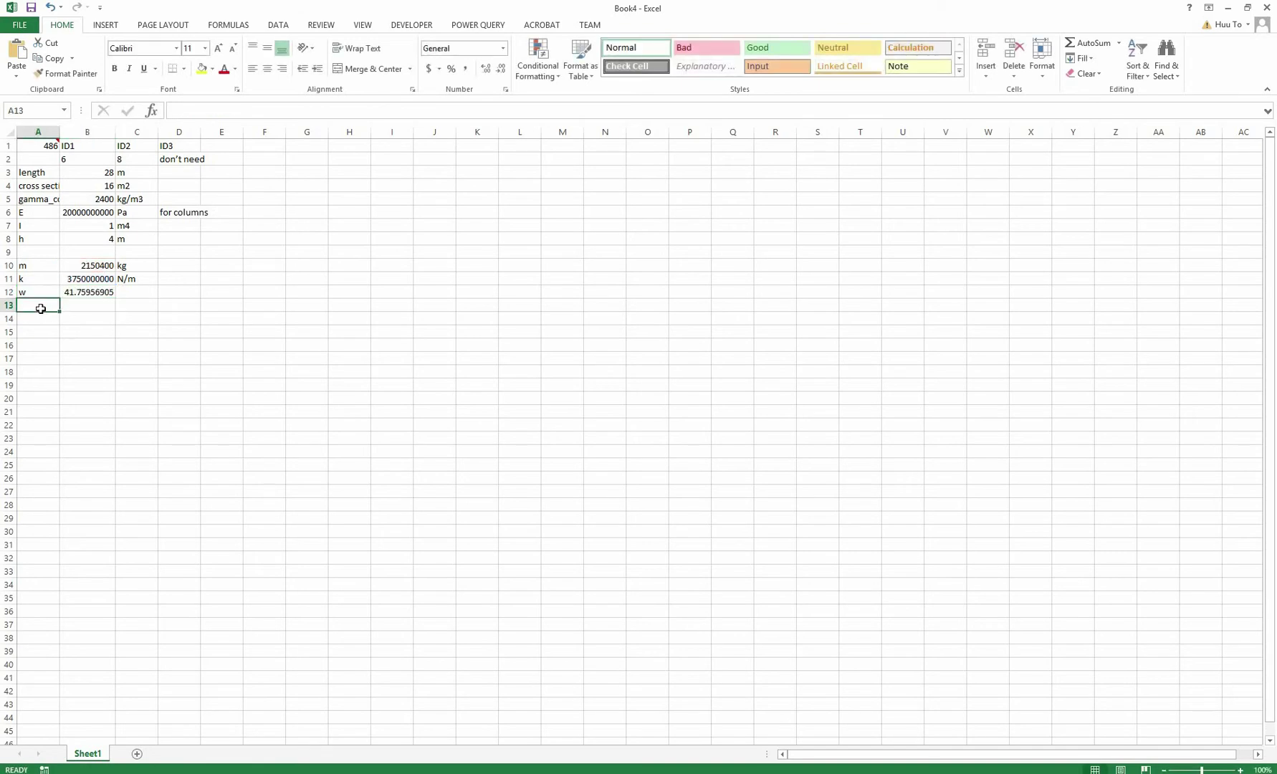
# Add frequency f in row 13 as =B12/2/pi(), giving 6.646.
pyautogui.write('f')
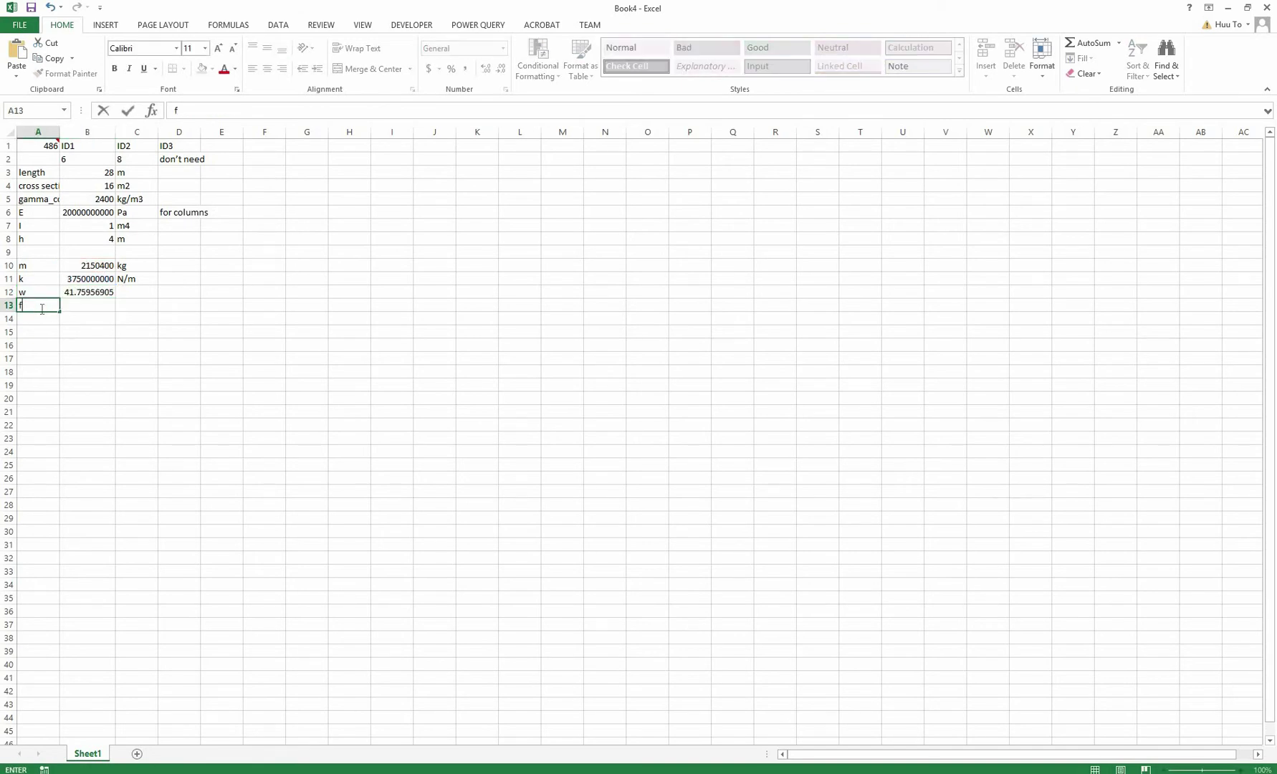
pyautogui.press('Tab')
pyautogui.write('=')
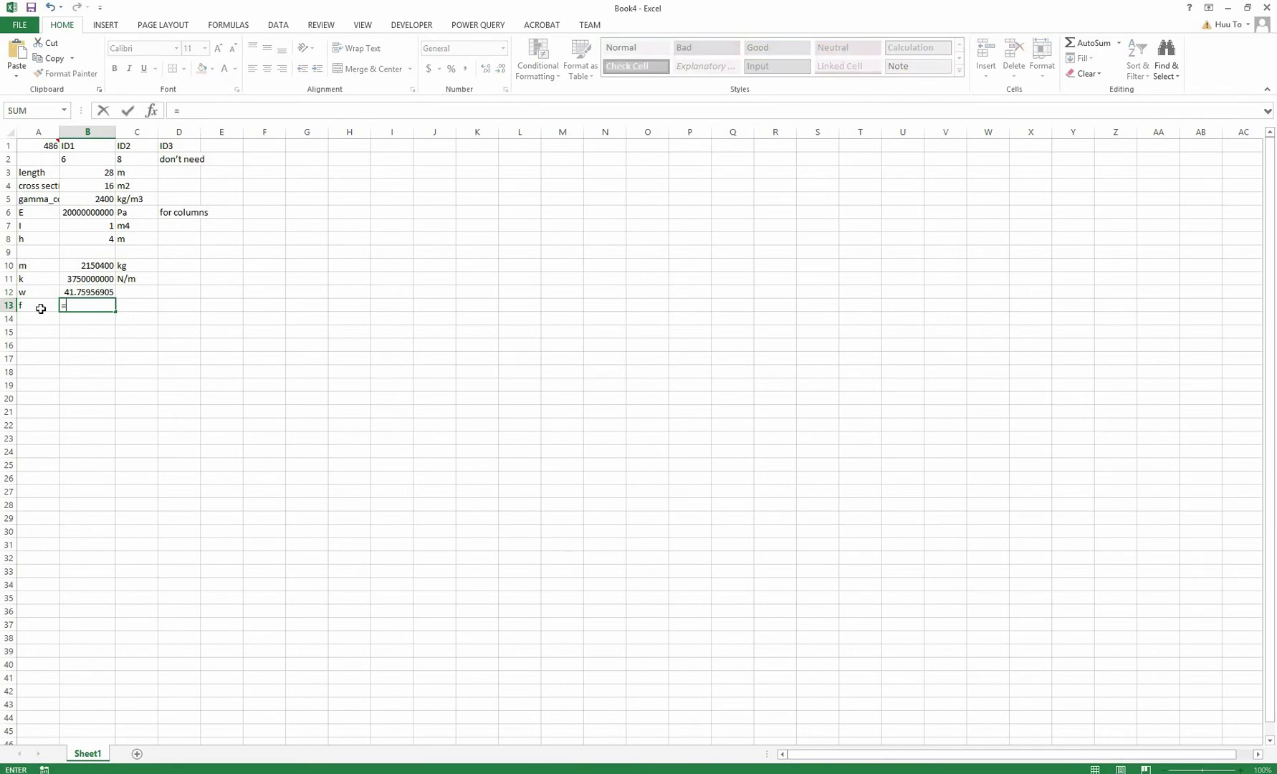
pyautogui.click(70, 294)
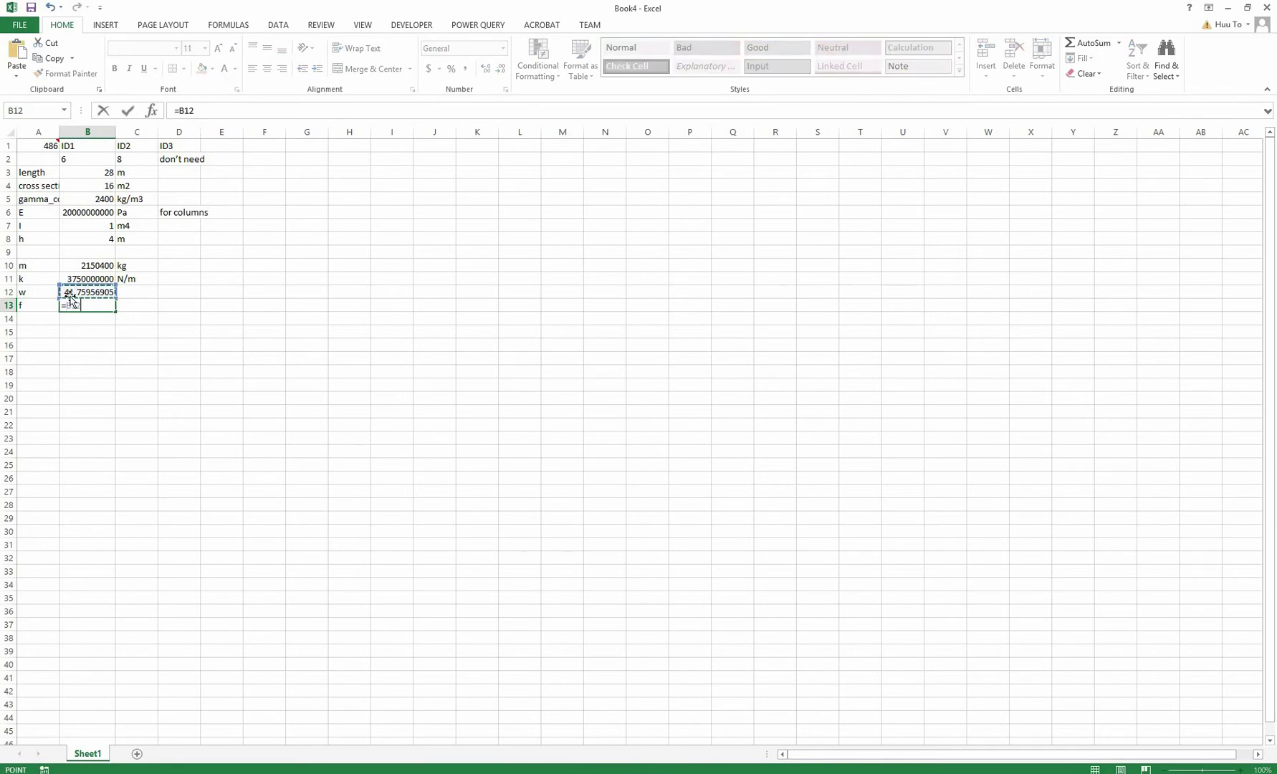
pyautogui.write('/2/pi()')
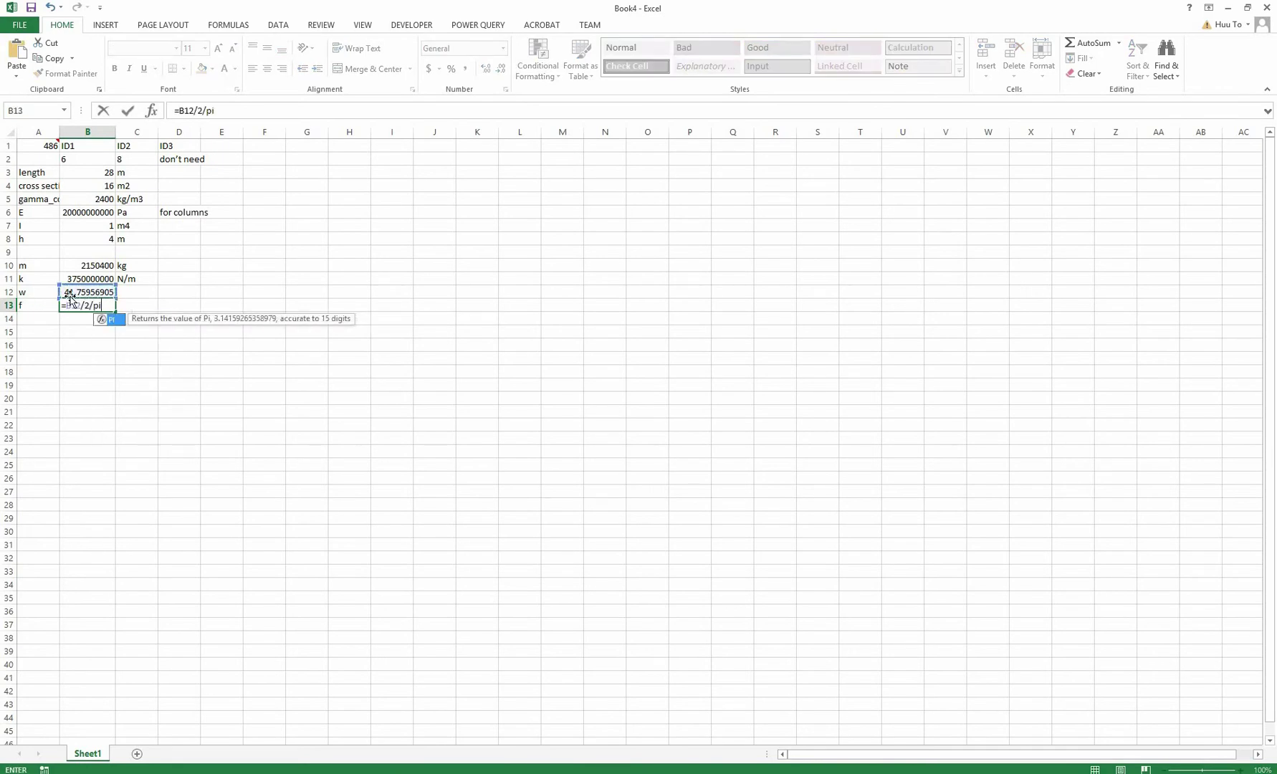
pyautogui.press('Return')
# Label w with the unit rad/sec and f with Hz in column C.
pyautogui.press('Tab')
pyautogui.press('Up')
pyautogui.press('Up')
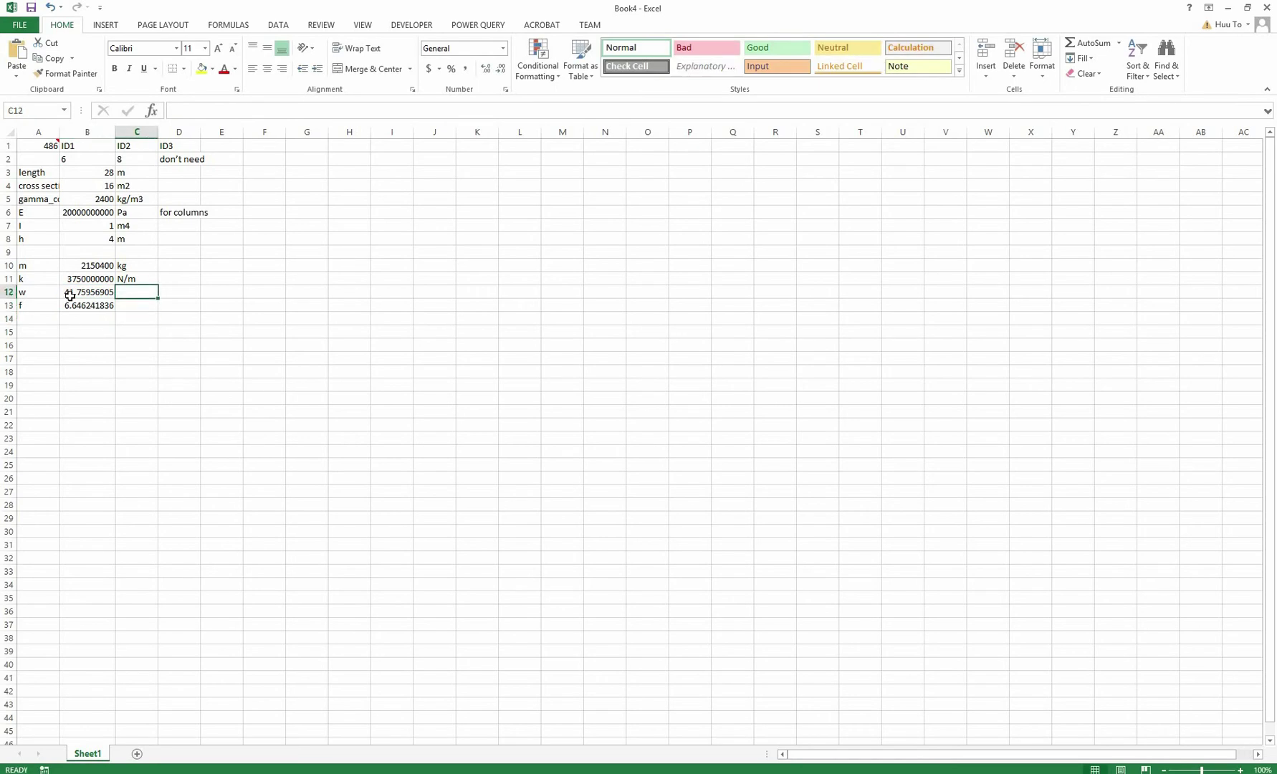
pyautogui.write('rad/sec')
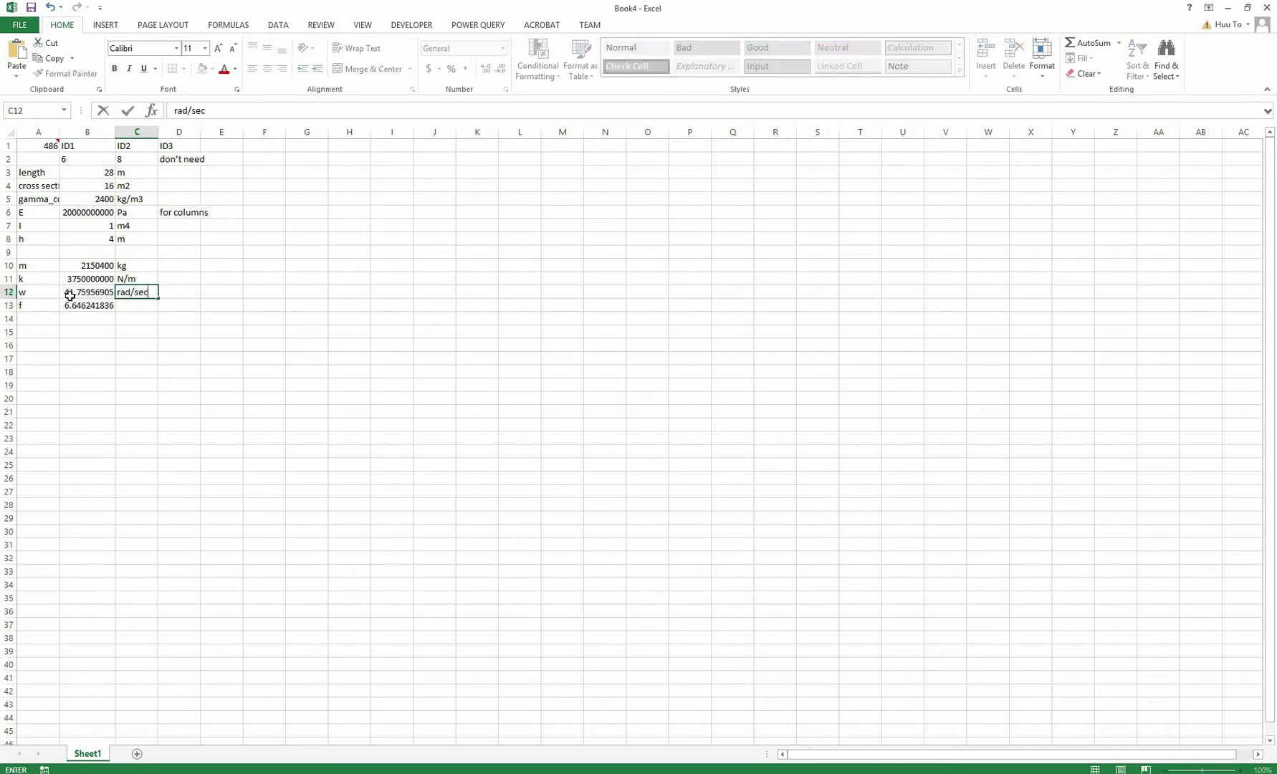
pyautogui.press('Return')
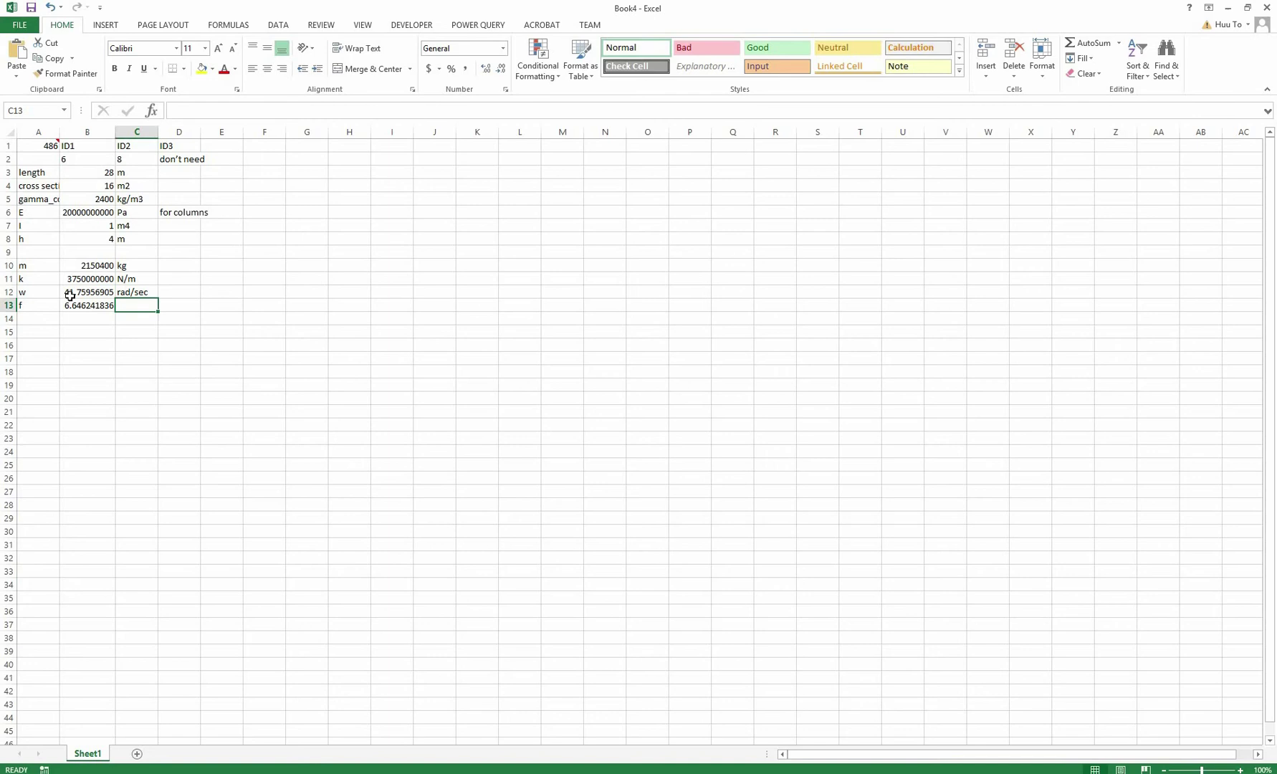
pyautogui.write('Haz')
pyautogui.press('Return')
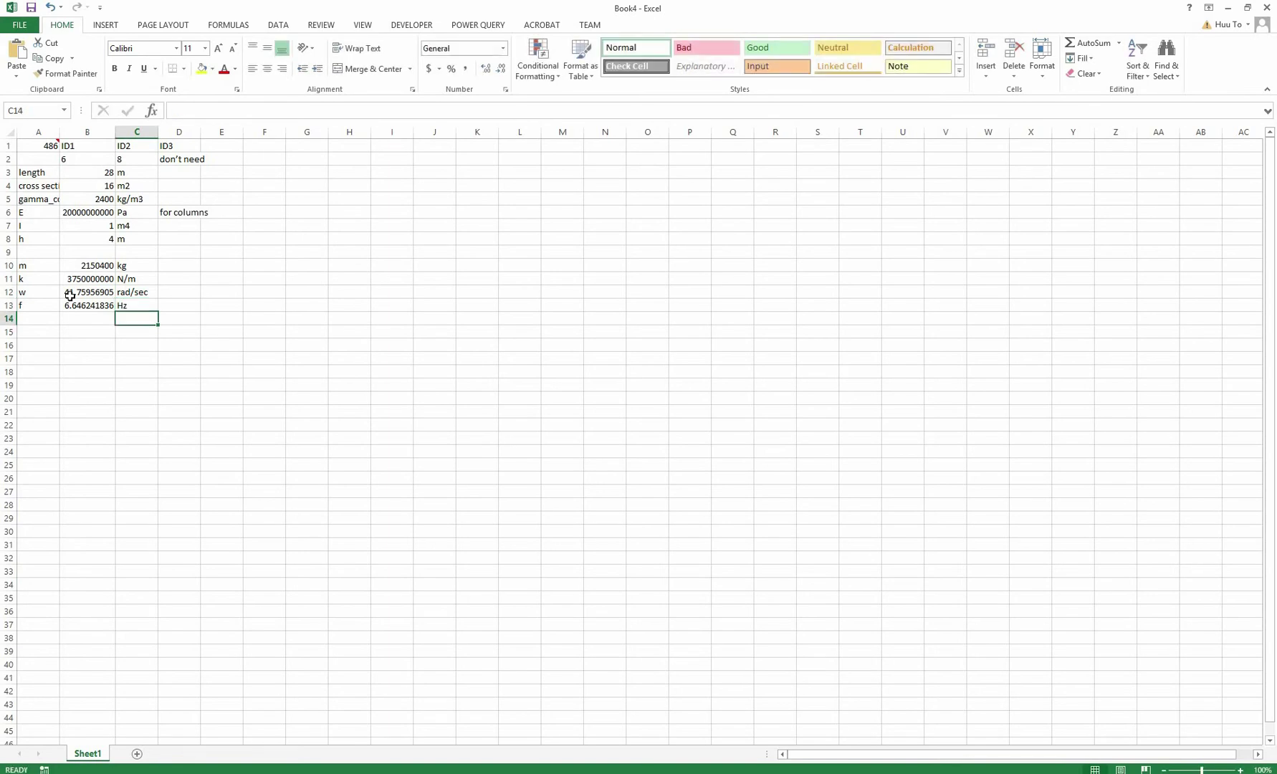
pyautogui.press('Left')
pyautogui.press('Left')
# Enter the headers Step, Time, dt and F(t) in A15:D15.
pyautogui.press('Down')
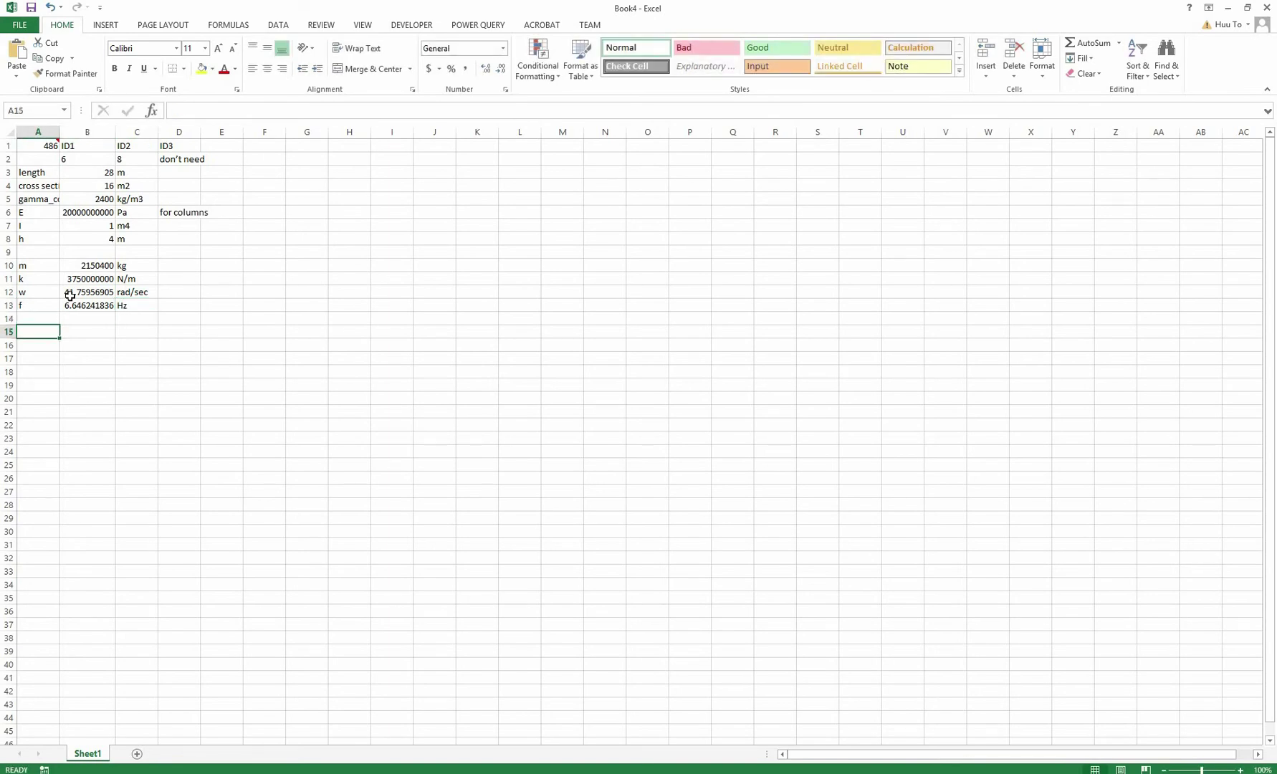
pyautogui.write('Step')
pyautogui.press('Tab')
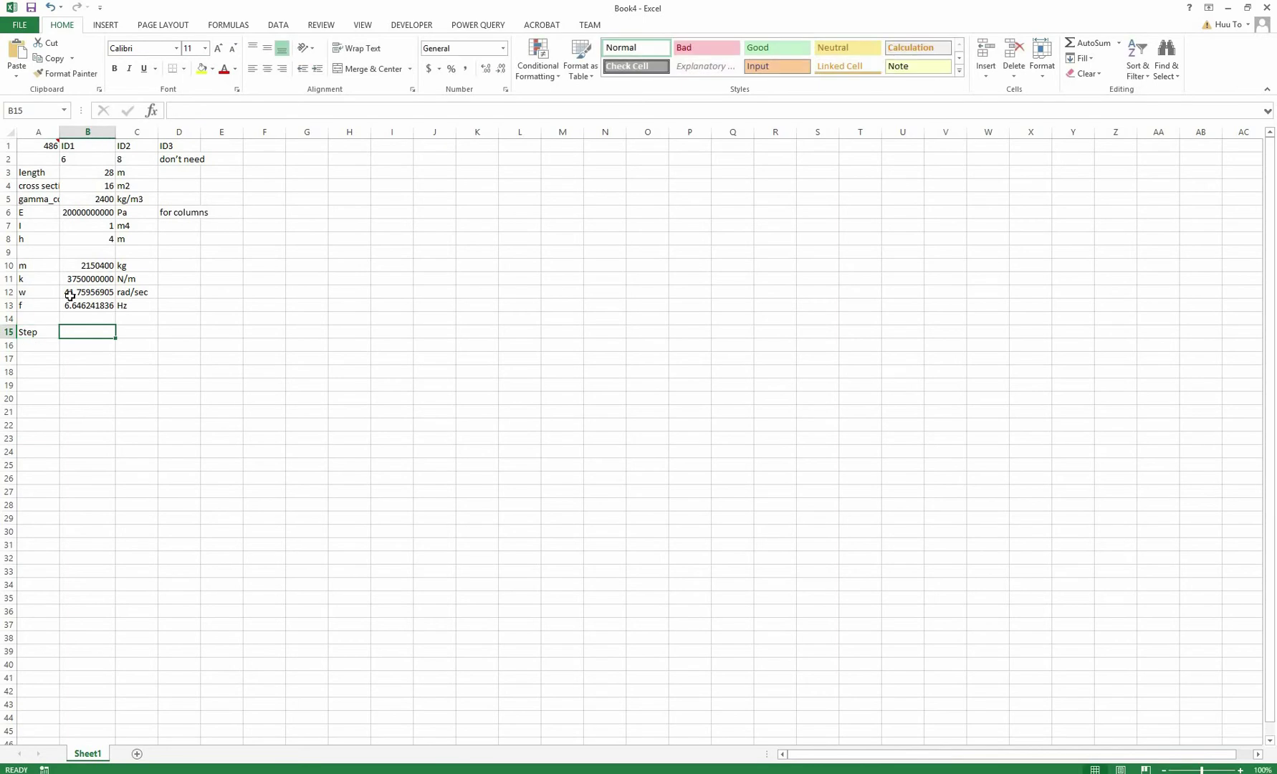
pyautogui.write('Time')
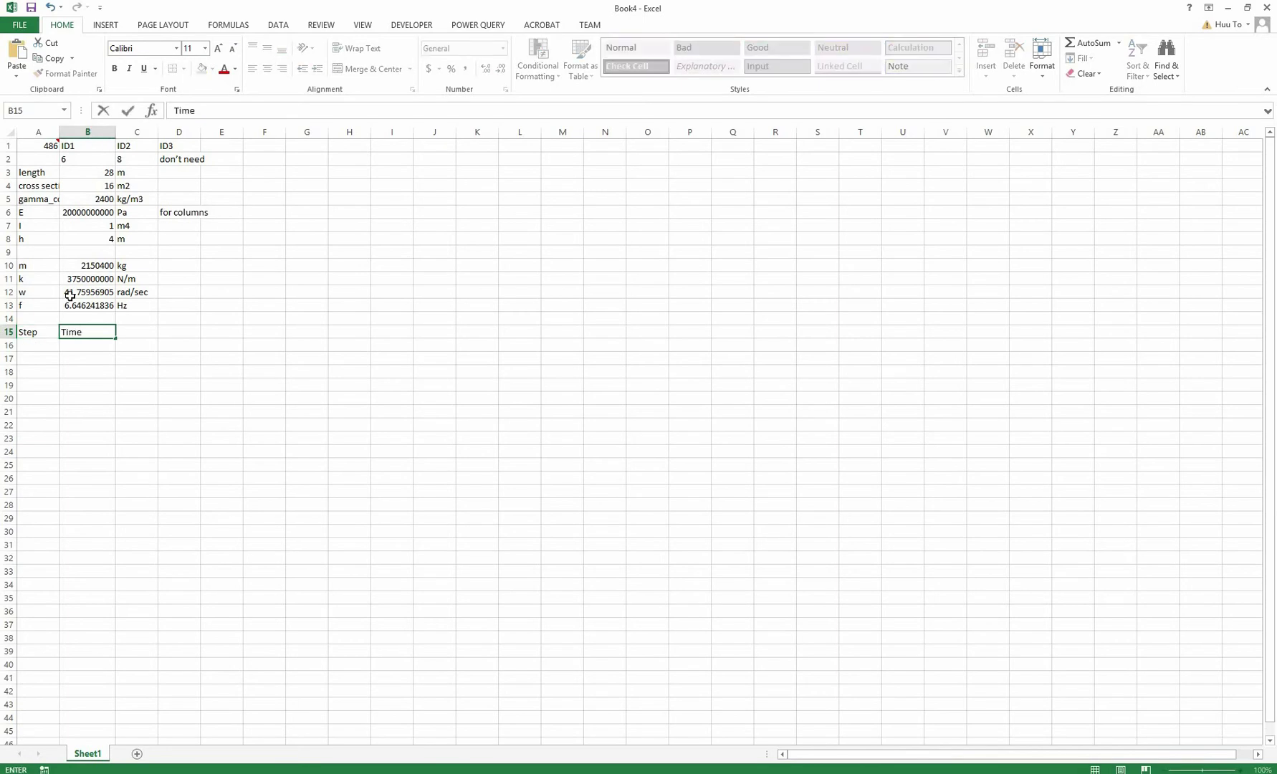
pyautogui.press('Tab')
pyautogui.write('dt')
pyautogui.press('Tab')
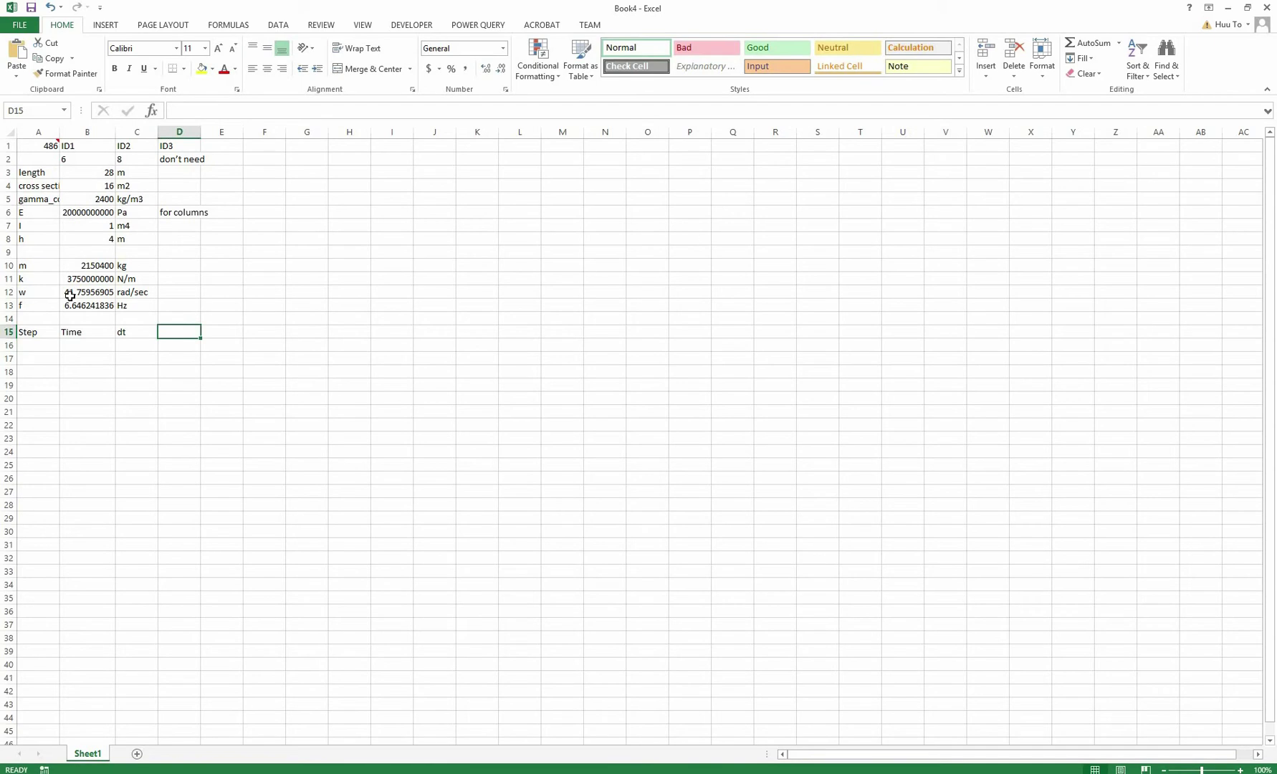
pyautogui.write('f')
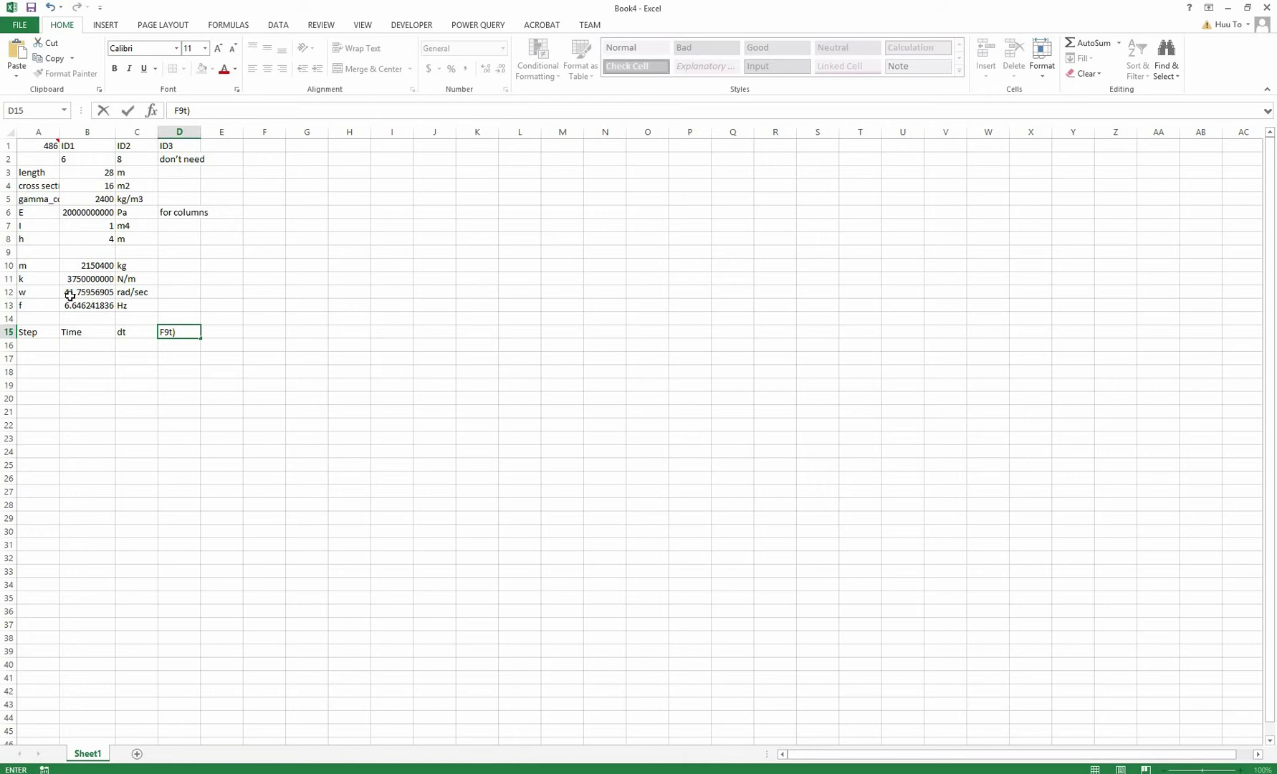
pyautogui.press('BackSpace')
pyautogui.press('BackSpace')
pyautogui.press('BackSpace')
pyautogui.press('Tab')
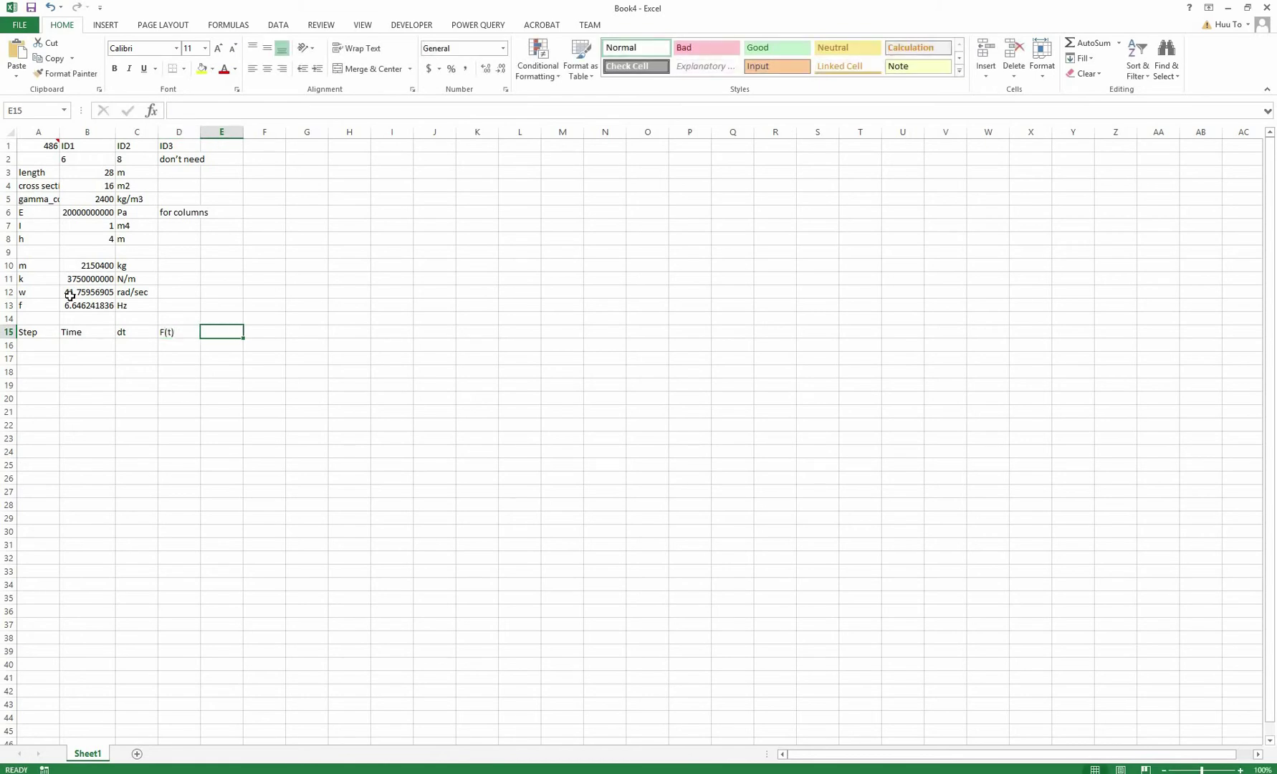
# Add the headers Elastic force, F(total), acceleration, dt2 and Position in E15:I15.
pyautogui.write('Elastic fo')
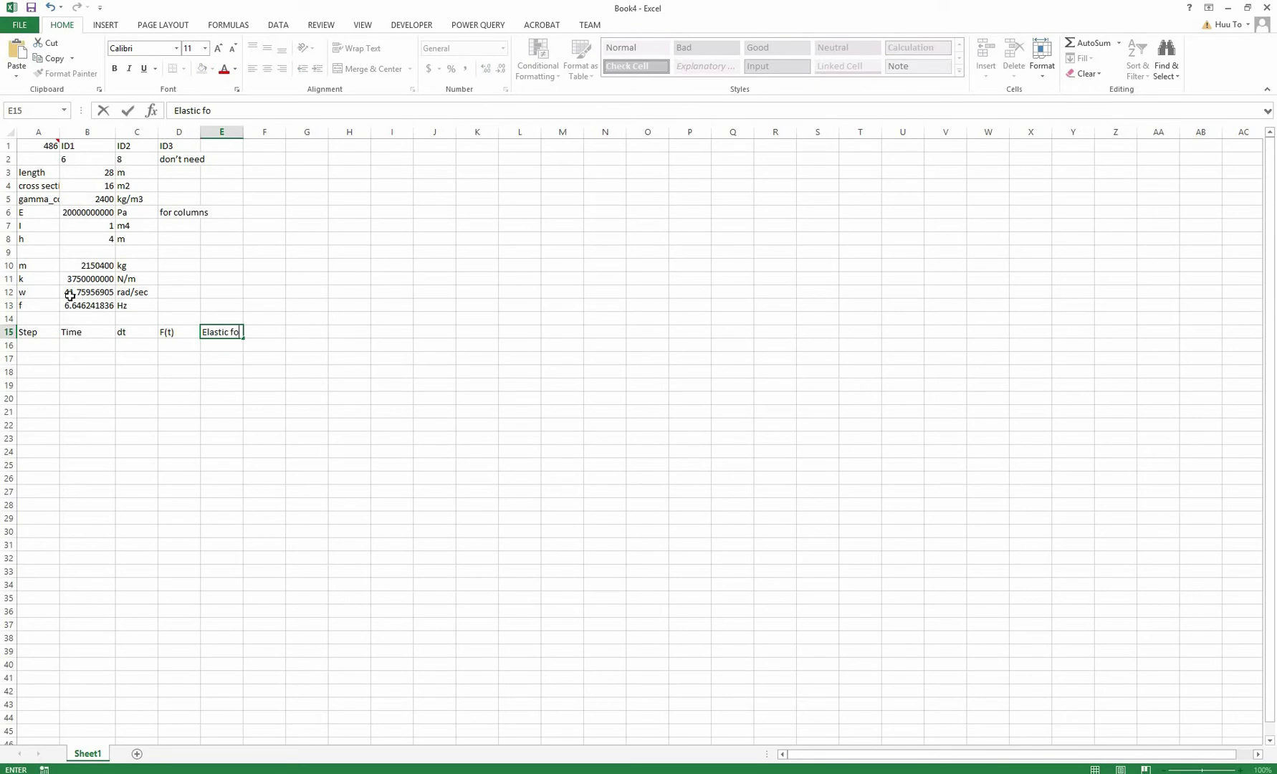
pyautogui.write('rce')
pyautogui.press('Tab')
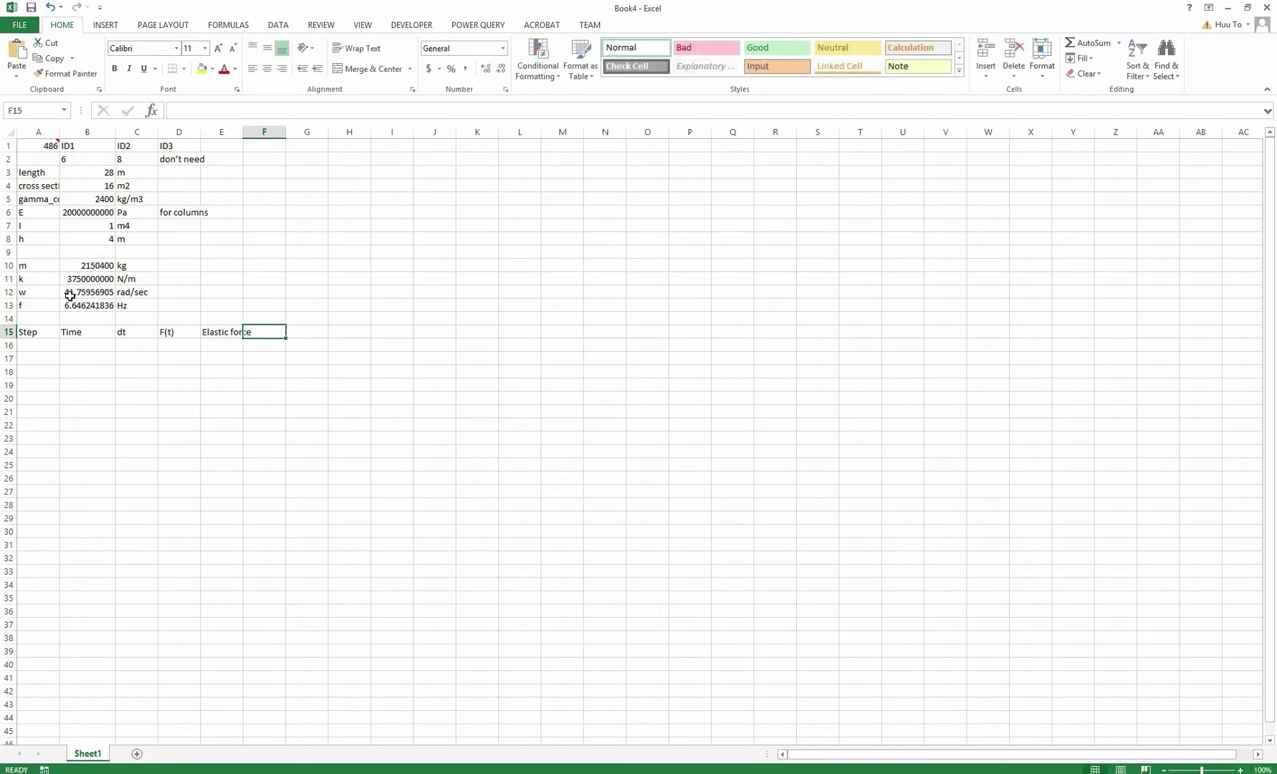
pyautogui.write('F(total')
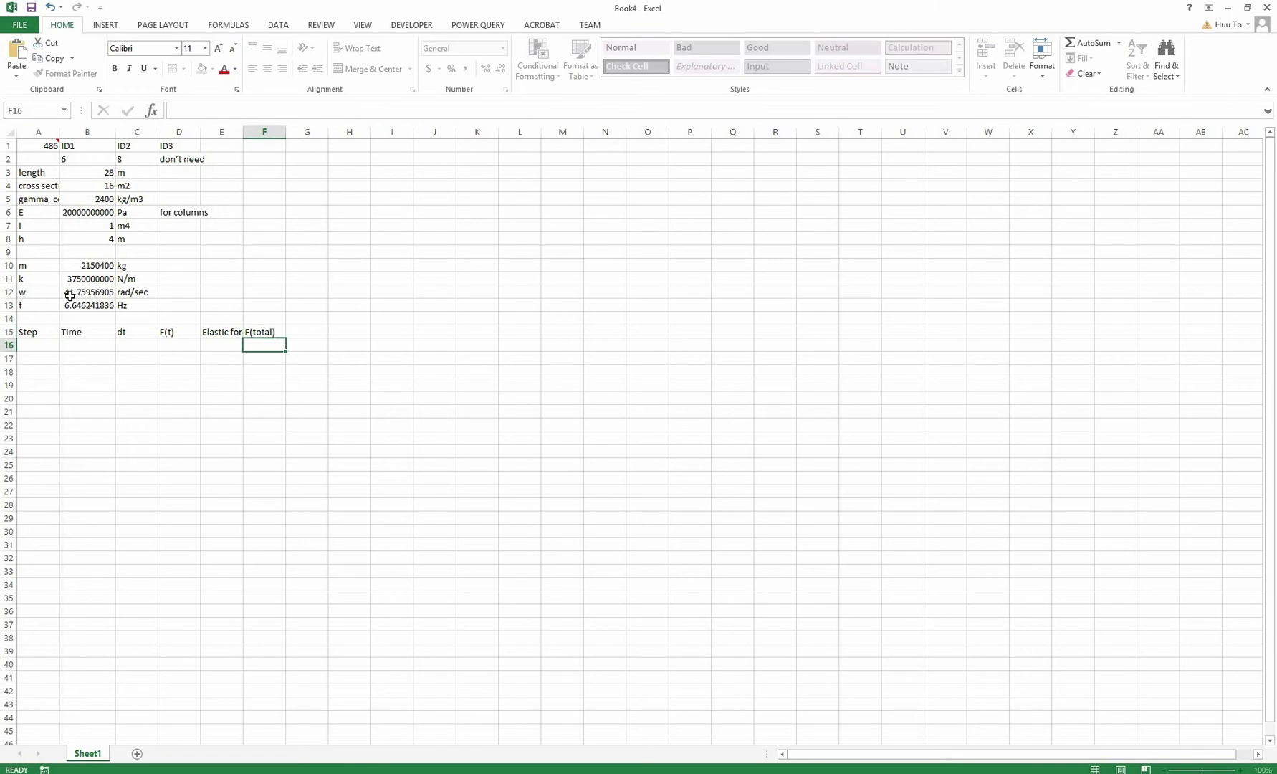
pyautogui.press('Tab')
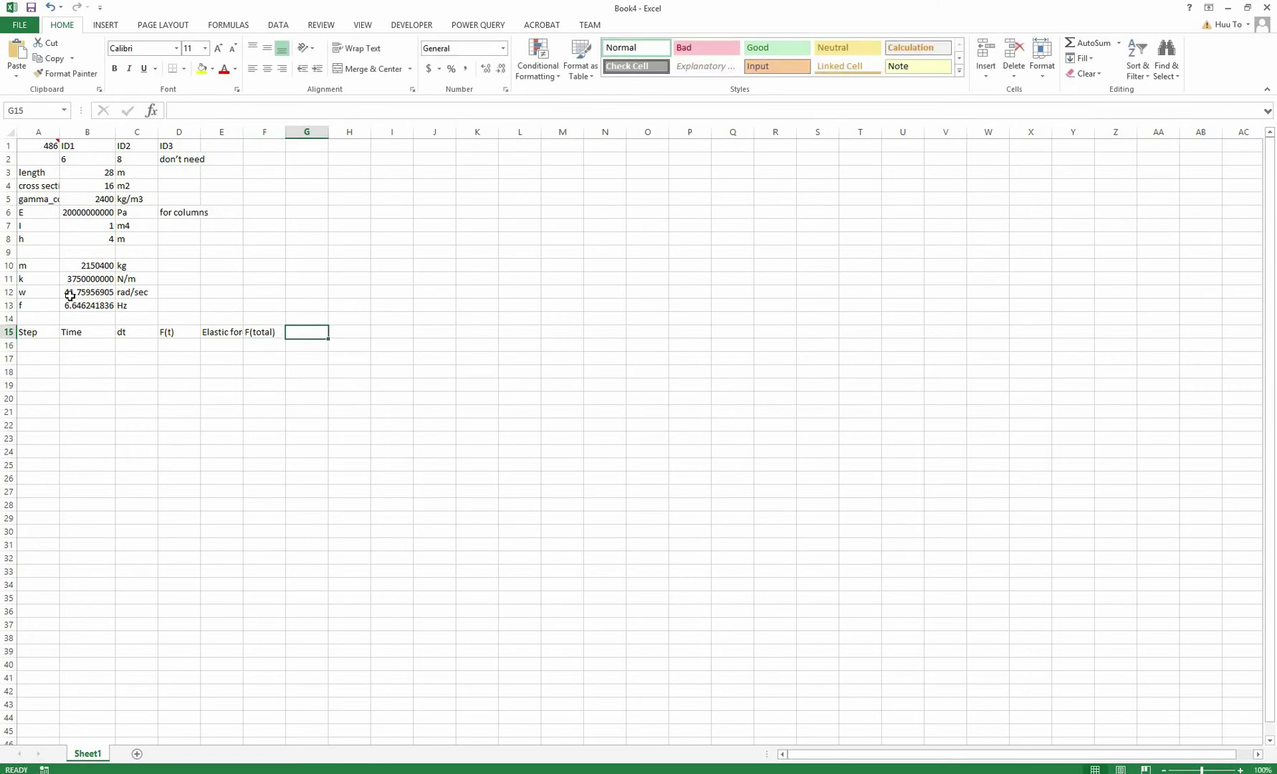
pyautogui.write('acceleration')
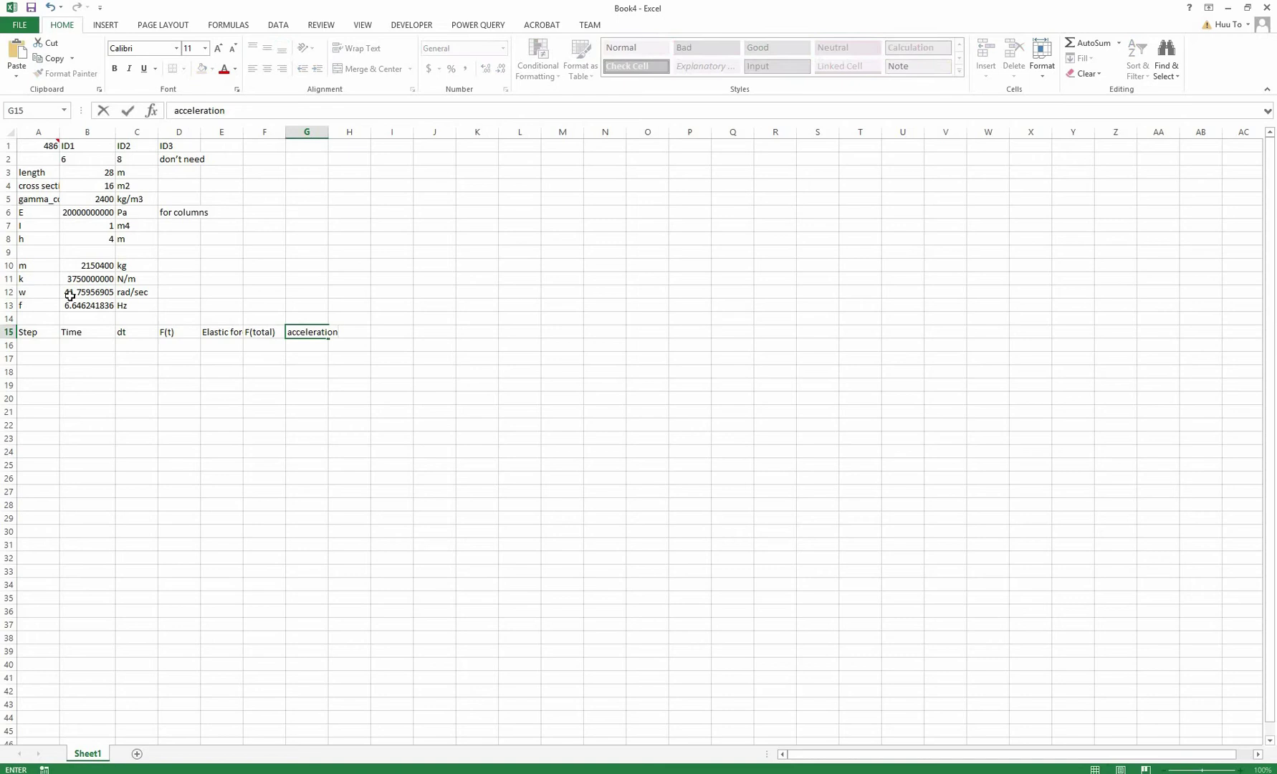
pyautogui.press('Tab')
pyautogui.write('dt')
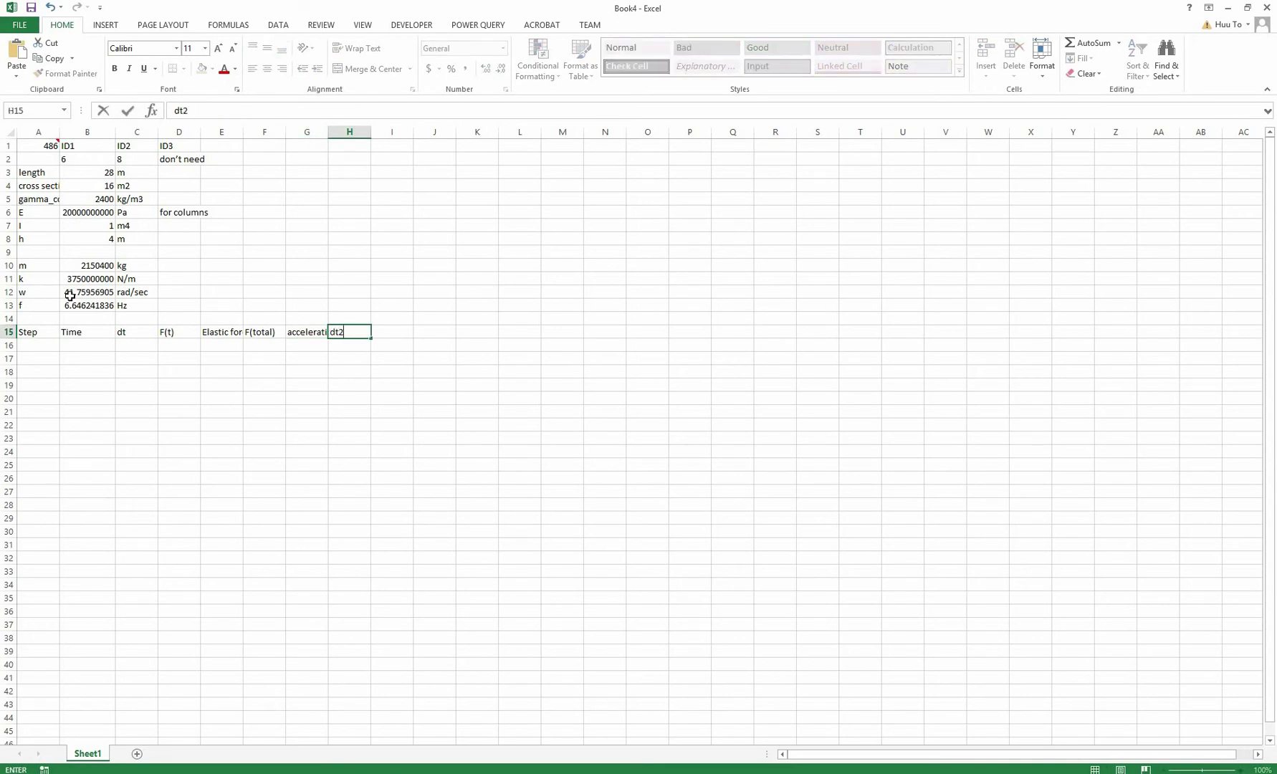
pyautogui.press('Tab')
pyautogui.write('Position')
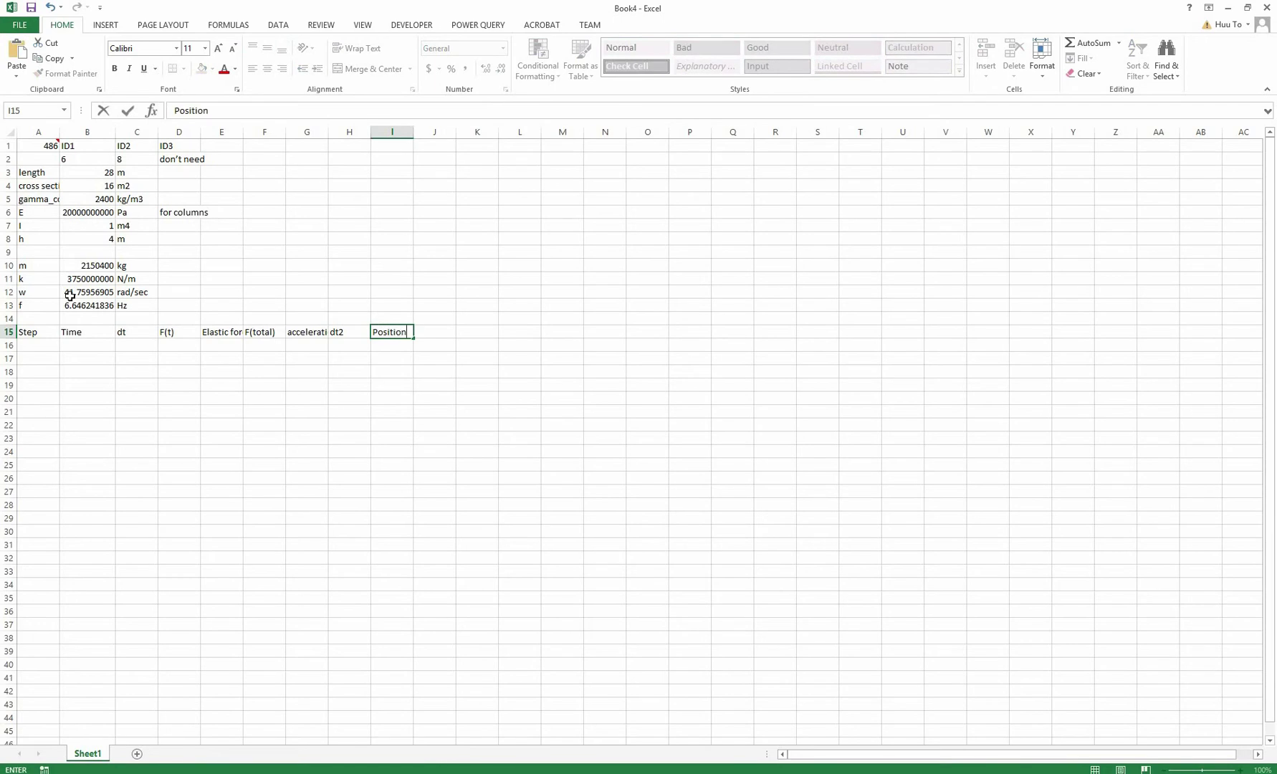
pyautogui.press('Return')
# Number the steps 1 to 17 down A16:A32.
pyautogui.press('Left')
pyautogui.press('Left')
pyautogui.press('Left')
pyautogui.press('Left')
pyautogui.press('Left')
pyautogui.press('Left')
pyautogui.press('Left')
pyautogui.press('Left')
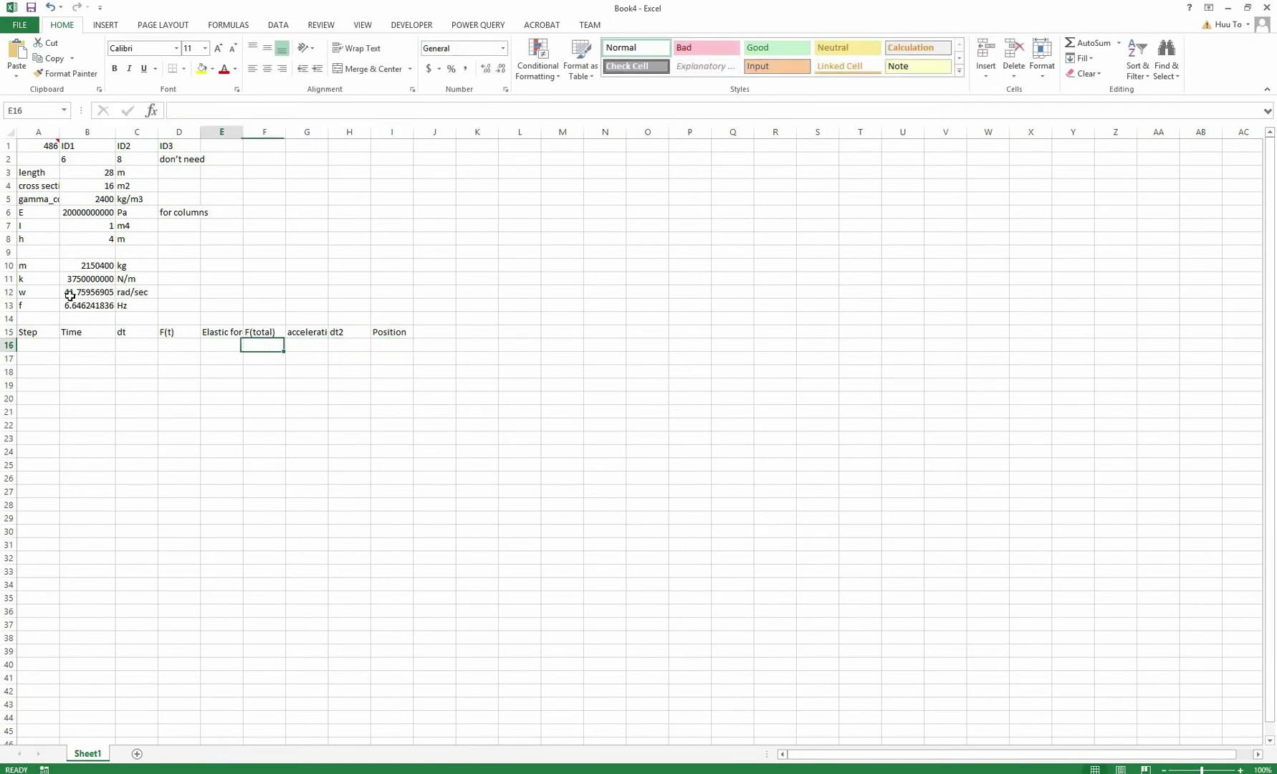
pyautogui.write('1')
pyautogui.press('Return')
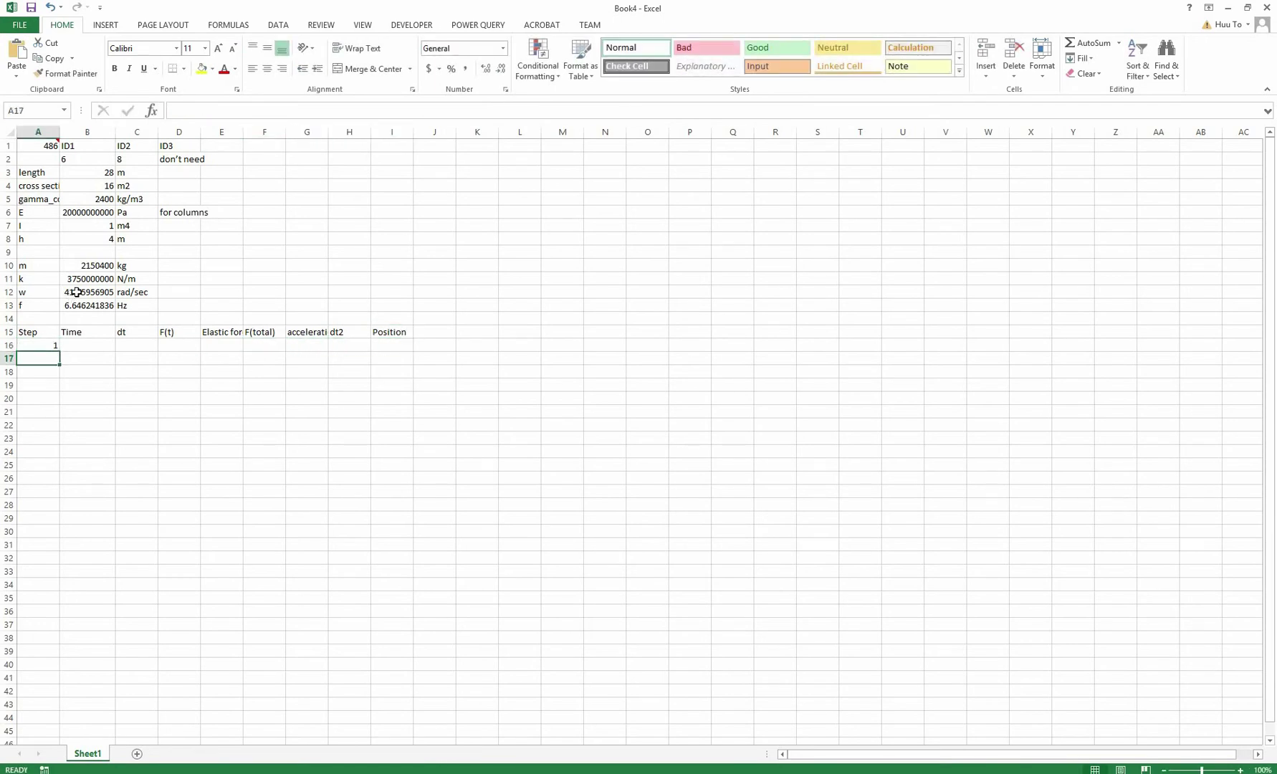
pyautogui.click(51, 349)
pyautogui.moveTo(59, 351); pyautogui.dragTo(60, 518)
pyautogui.click(46, 360)
pyautogui.write('2')
pyautogui.press('Return')
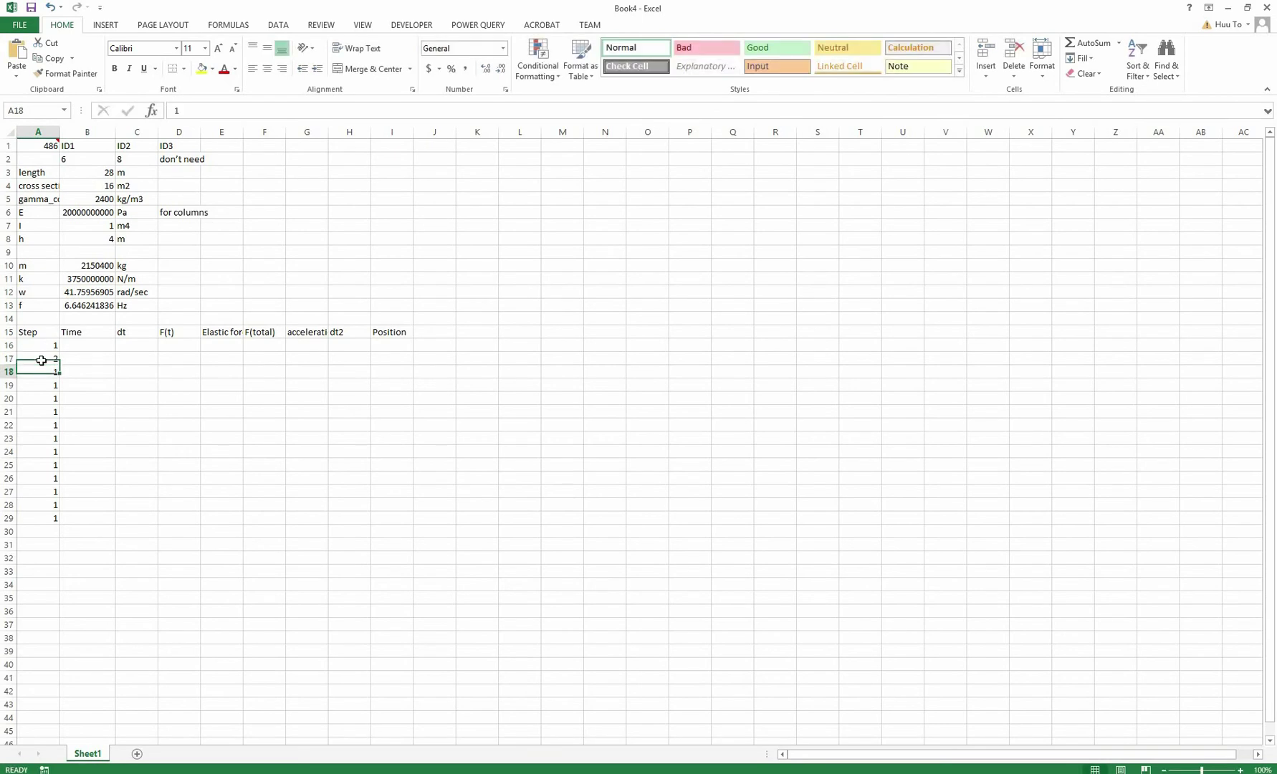
pyautogui.moveTo(46, 346); pyautogui.dragTo(46, 362)
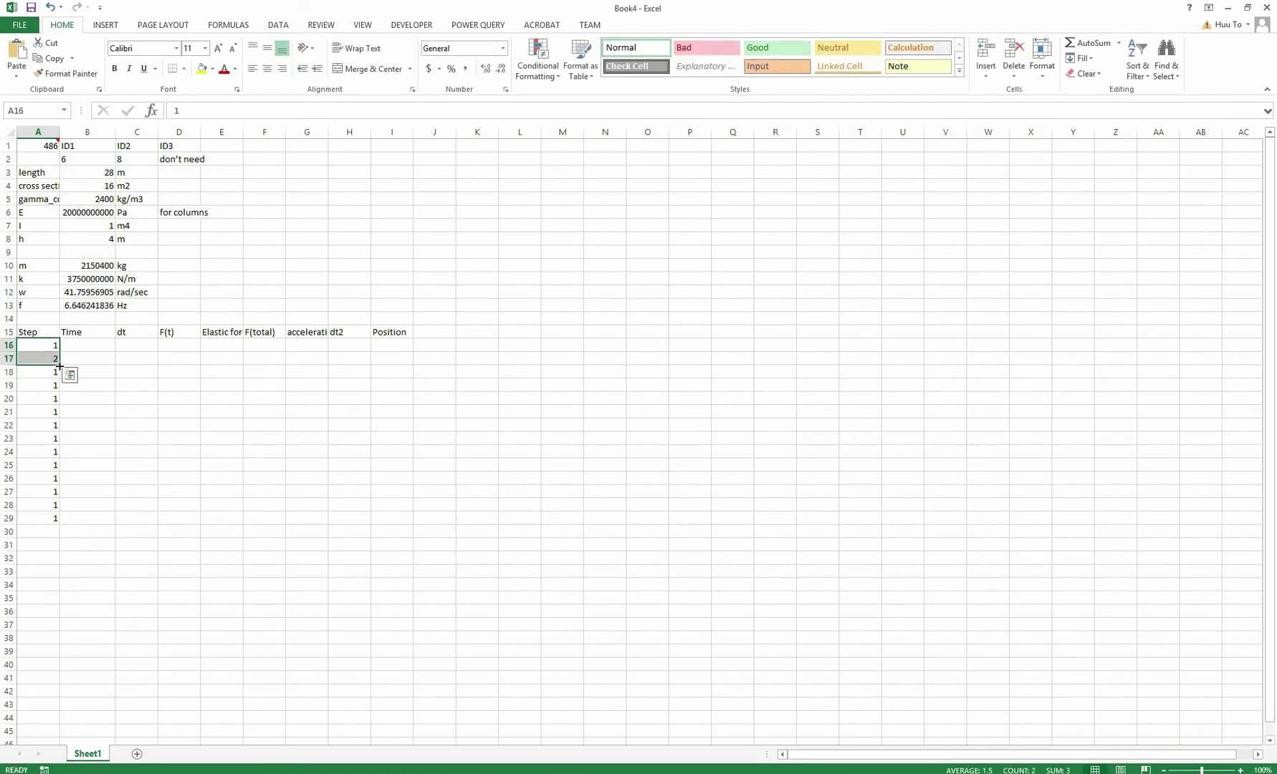
pyautogui.moveTo(53, 472); pyautogui.dragTo(57, 573)
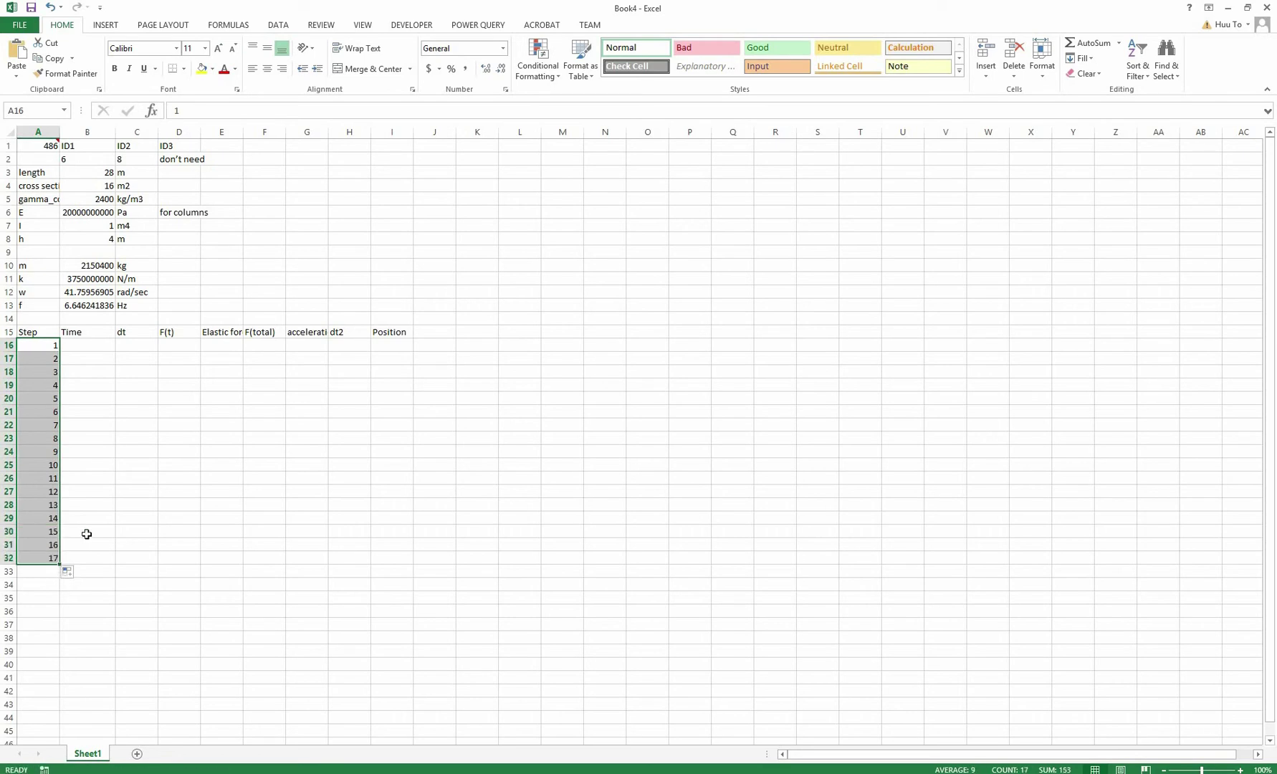
# Start Time at 0 in B16 and fill the running formula =B16+C16 down to row 32.
pyautogui.click(93, 349)
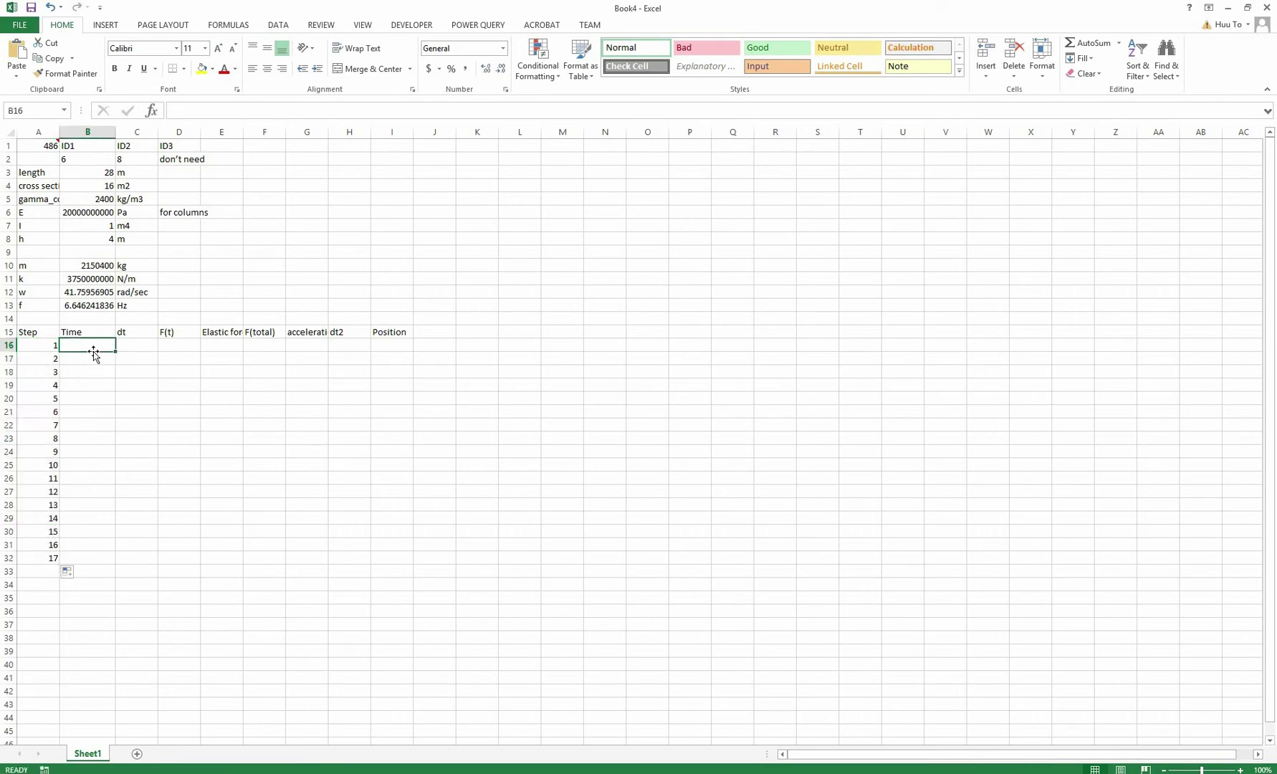
pyautogui.write('0')
pyautogui.press('Return')
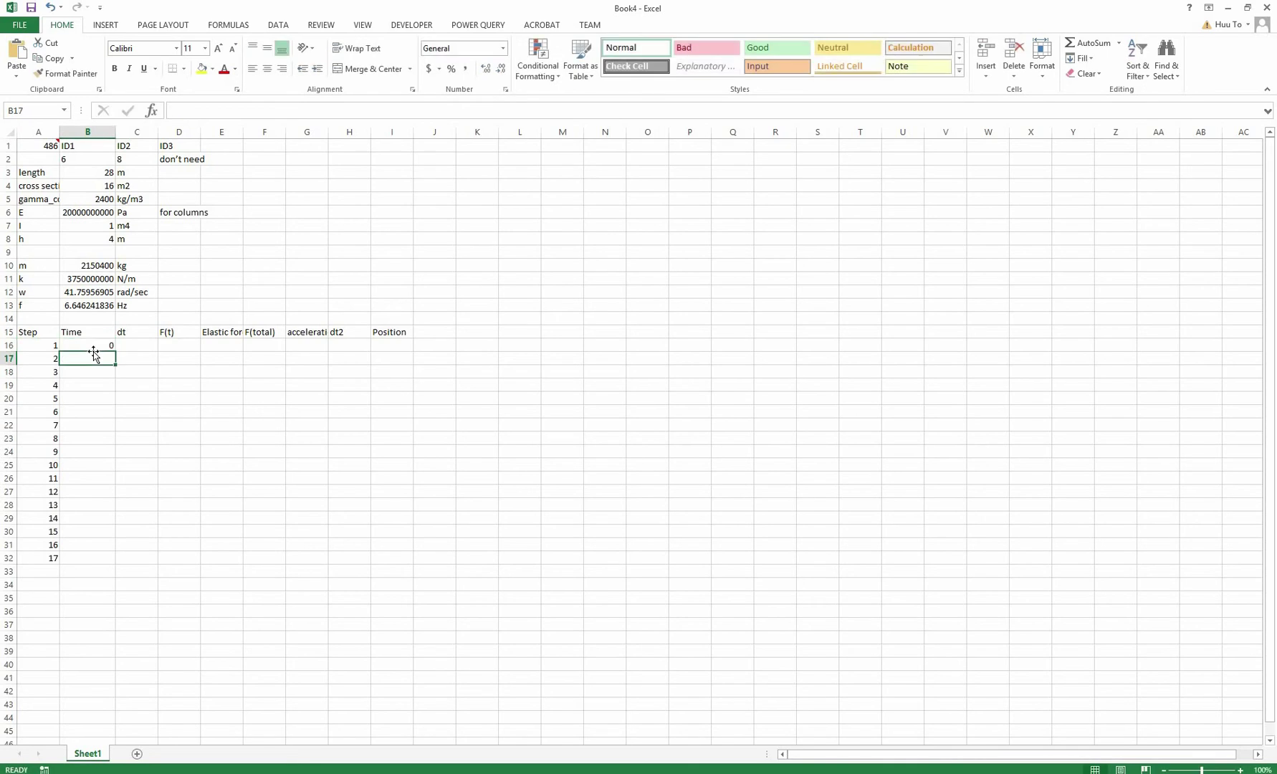
pyautogui.write('=')
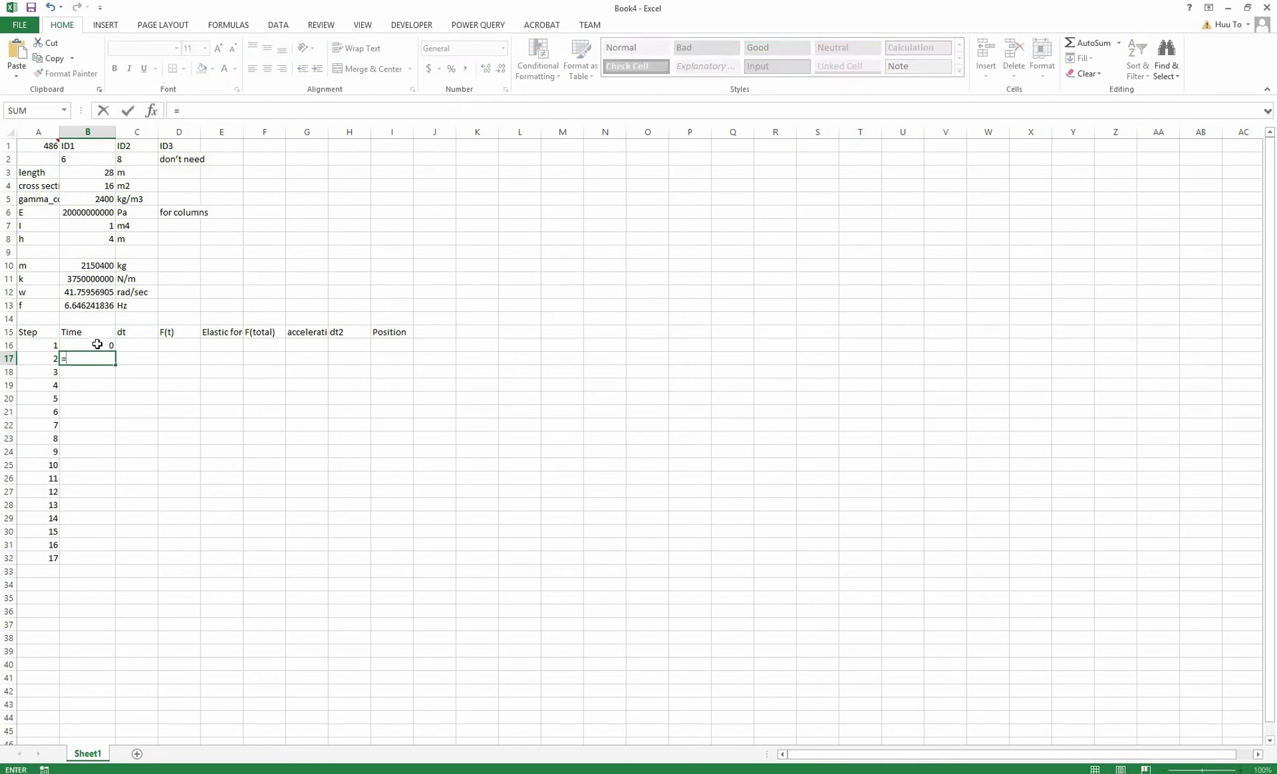
pyautogui.click(97, 344)
pyautogui.write('+')
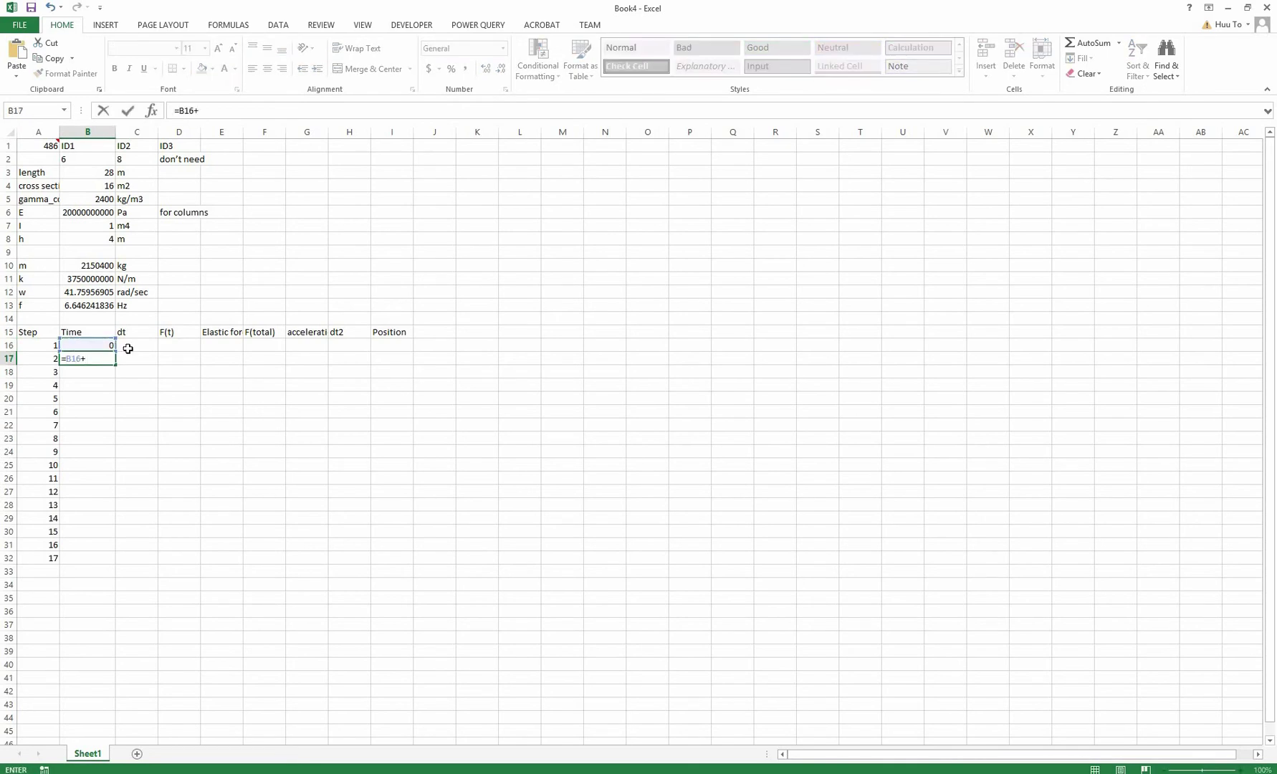
pyautogui.click(128, 348)
pyautogui.press('Return')
pyautogui.click(105, 357)
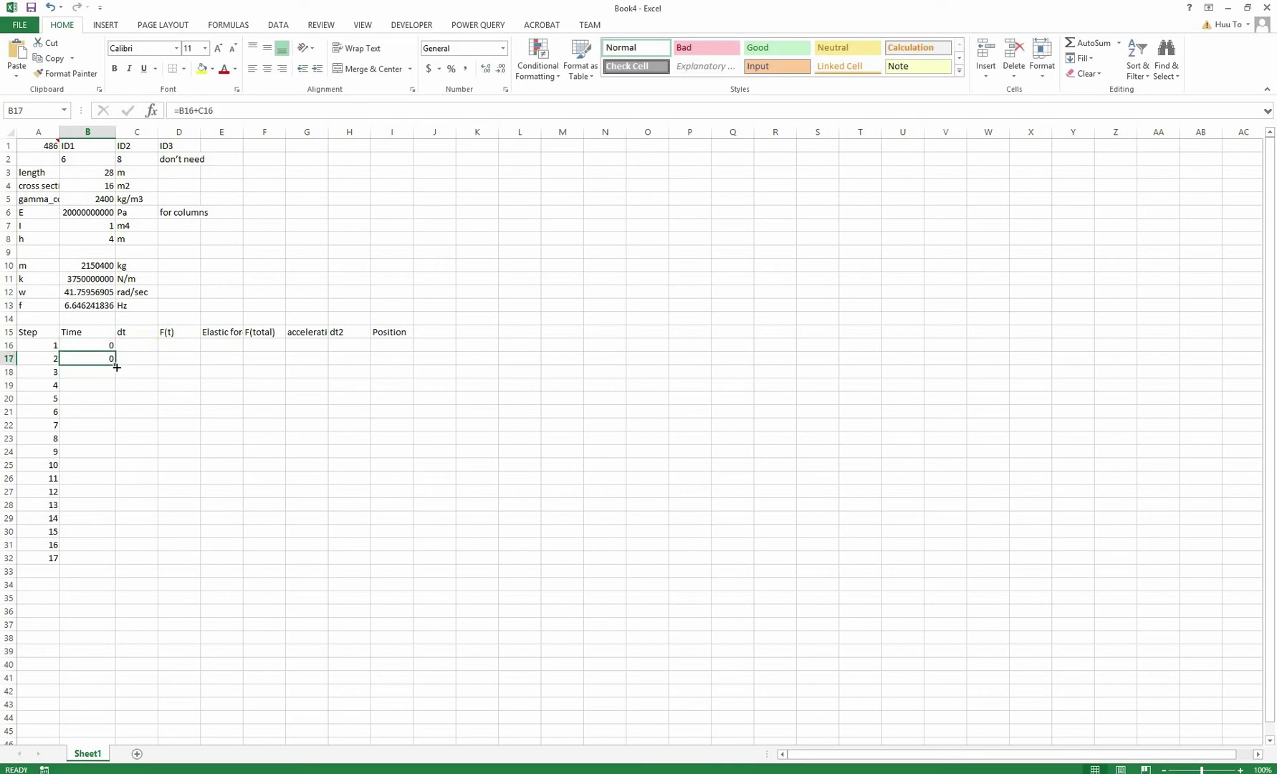
pyautogui.moveTo(116, 364); pyautogui.dragTo(105, 563)
# Enter a dt of 0.02 in C16 and copy it down to C32.
pyautogui.click(141, 350)
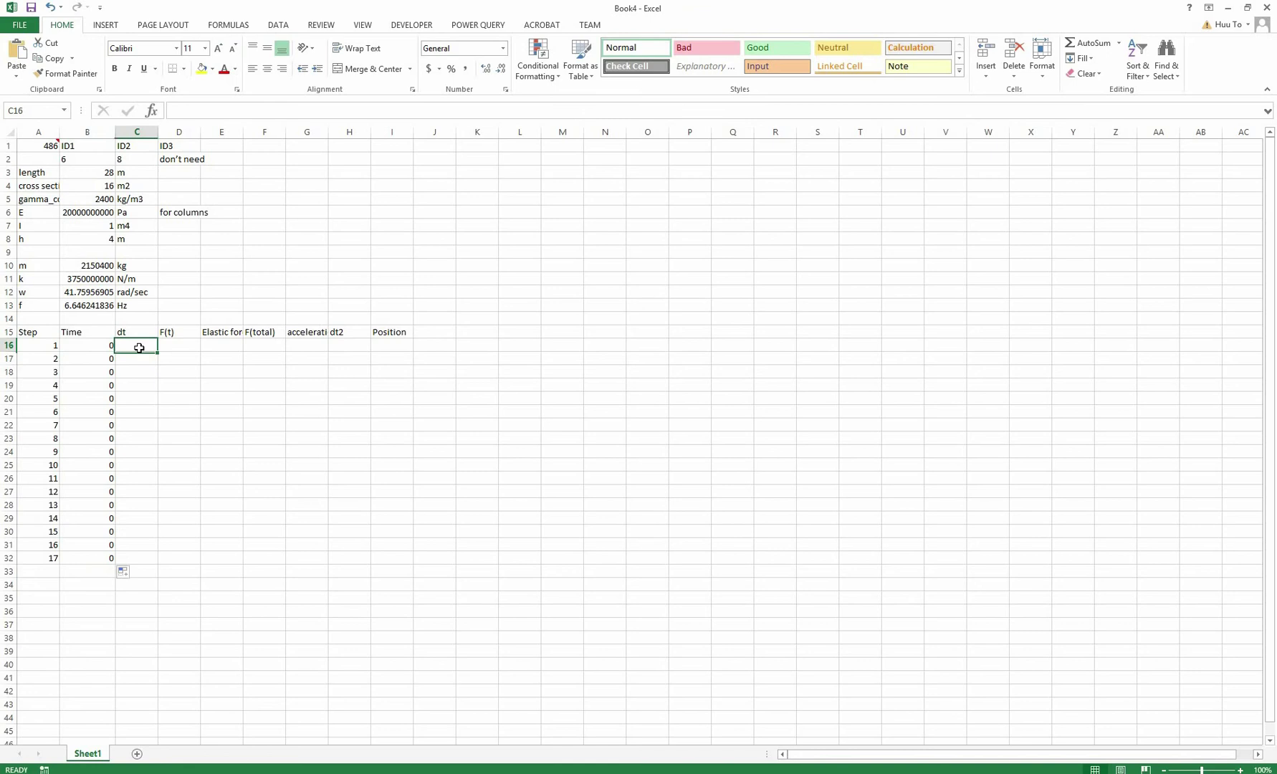
pyautogui.write('0.')
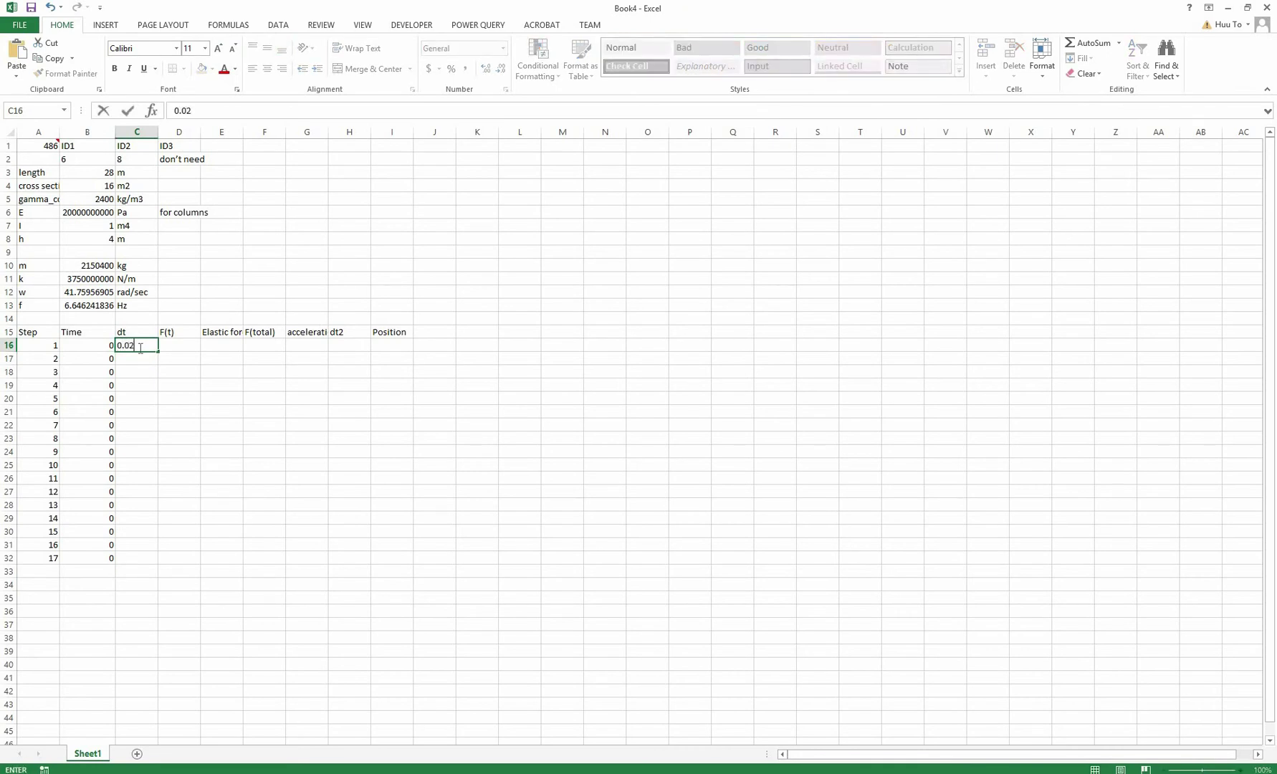
pyautogui.write('02')
pyautogui.press('Return')
pyautogui.click(155, 349)
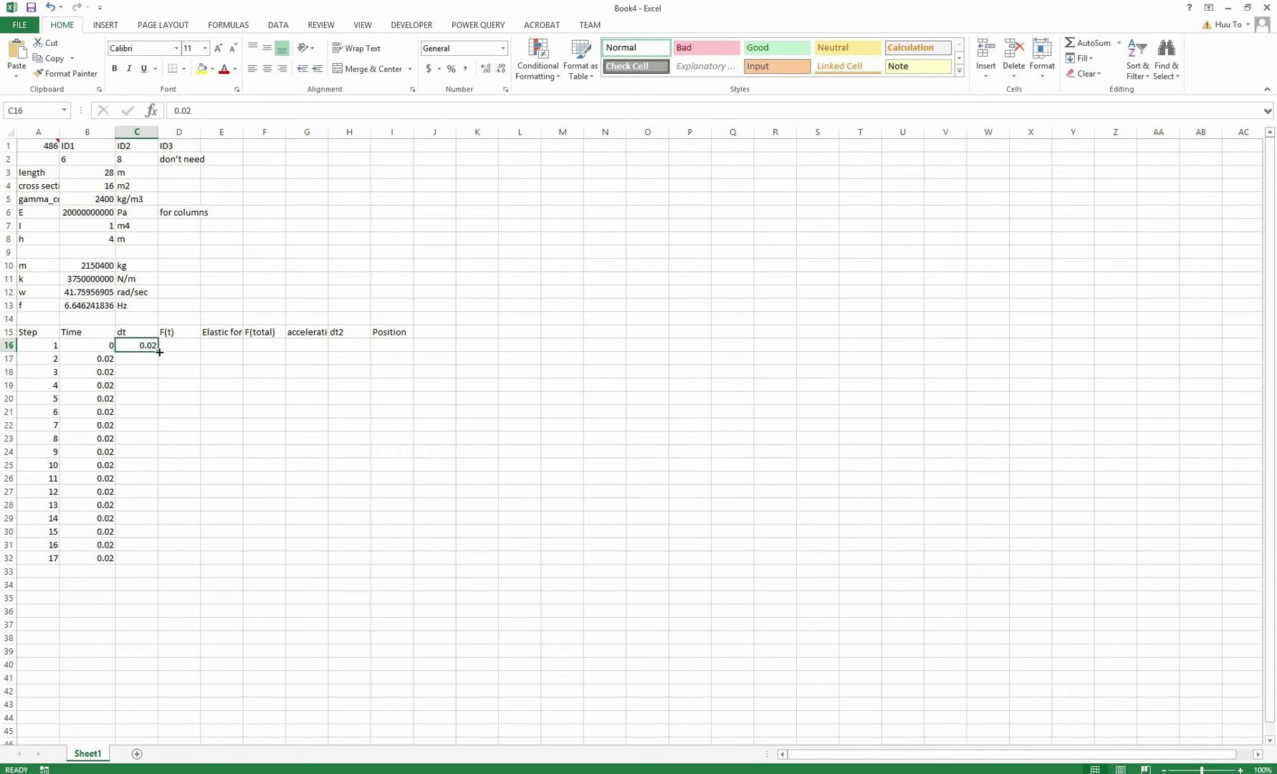
pyautogui.moveTo(159, 351); pyautogui.dragTo(159, 565)
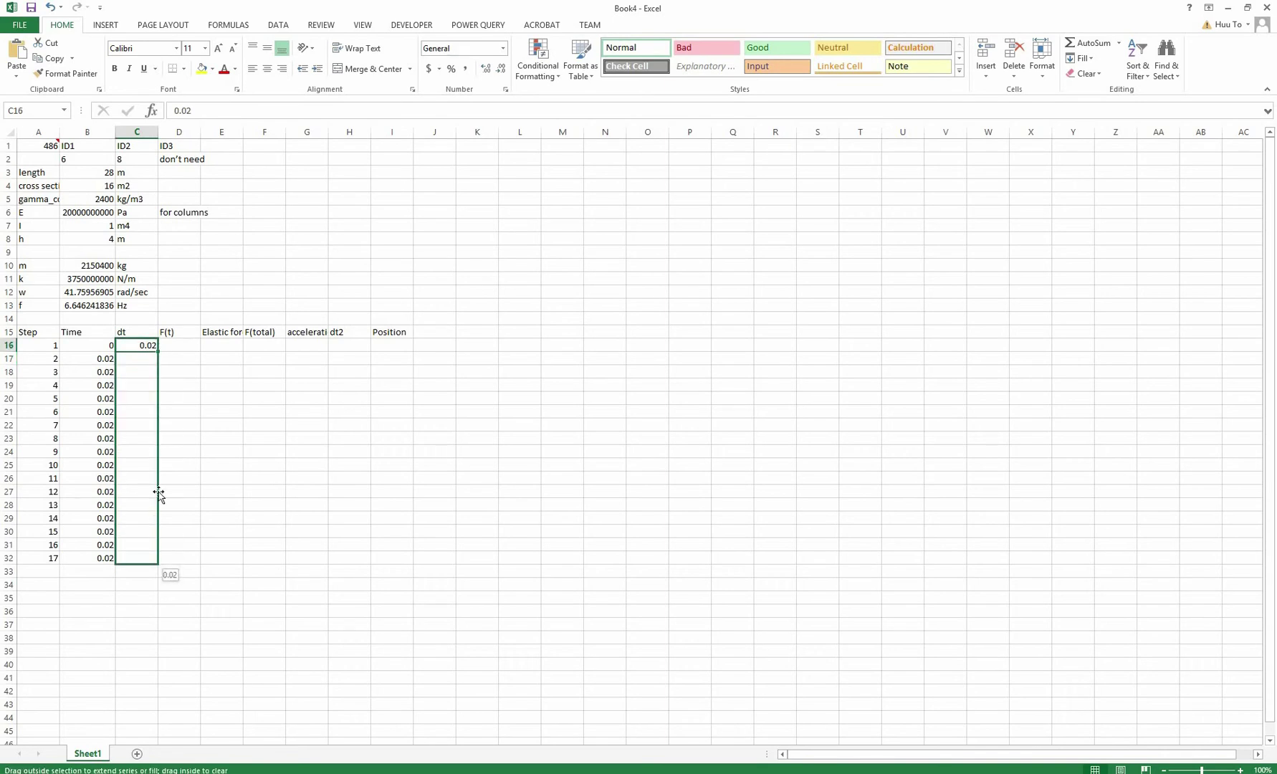
# Enter forces 15000, 18000, 21000 and 24000 for steps 1–4, fixing the typos.
pyautogui.click(179, 349)
pyautogui.write('1500')
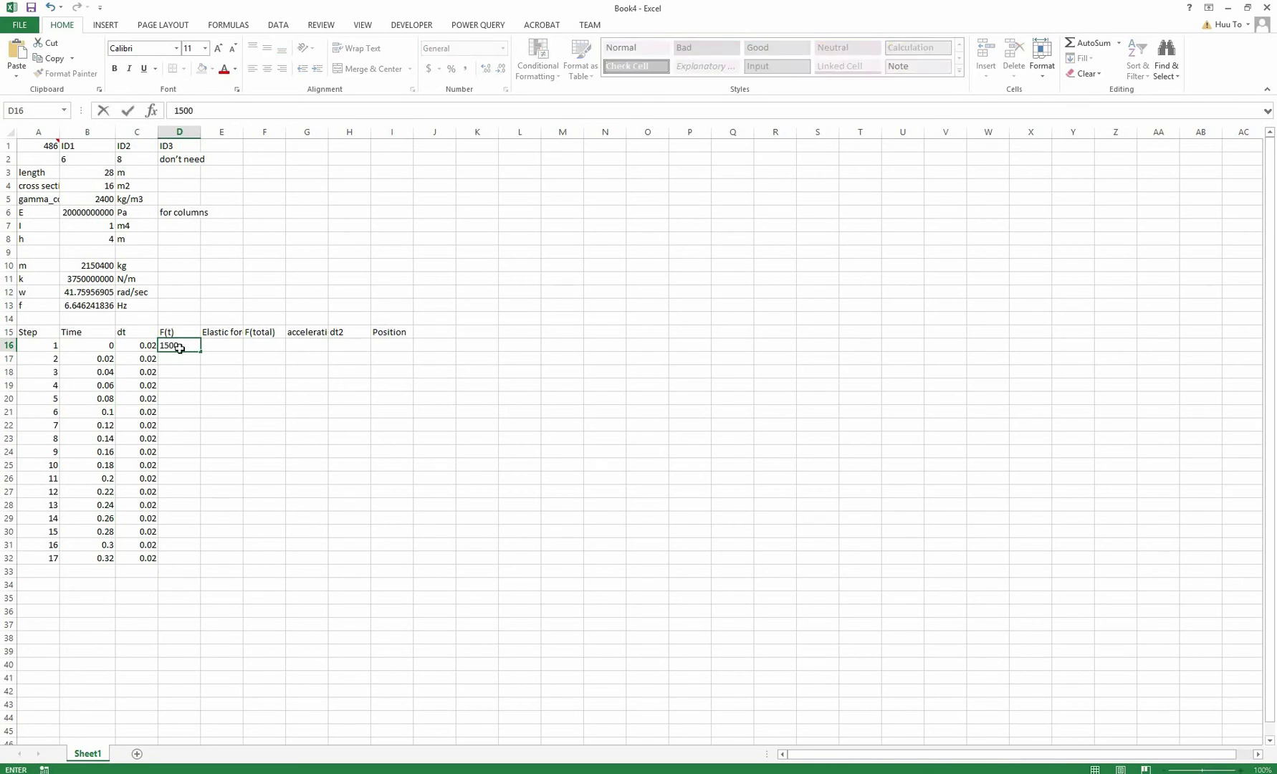
pyautogui.press('Return')
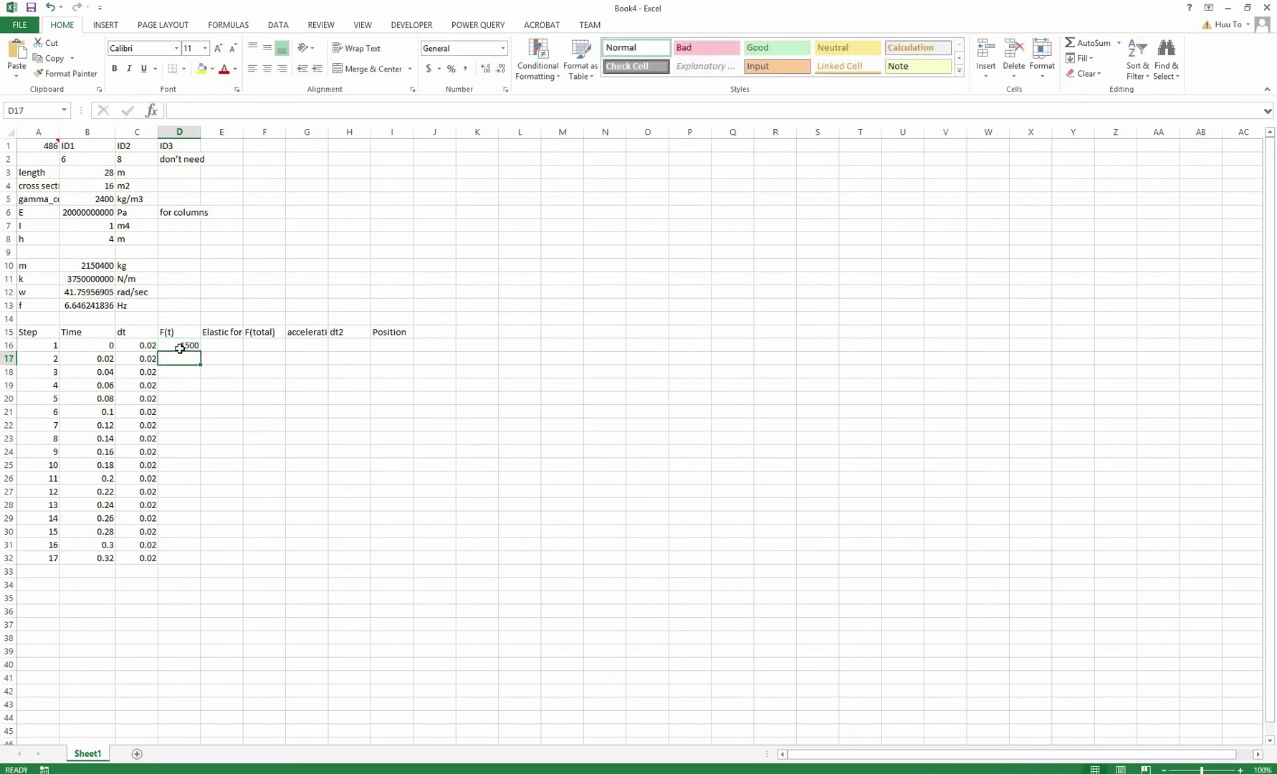
pyautogui.doubleClick(181, 347)
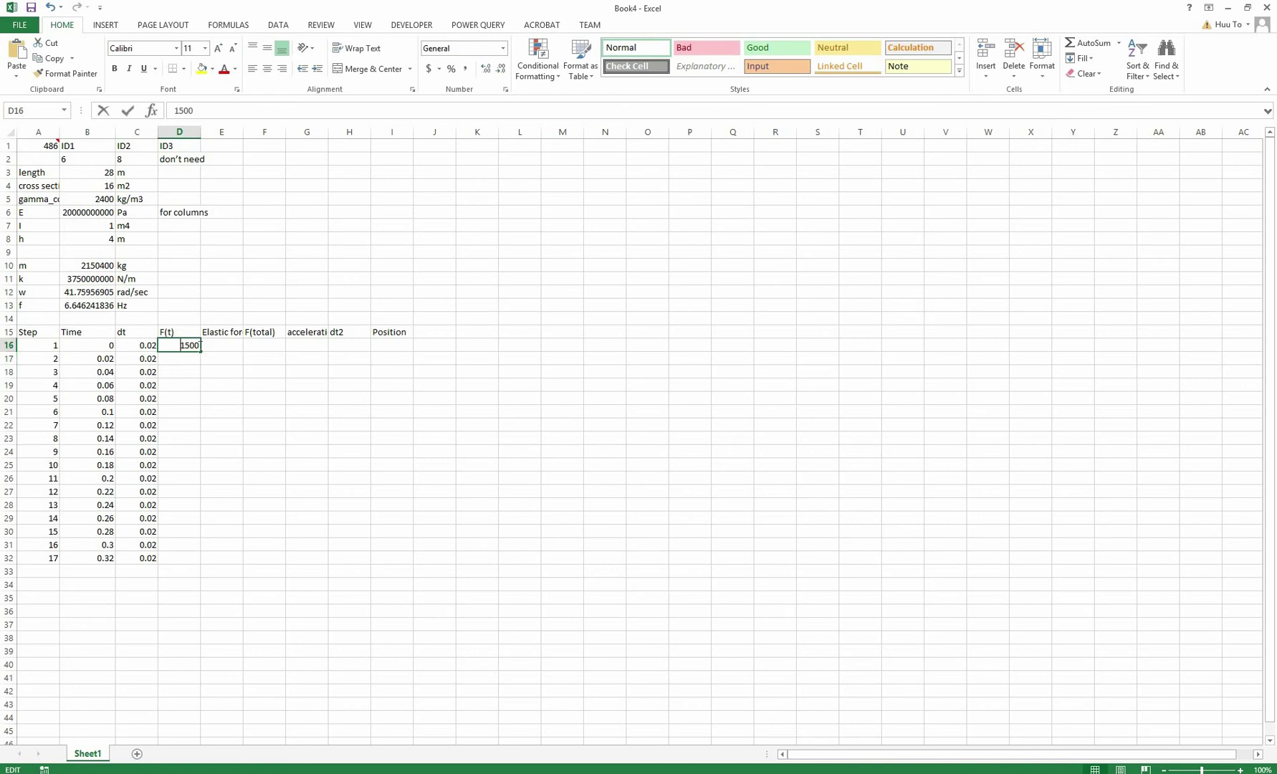
pyautogui.press('Return')
pyautogui.write('18000')
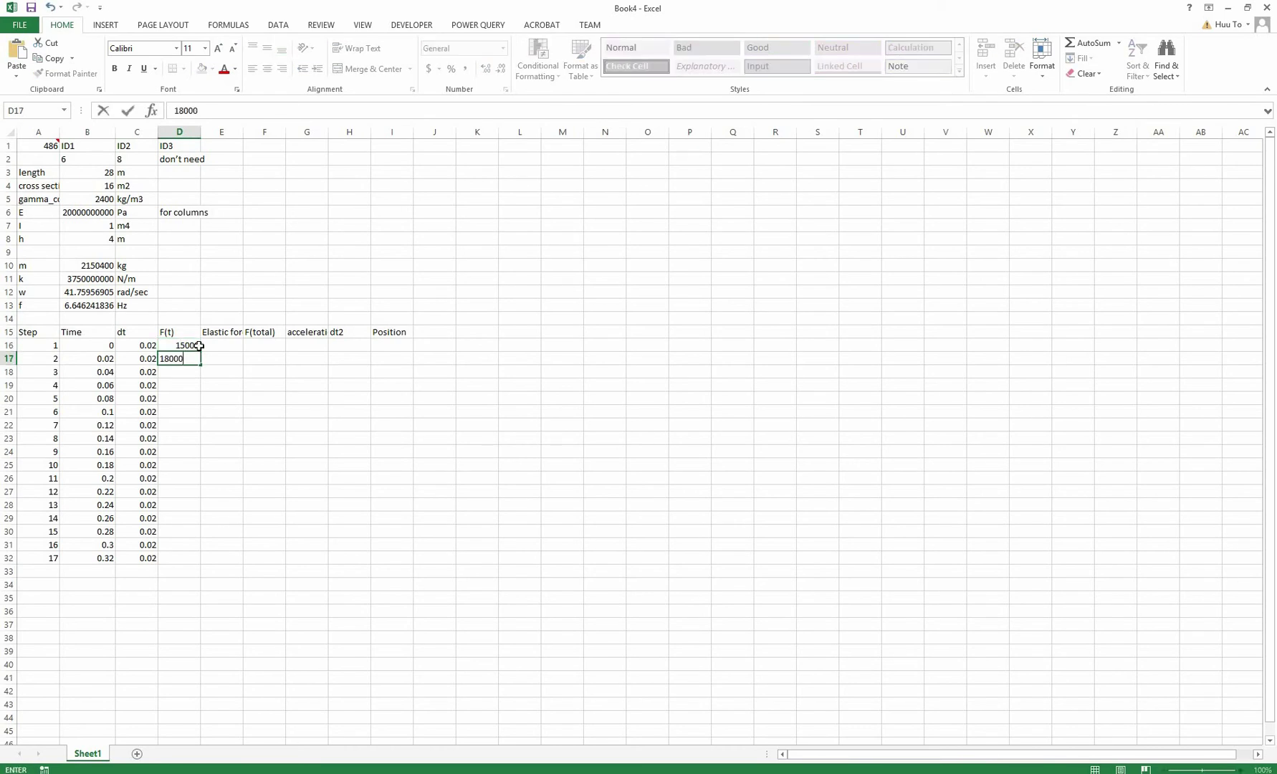
pyautogui.press('Return')
pyautogui.write('21000')
pyautogui.press('Return')
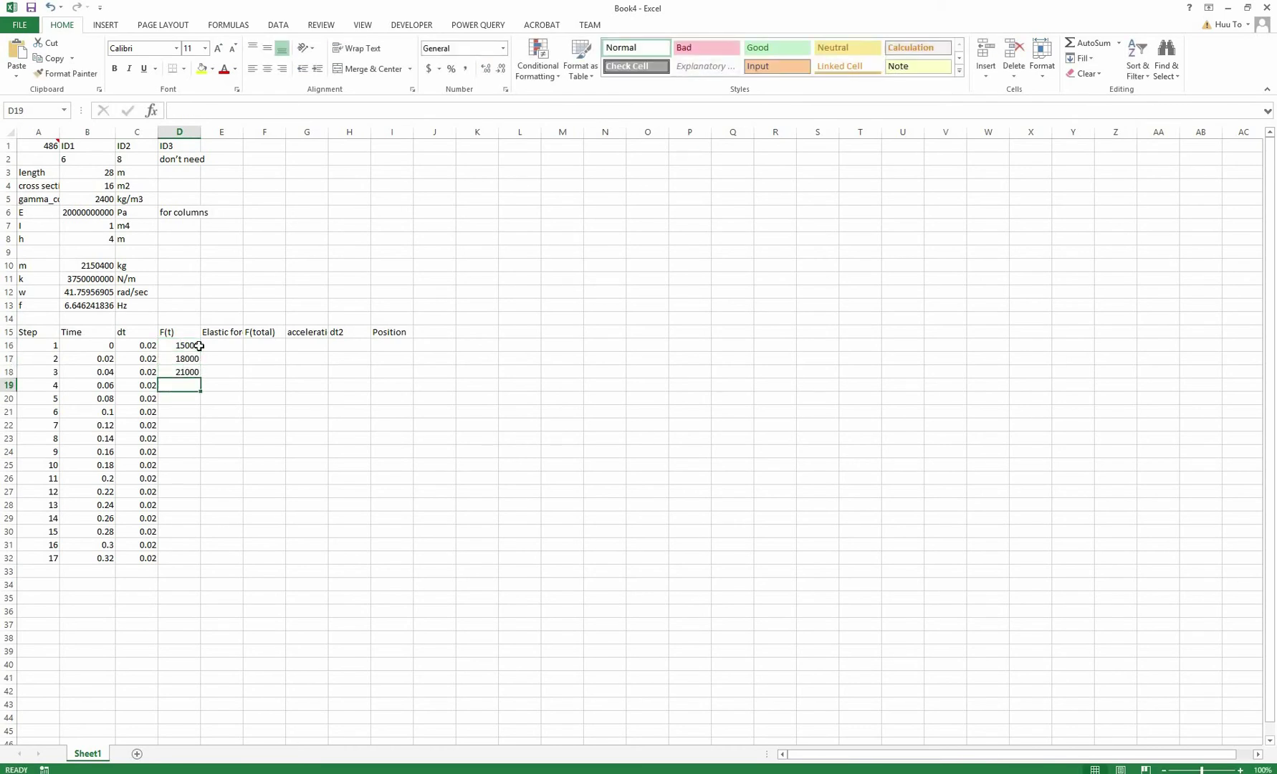
pyautogui.write('34000')
pyautogui.press('Return')
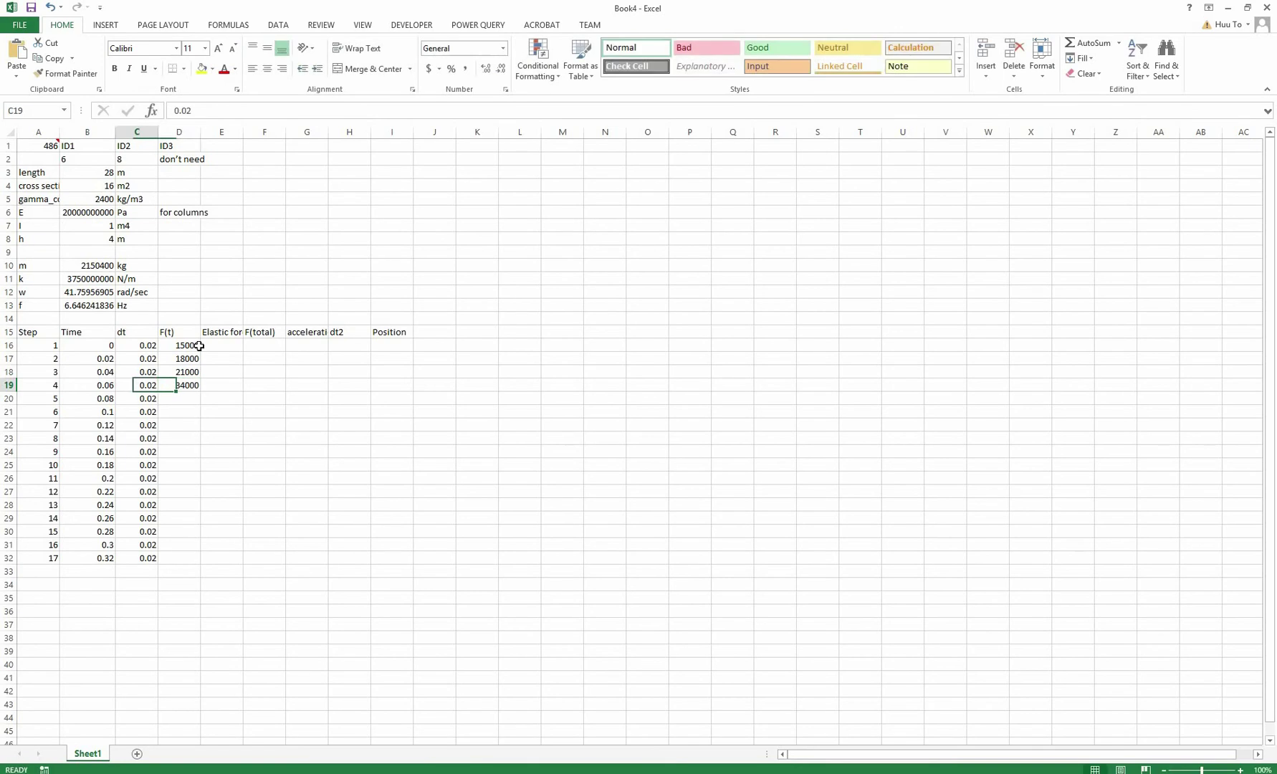
pyautogui.press('Up')
pyautogui.write('24000')
pyautogui.press('Return')
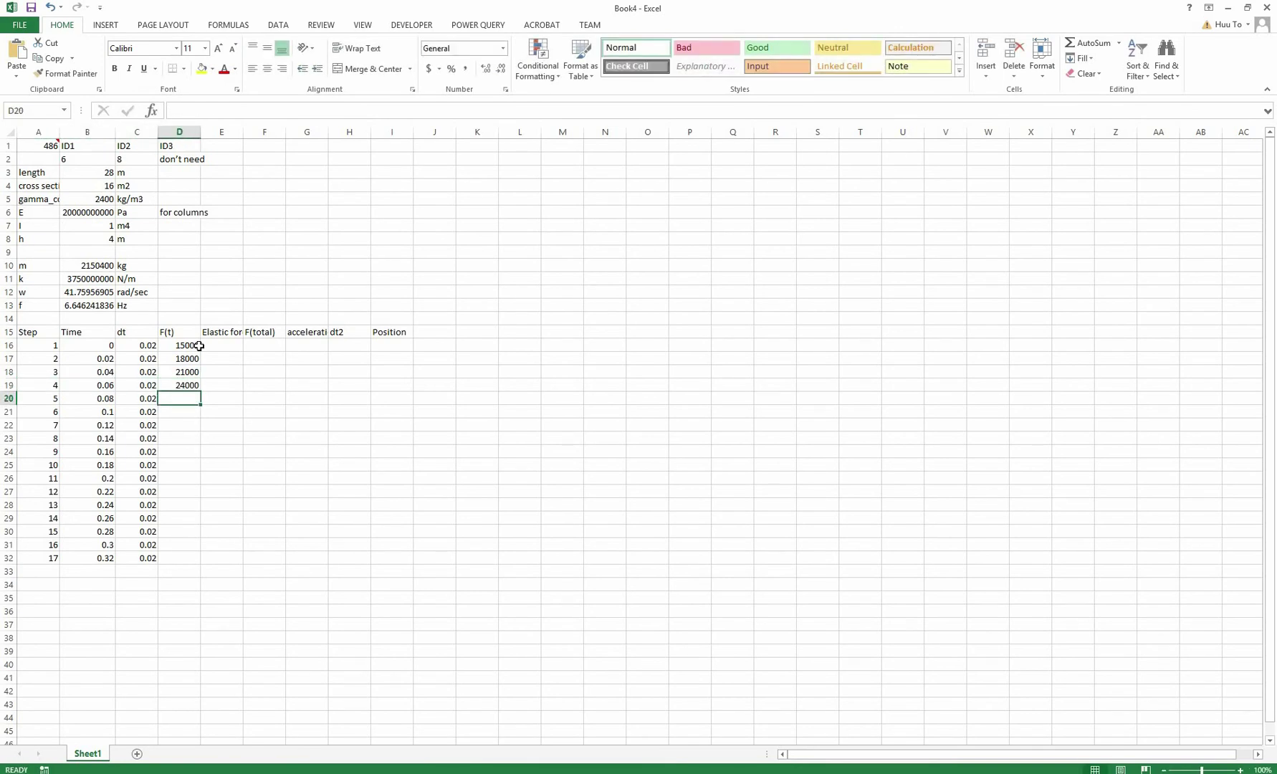
# Enter 27000, 30000, 22500 and 15000 for steps 5–8, then copy 15000 down to step 17.
pyautogui.write('270000')
pyautogui.press('BackSpace')
pyautogui.press('Return')
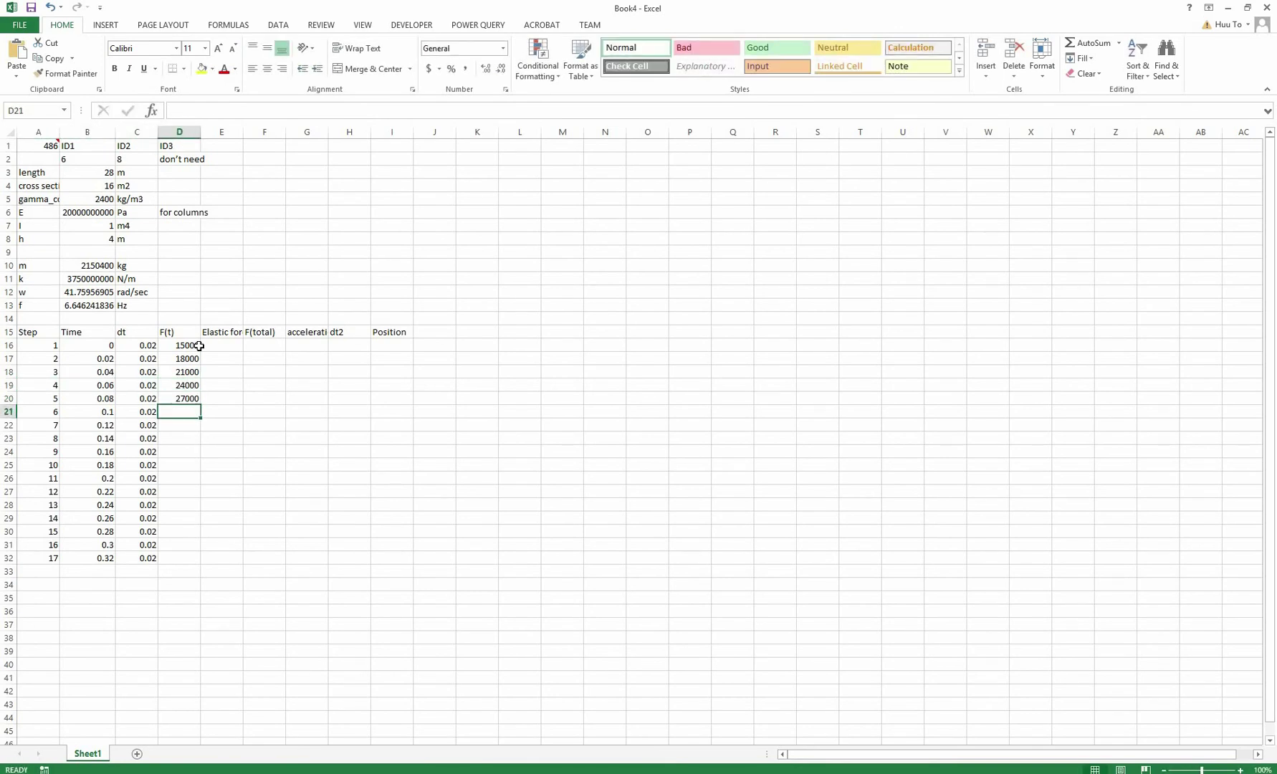
pyautogui.write('30000')
pyautogui.press('Return')
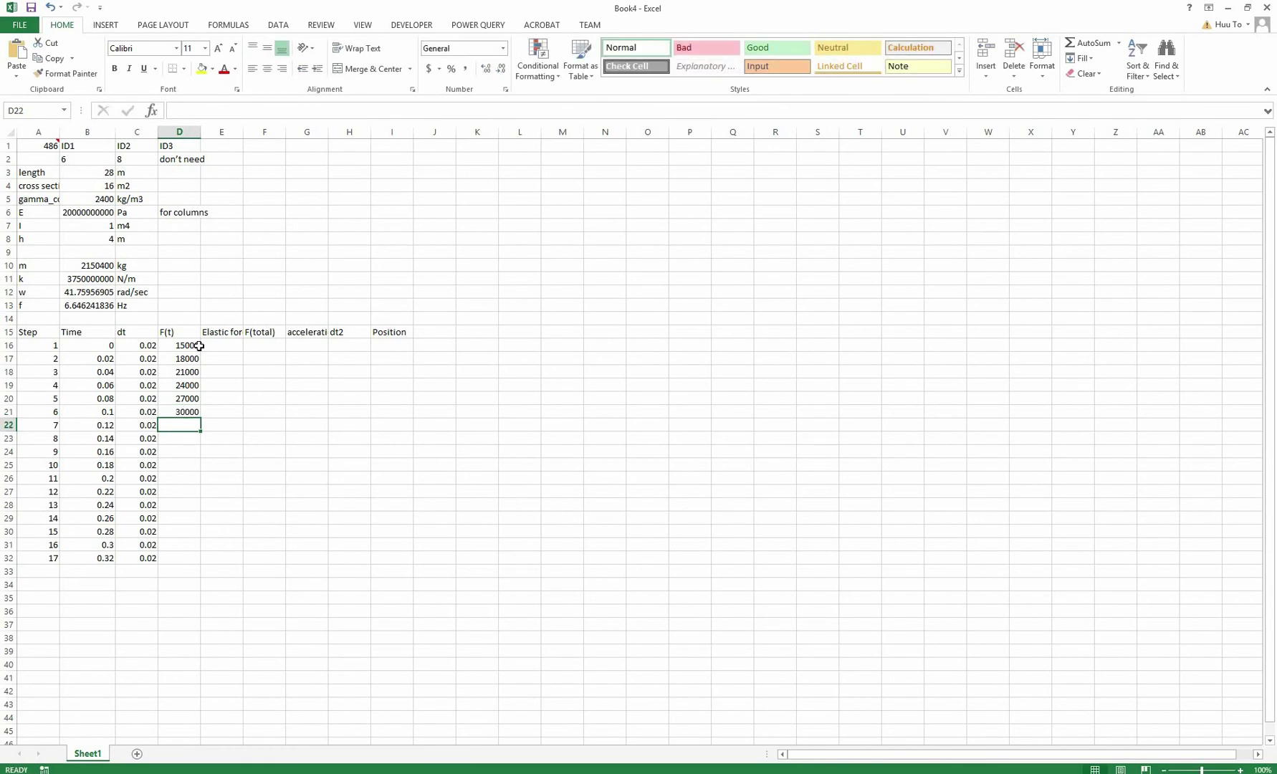
pyautogui.write('22500')
pyautogui.press('Return')
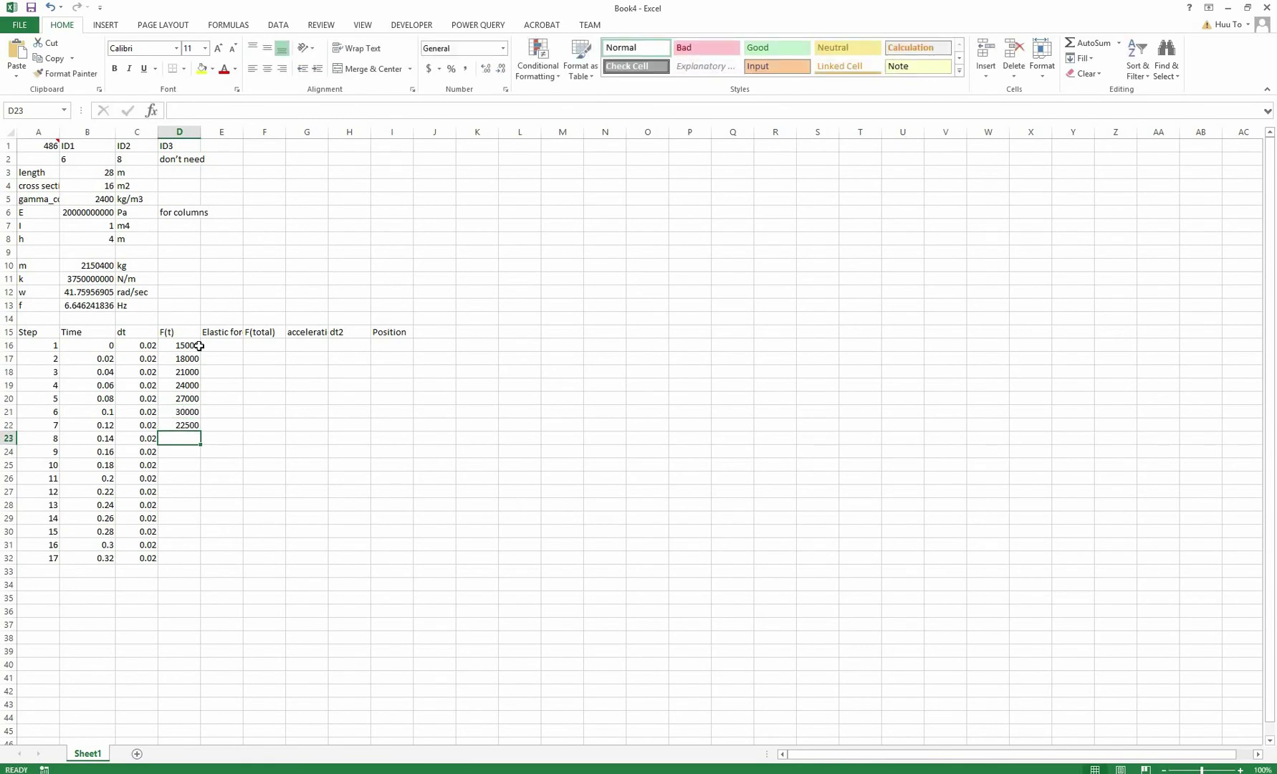
pyautogui.write('15000')
pyautogui.hotkey('ctrl', 'Return')
pyautogui.moveTo(200, 444); pyautogui.dragTo(201, 564)
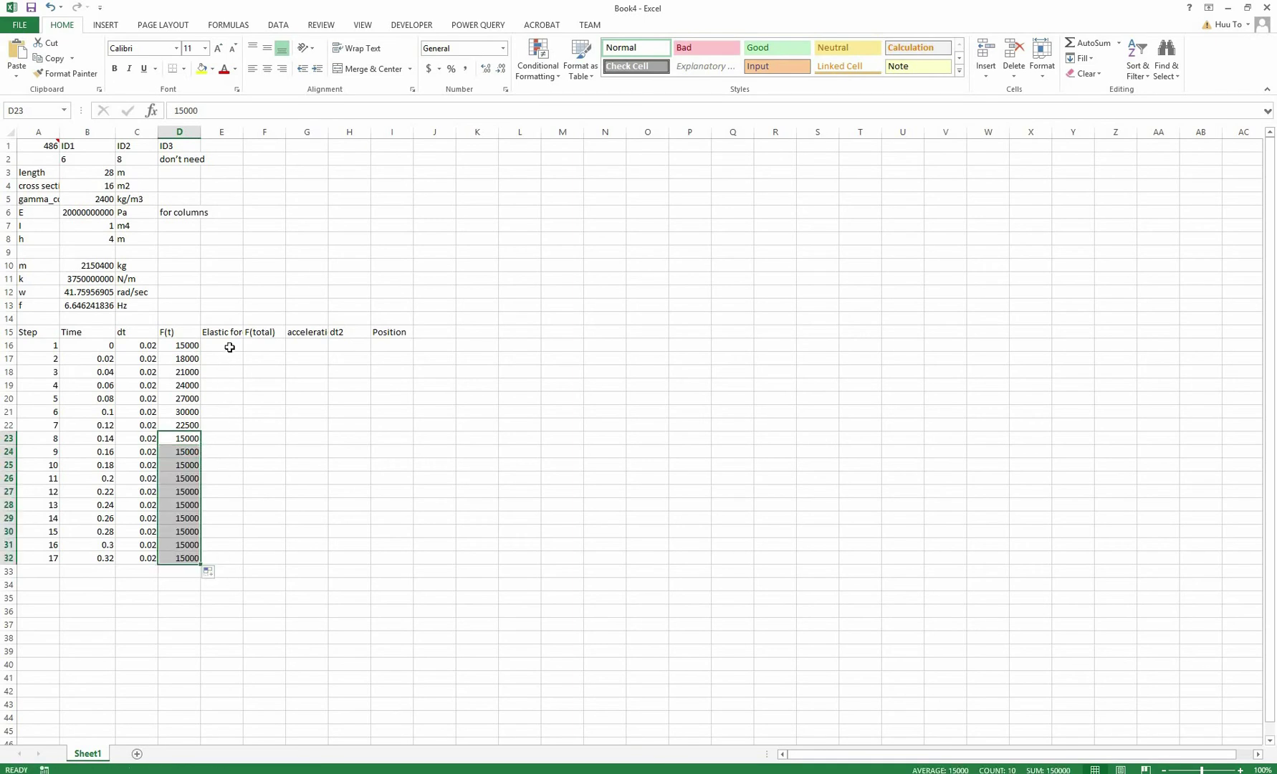
pyautogui.click(229, 347)
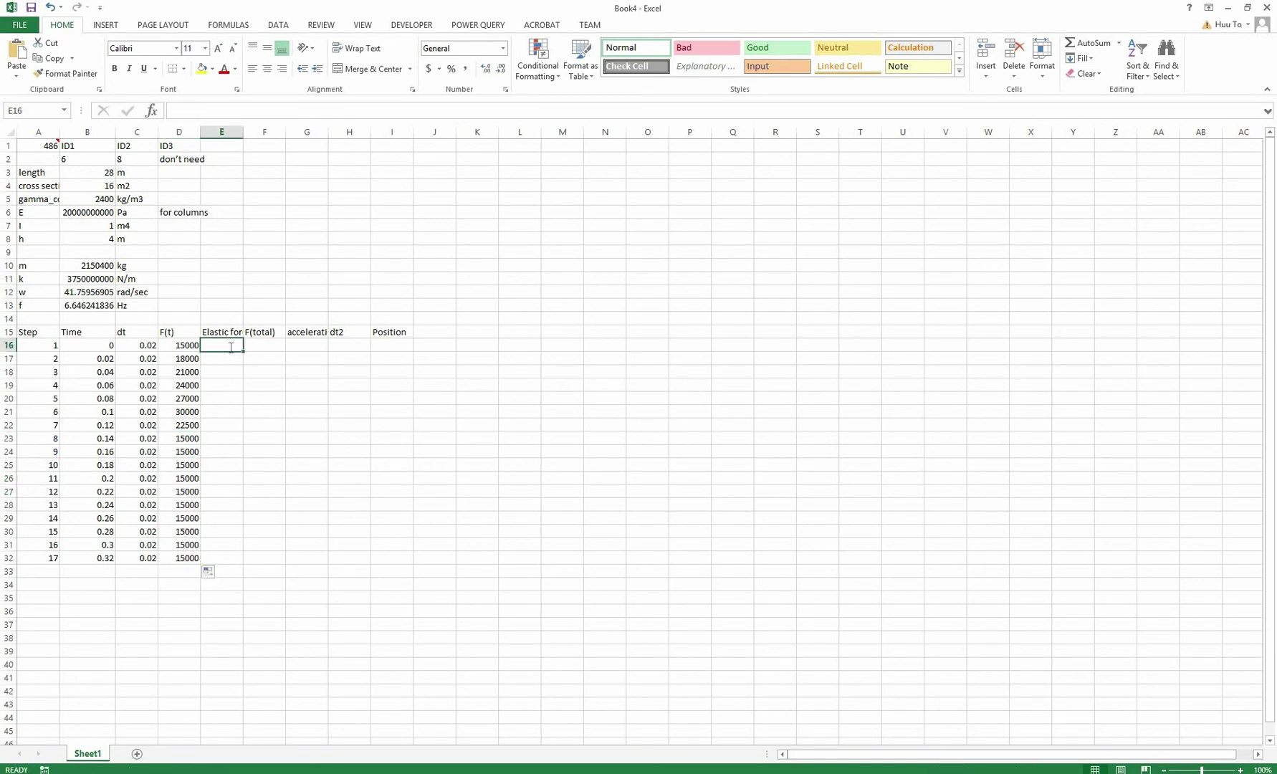
# Enter the elastic force formula =-I16*B$11 in E16.
pyautogui.write('=-')
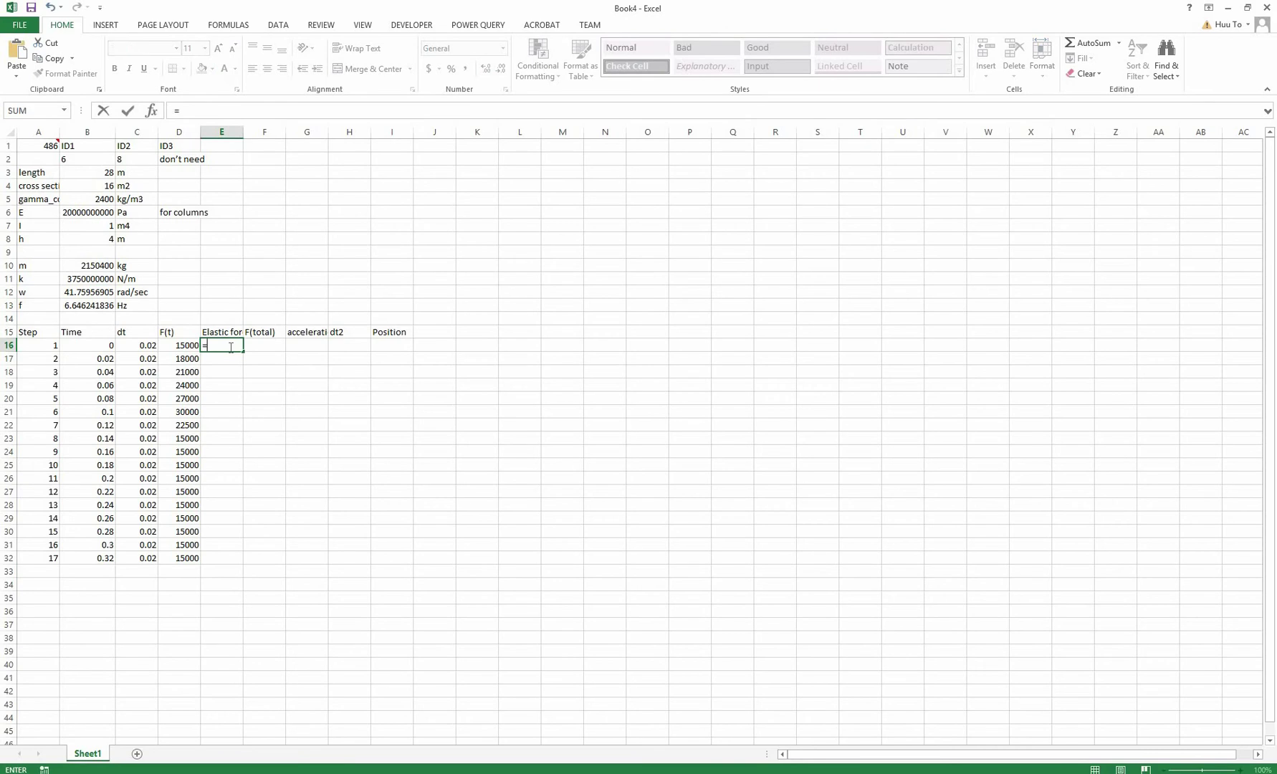
pyautogui.click(389, 346)
pyautogui.write('*')
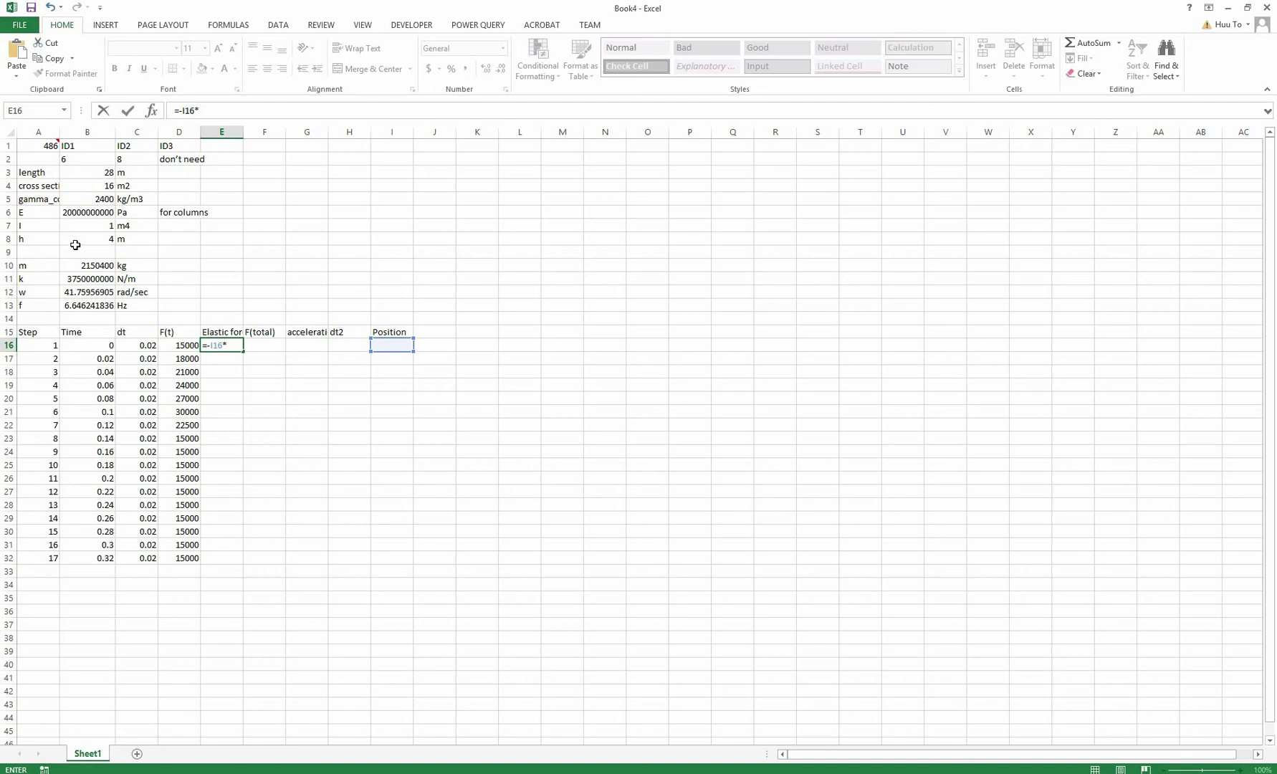
pyautogui.click(83, 278)
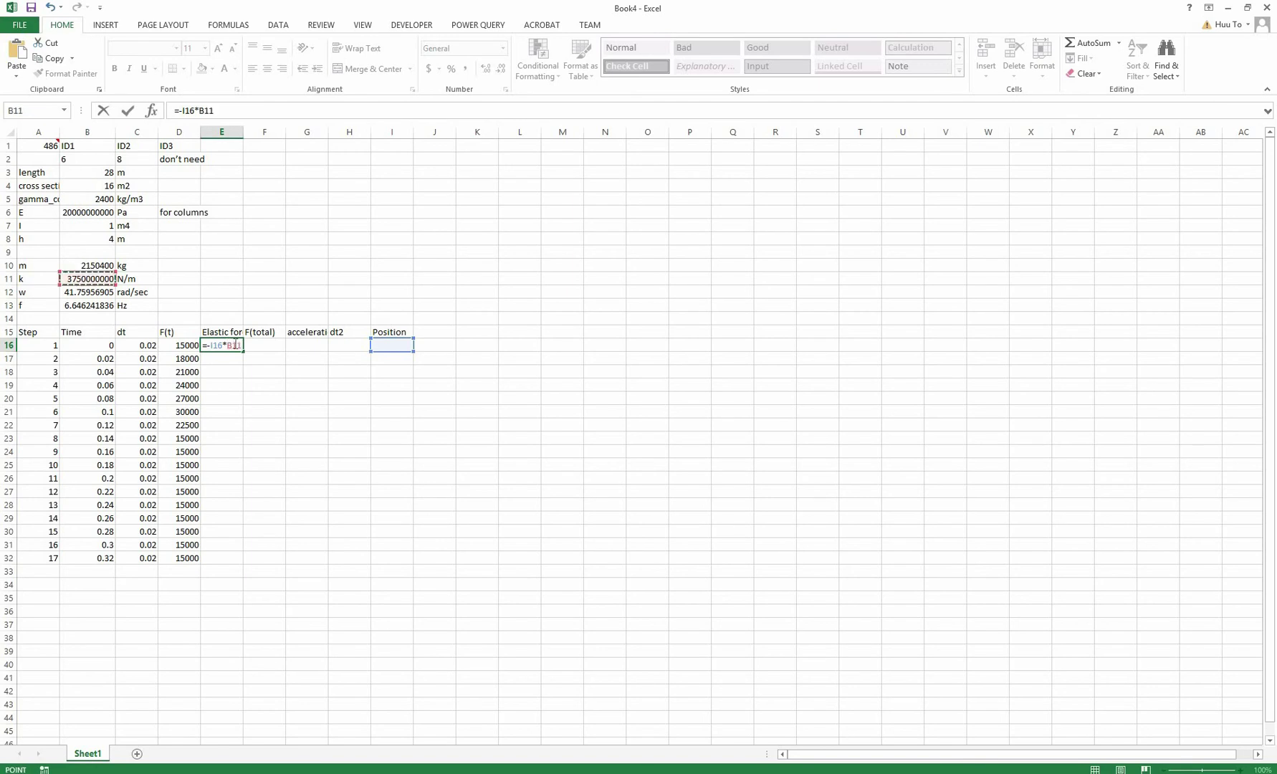
pyautogui.press('F2')
pyautogui.press('Return')
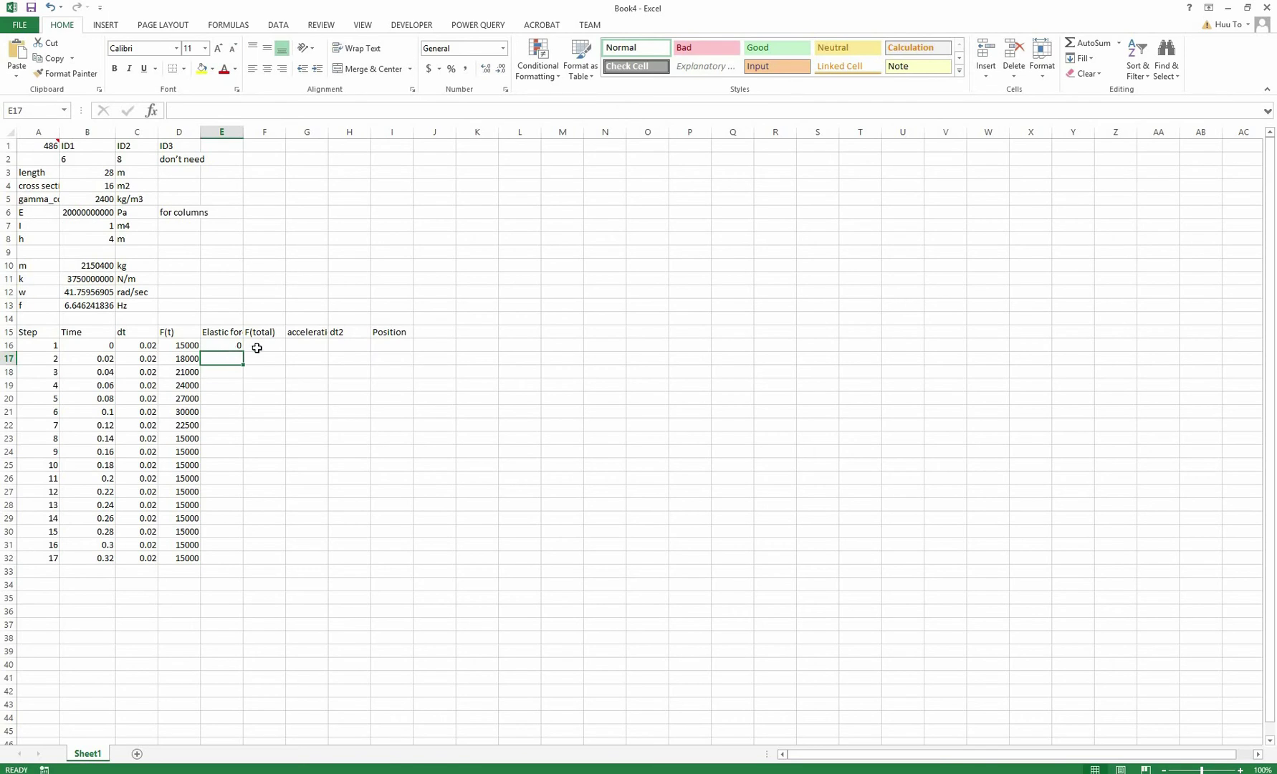
# Enter the total force formula =D16+E16 in F16.
pyautogui.click(258, 346)
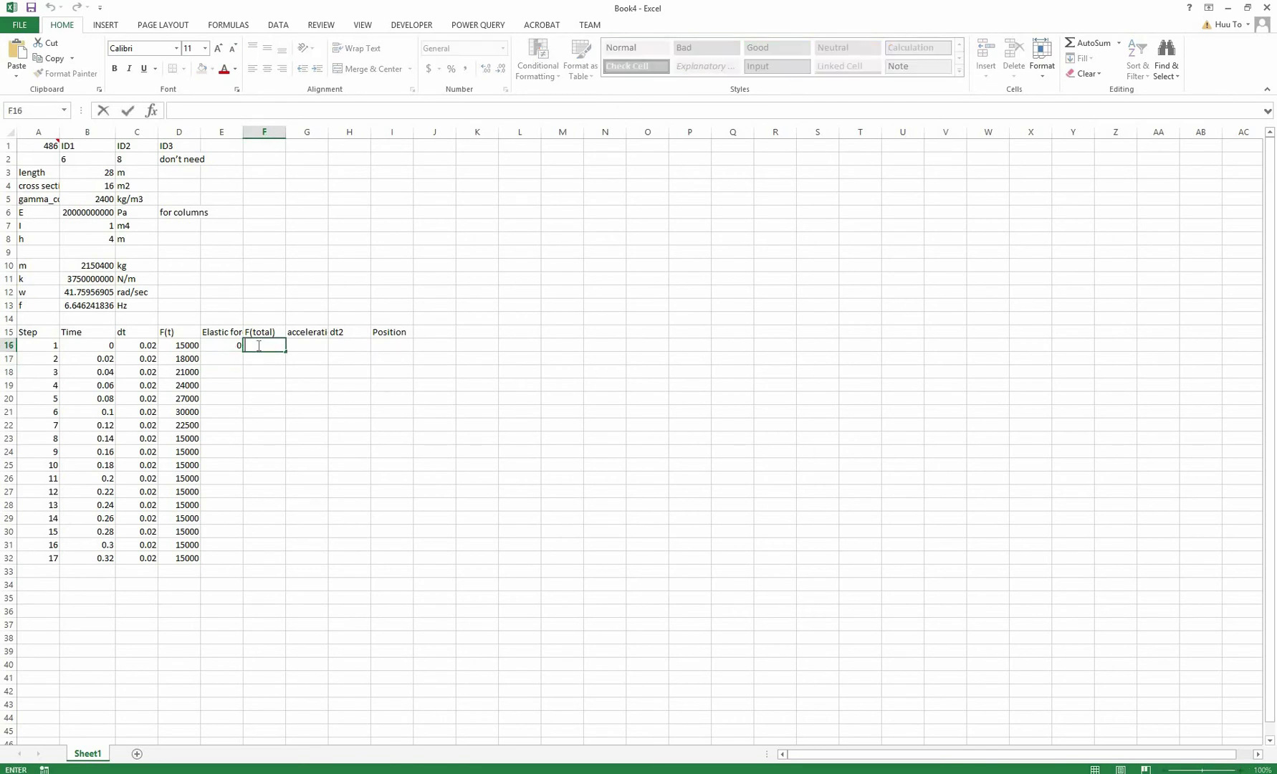
pyautogui.write('=')
pyautogui.click(179, 346)
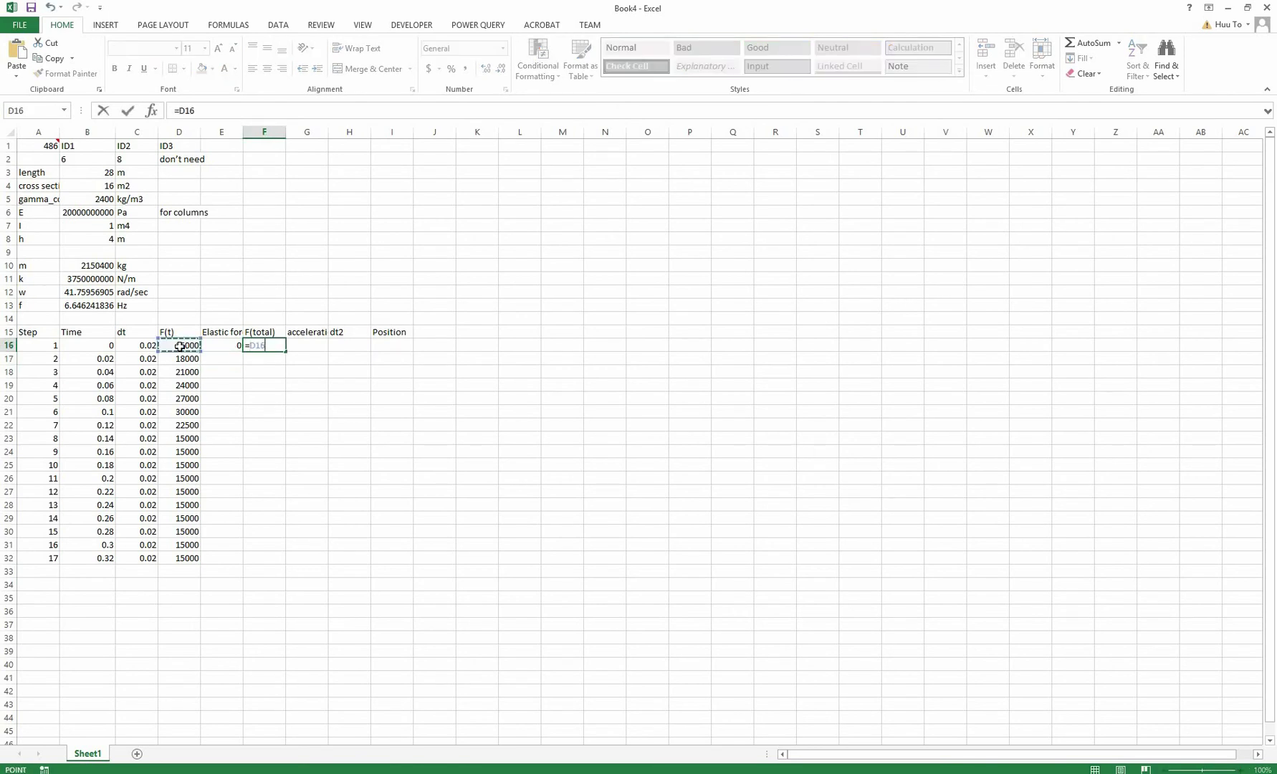
pyautogui.write('+')
pyautogui.click(218, 346)
pyautogui.press('Return')
# Enter the acceleration formula =F16/B$10 in G16 with the mass locked.
pyautogui.doubleClick(307, 345)
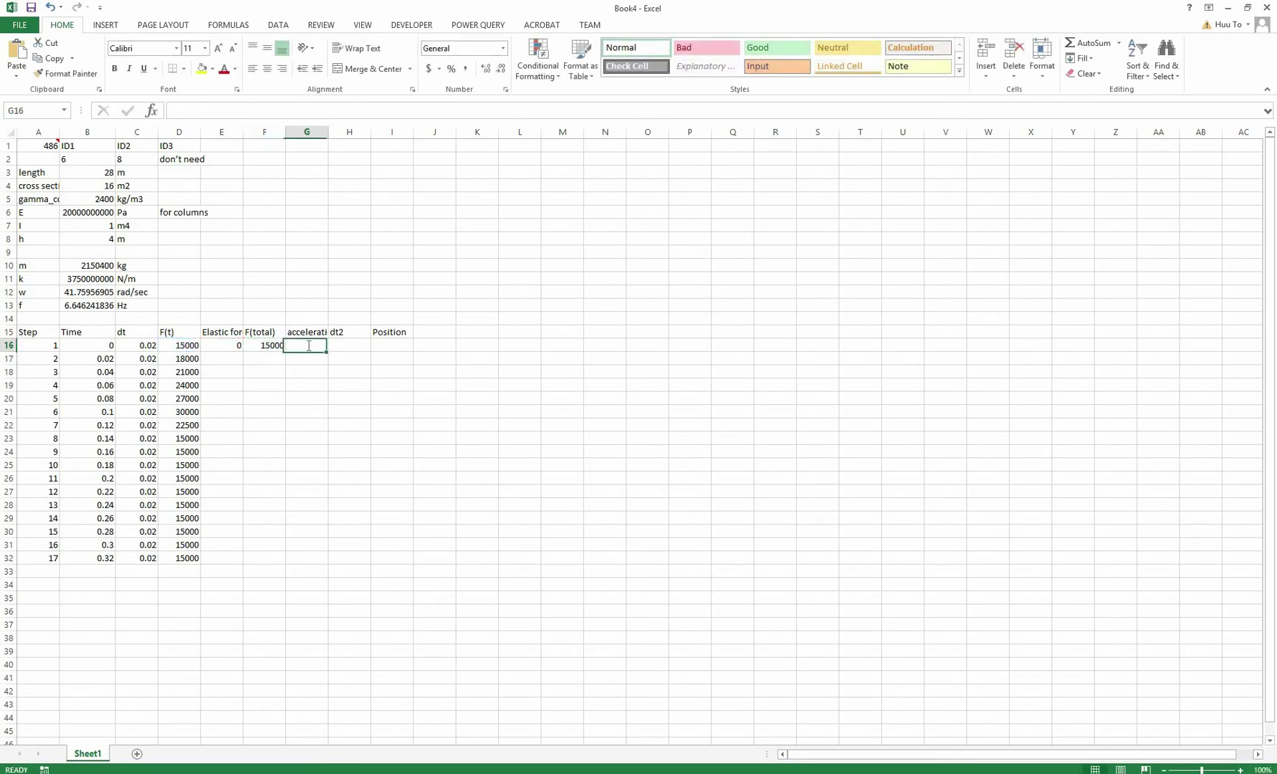
pyautogui.write('=')
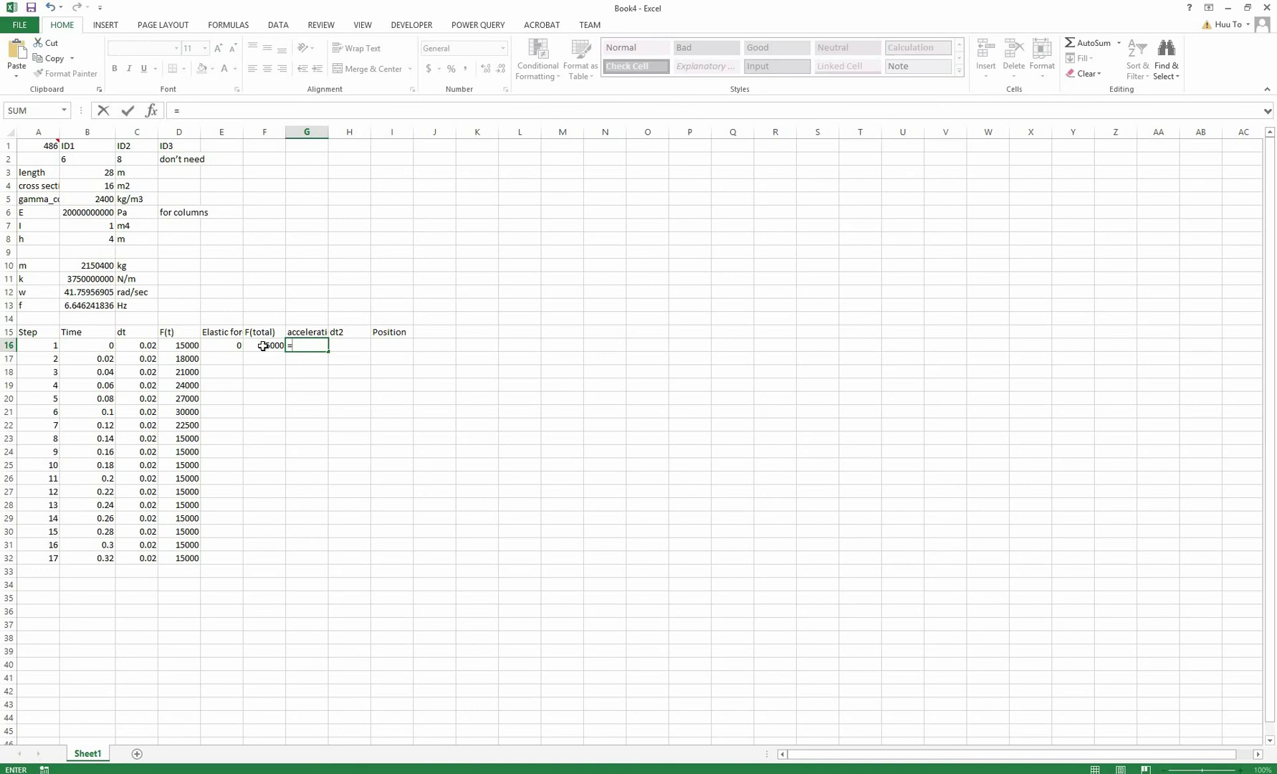
pyautogui.click(263, 346)
pyautogui.write('/')
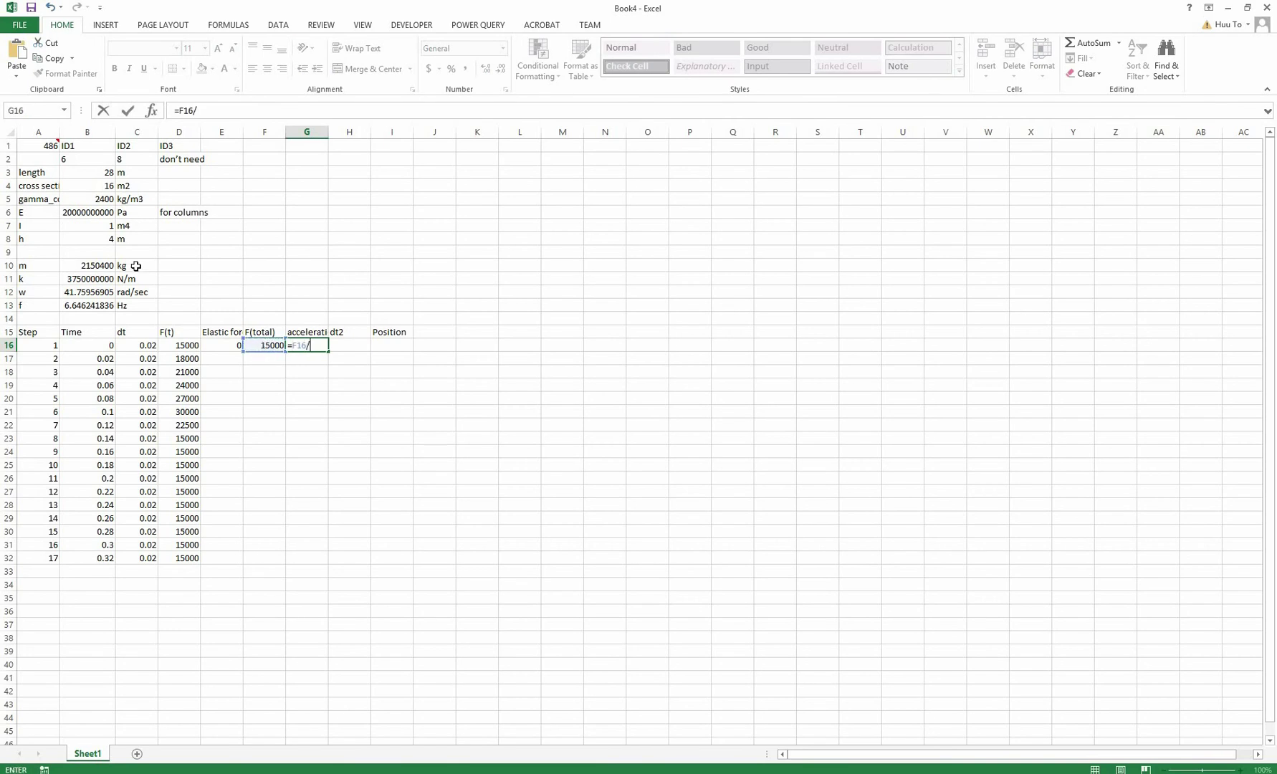
pyautogui.click(99, 265)
pyautogui.click(316, 347)
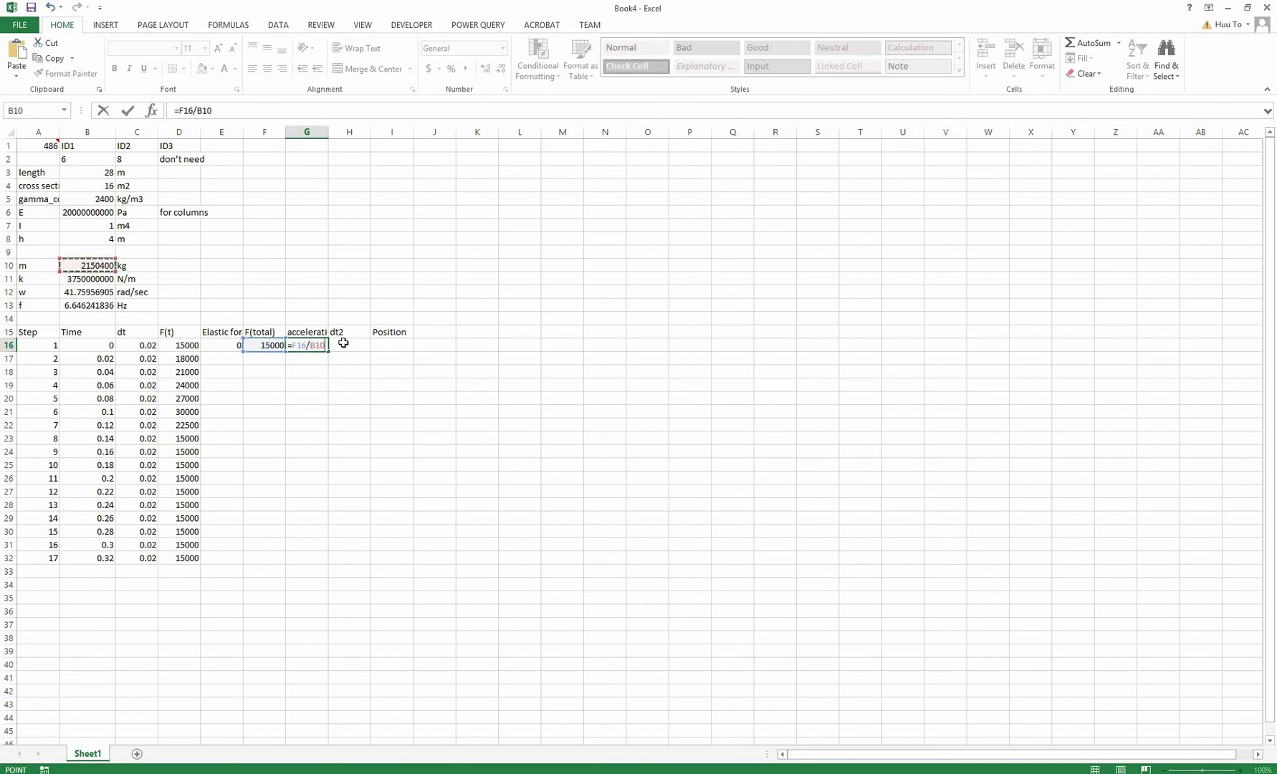
pyautogui.press('Return')
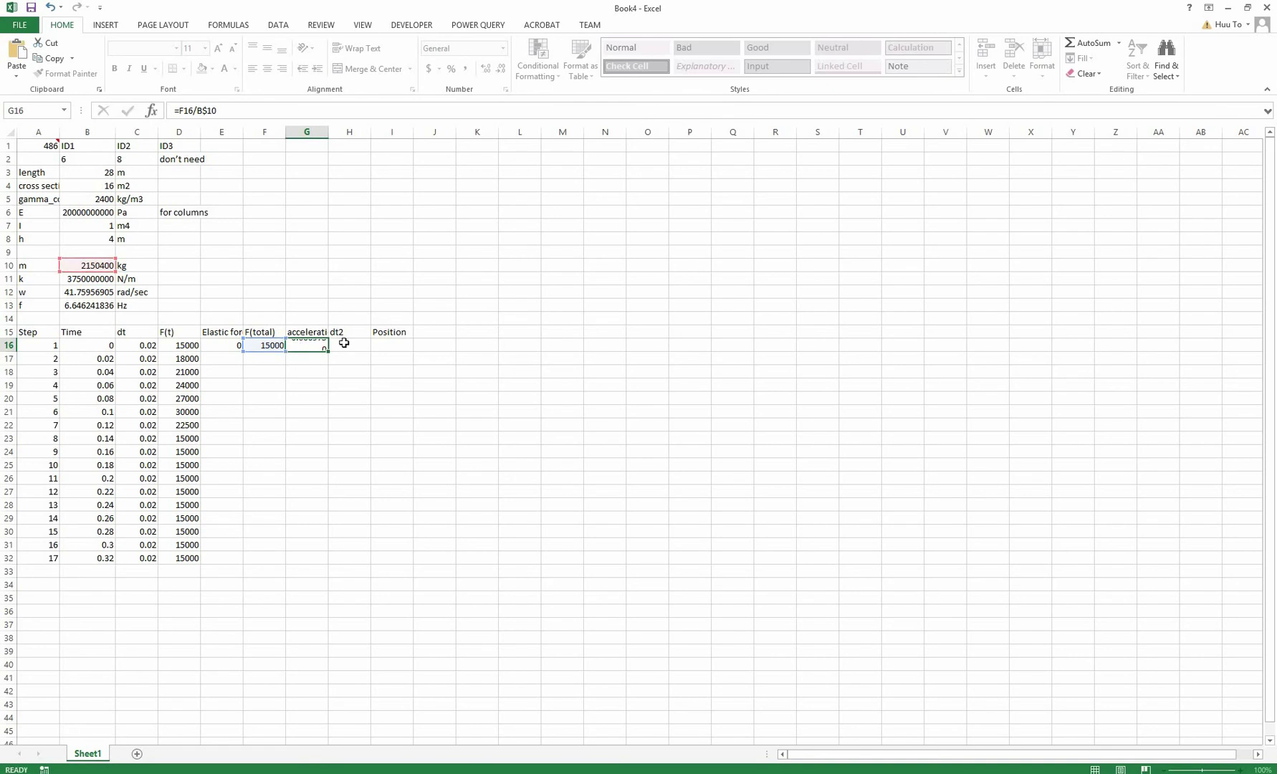
# Enter dt2 as =C16^2 in H16 and copy the row-16 formulas down to row 32.
pyautogui.click(344, 343)
pyautogui.write('=')
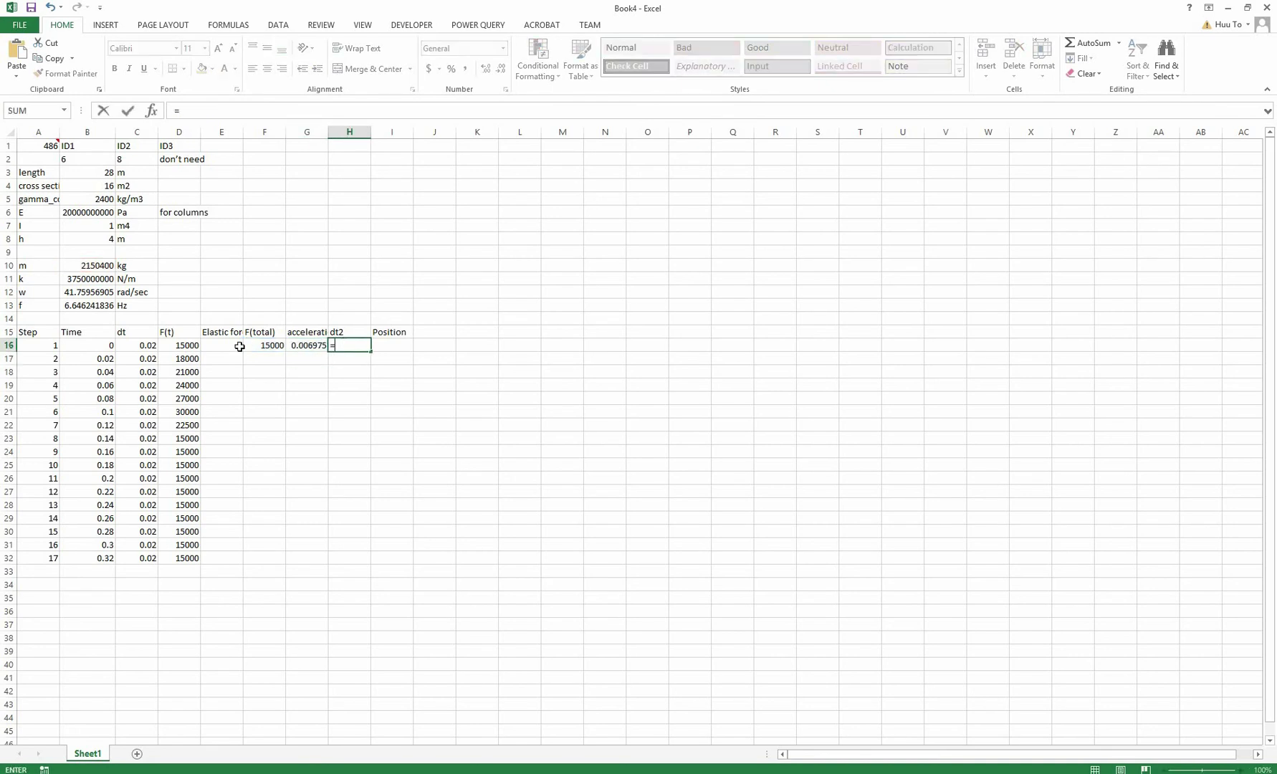
pyautogui.click(146, 348)
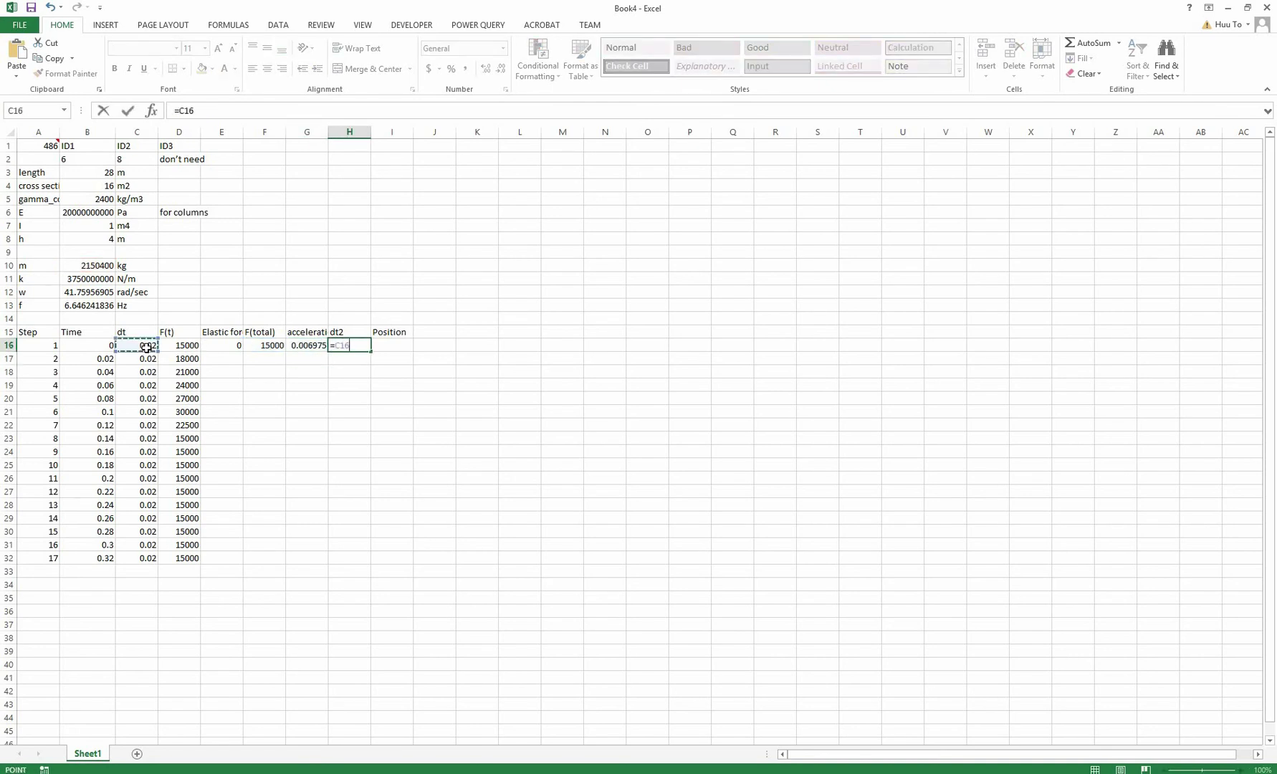
pyautogui.write('^21')
pyautogui.press('Return')
pyautogui.click(343, 345)
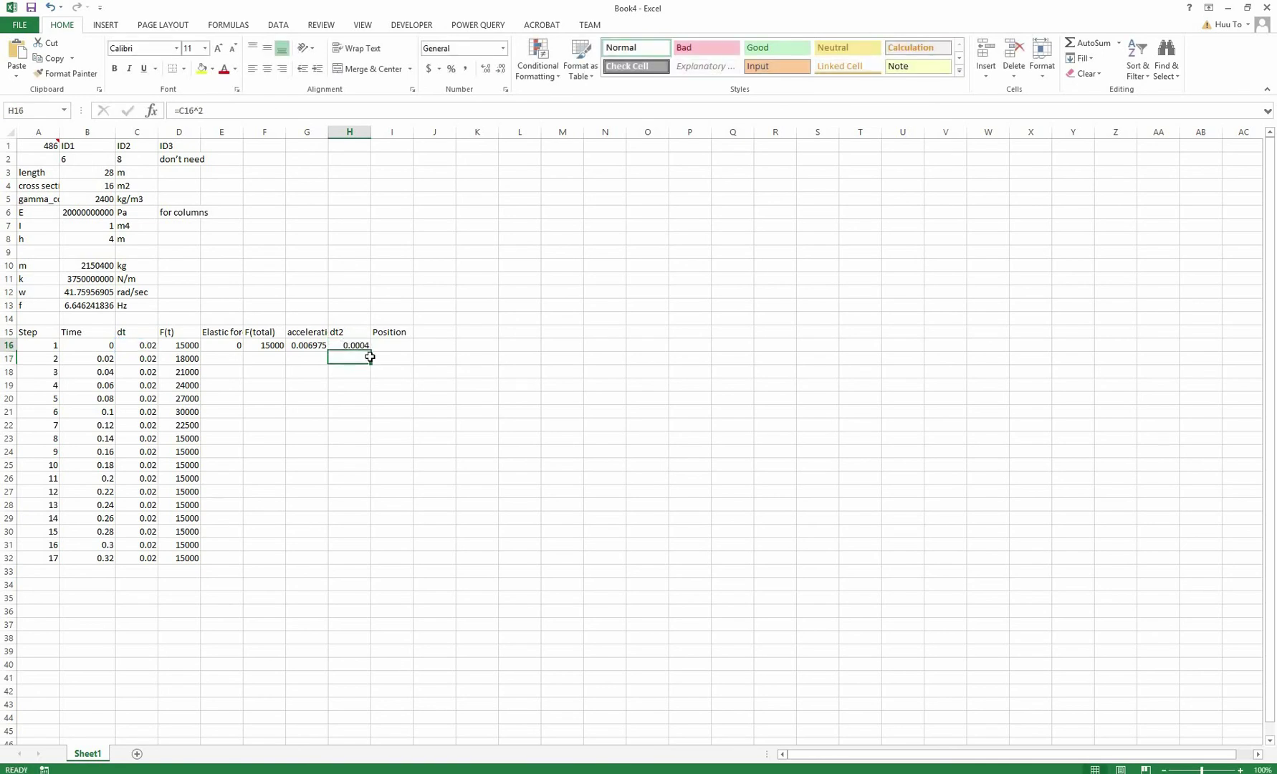
pyautogui.moveTo(369, 386); pyautogui.dragTo(295, 415)
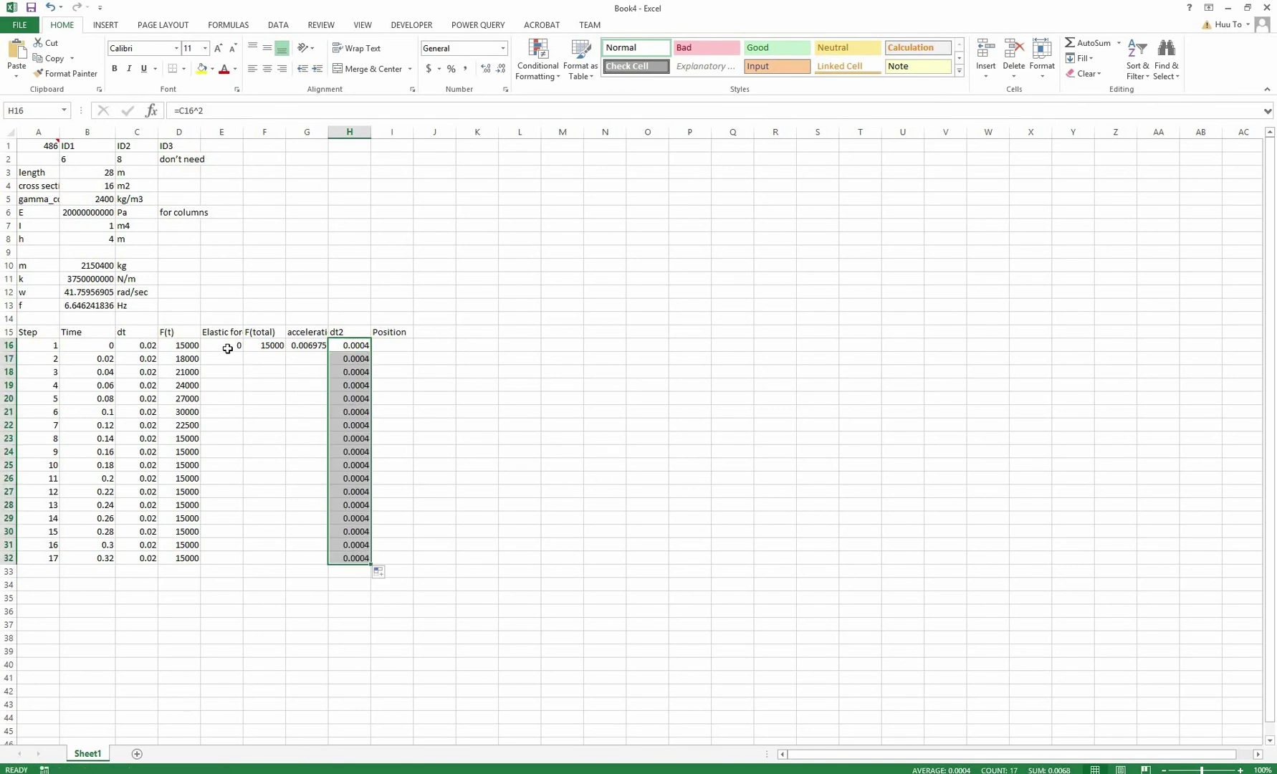
pyautogui.moveTo(226, 347); pyautogui.dragTo(394, 350)
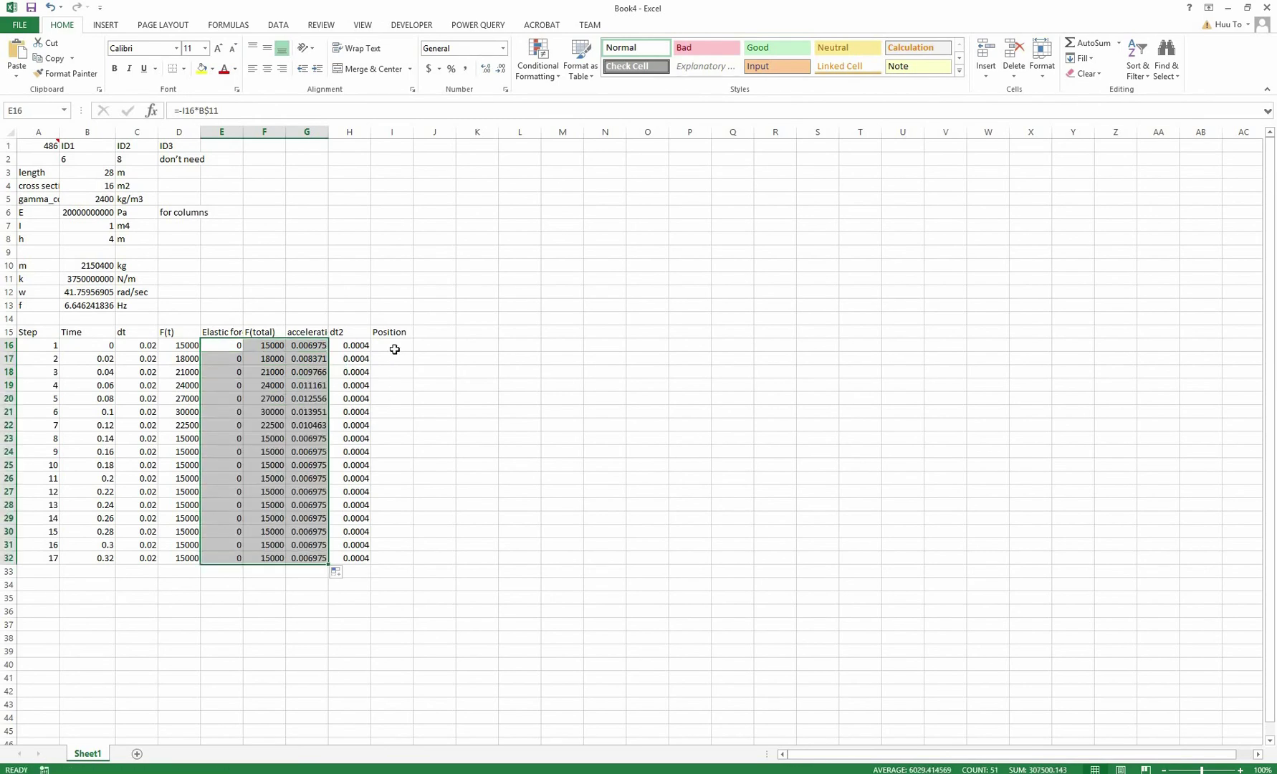
# Keep the starting Position at 0 and label J16 'Initial value'.
pyautogui.click(395, 347)
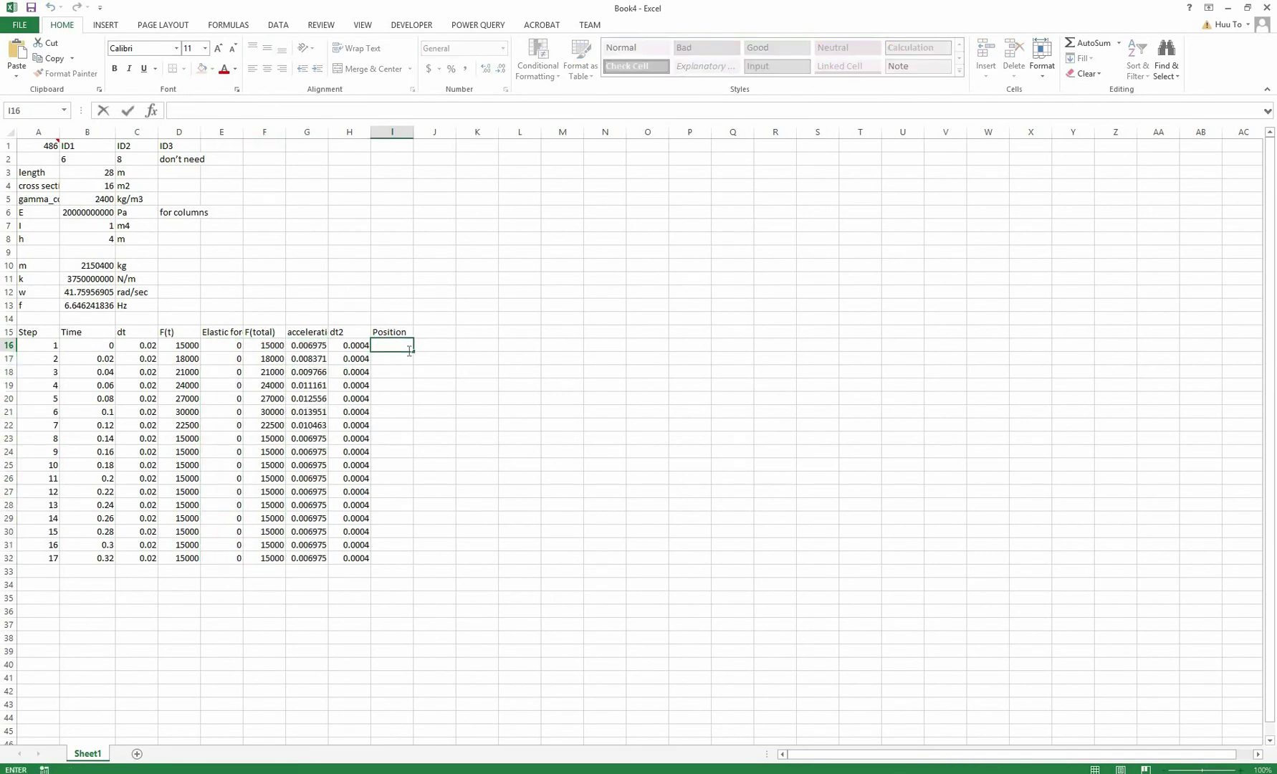
pyautogui.press('Tab')
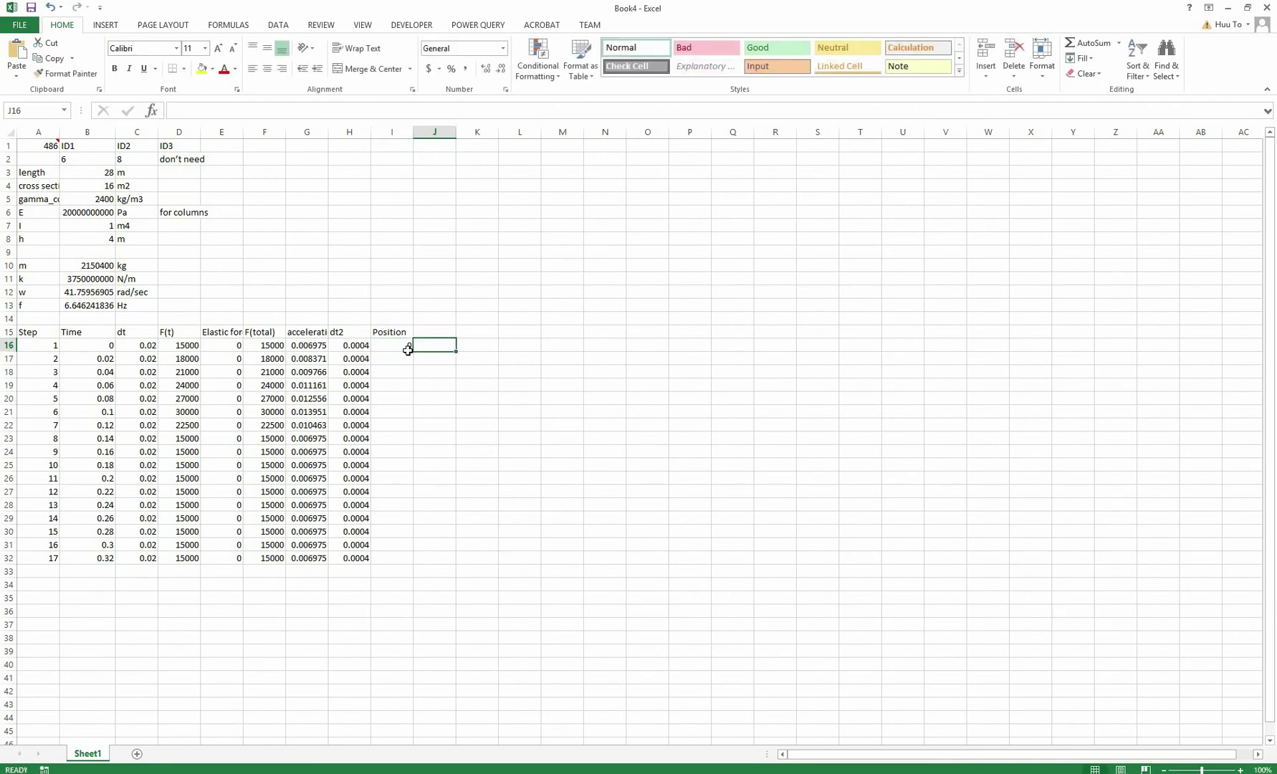
pyautogui.write('Initial')
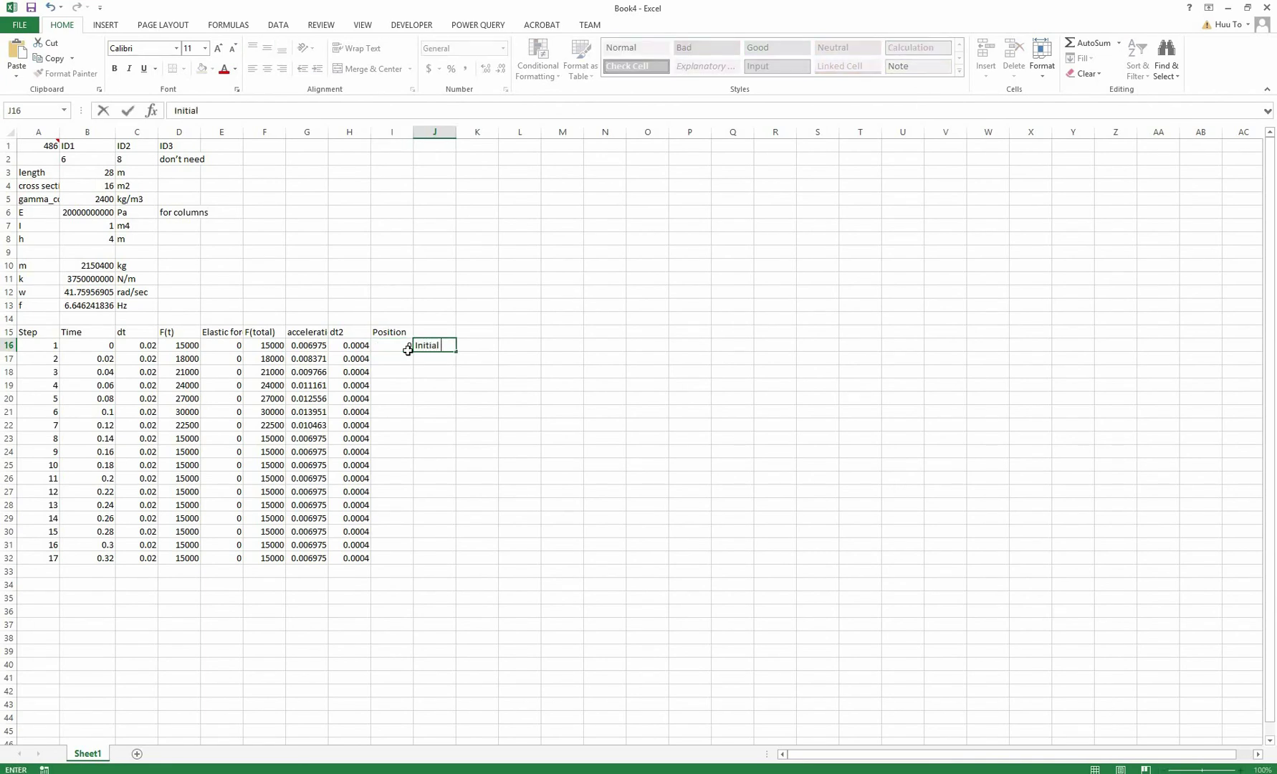
pyautogui.write(' value')
pyautogui.press('Return')
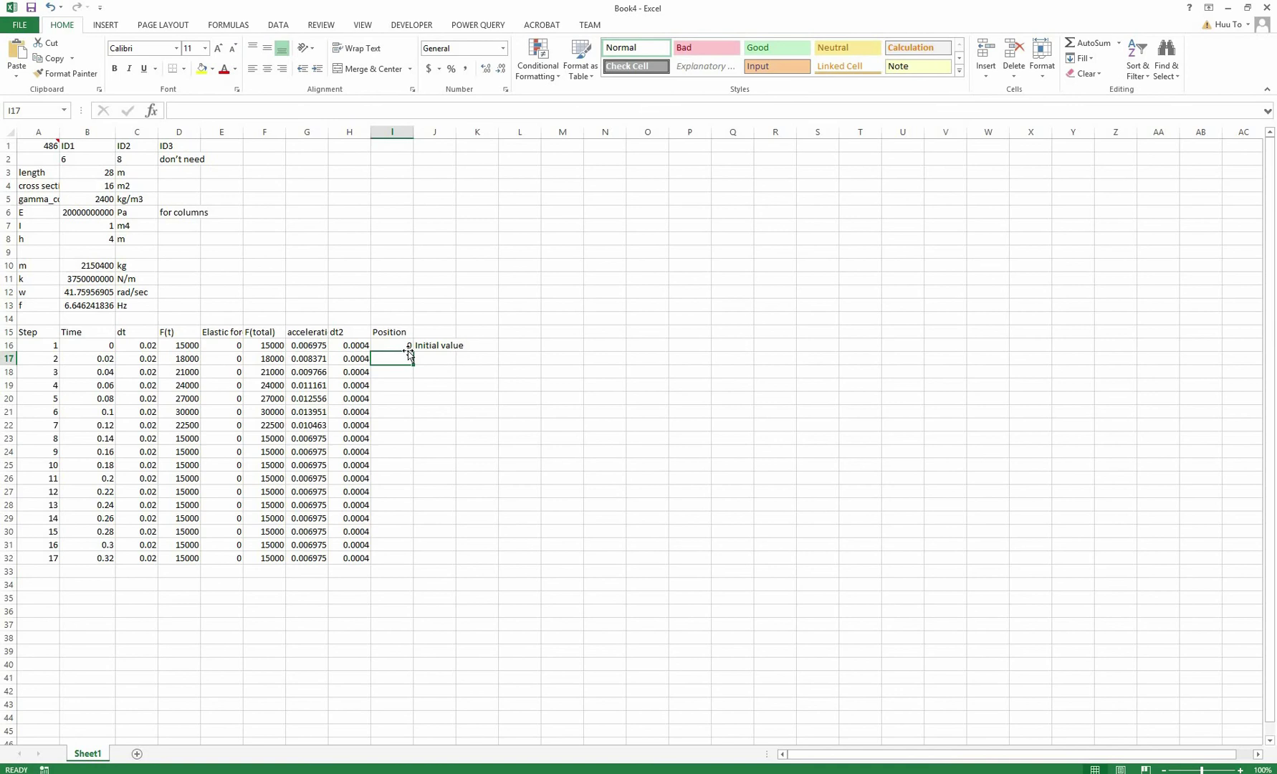
# Enter =0.5*G16*H16 in I17 as the first position step.
pyautogui.write('=')
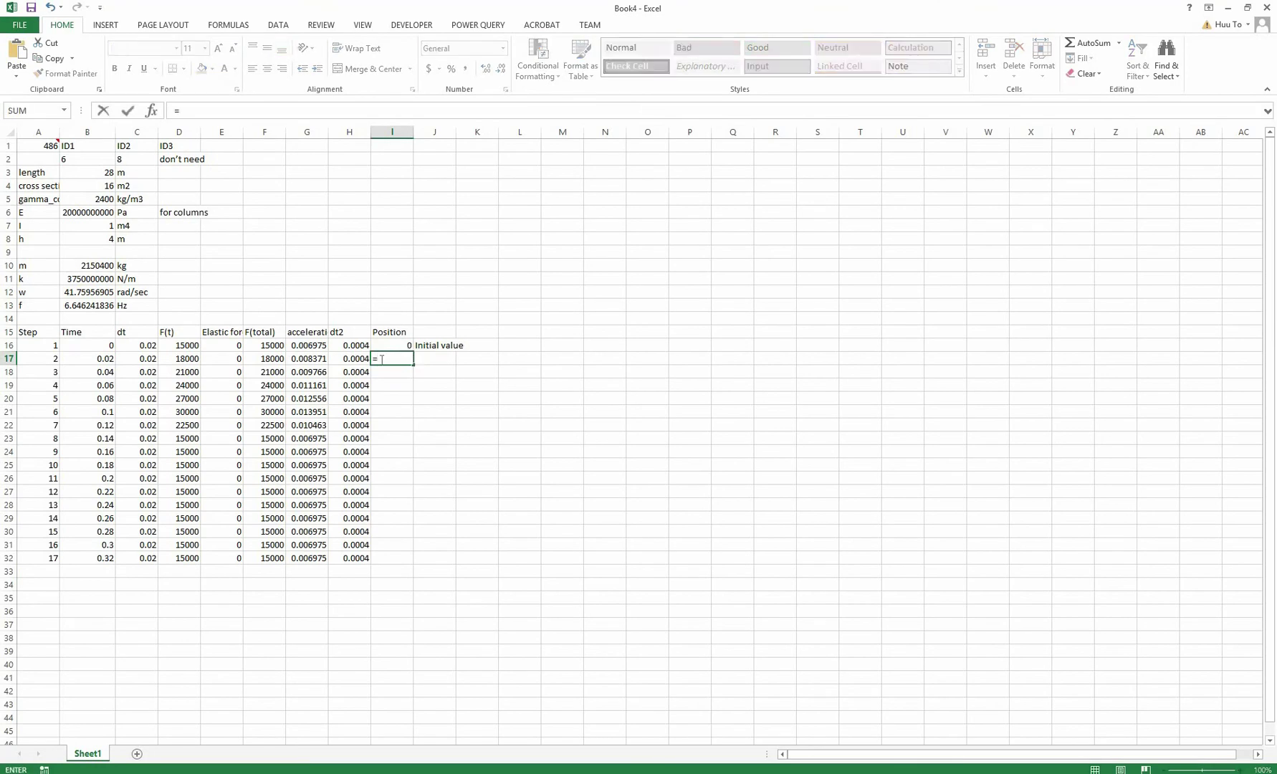
pyautogui.write('0.5*')
pyautogui.click(299, 346)
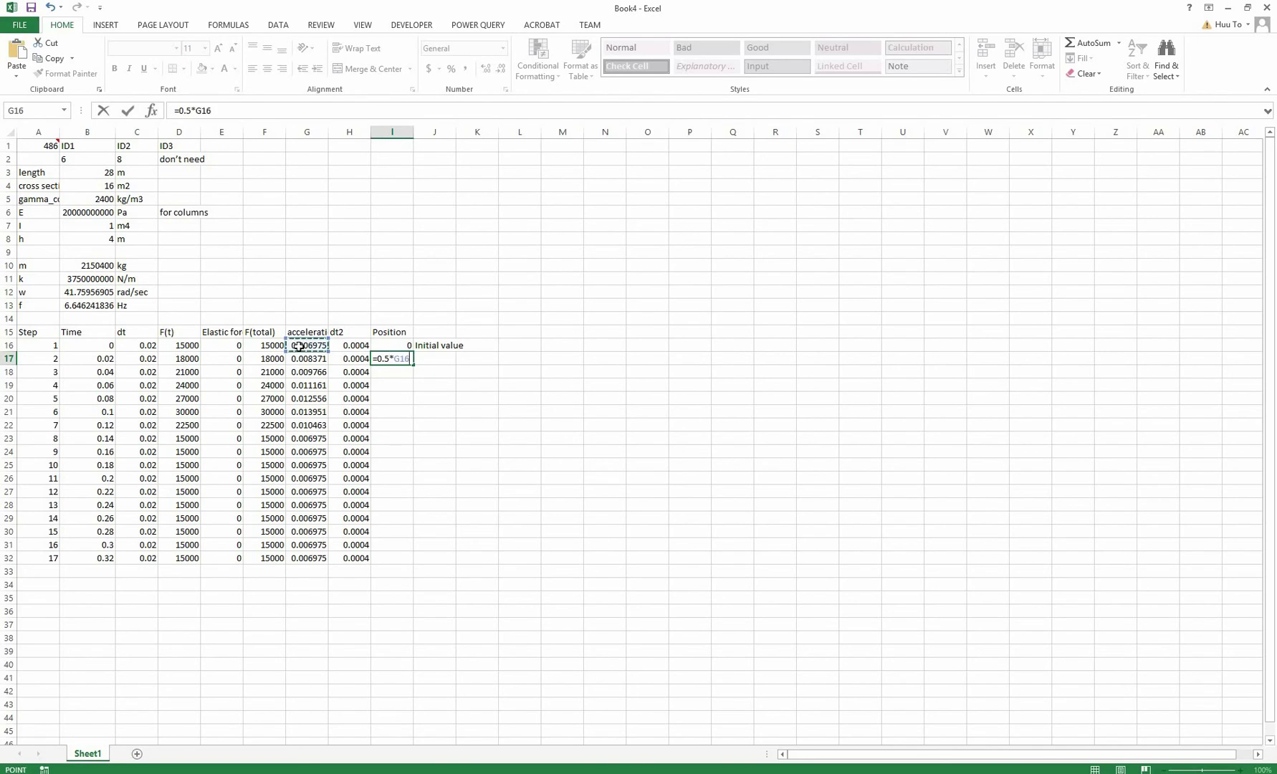
pyautogui.write('*')
pyautogui.click(347, 347)
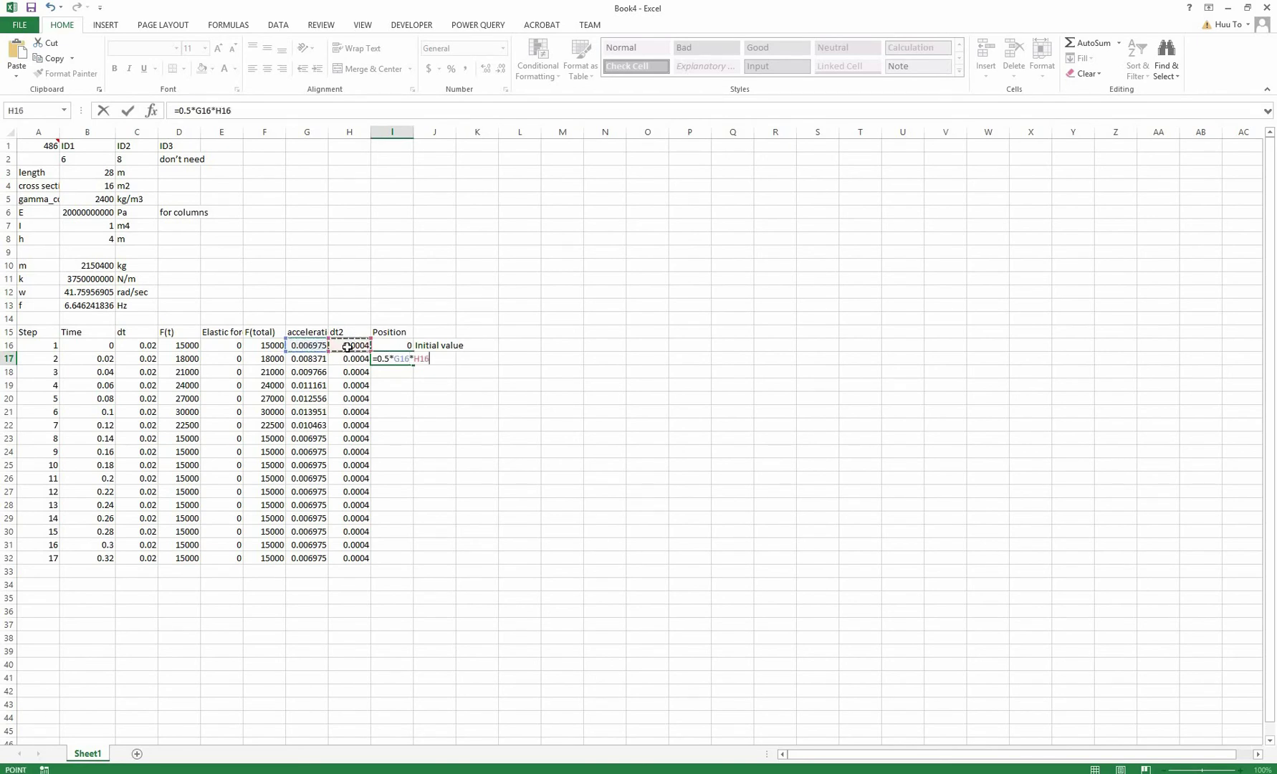
pyautogui.press('Return')
pyautogui.press('Right')
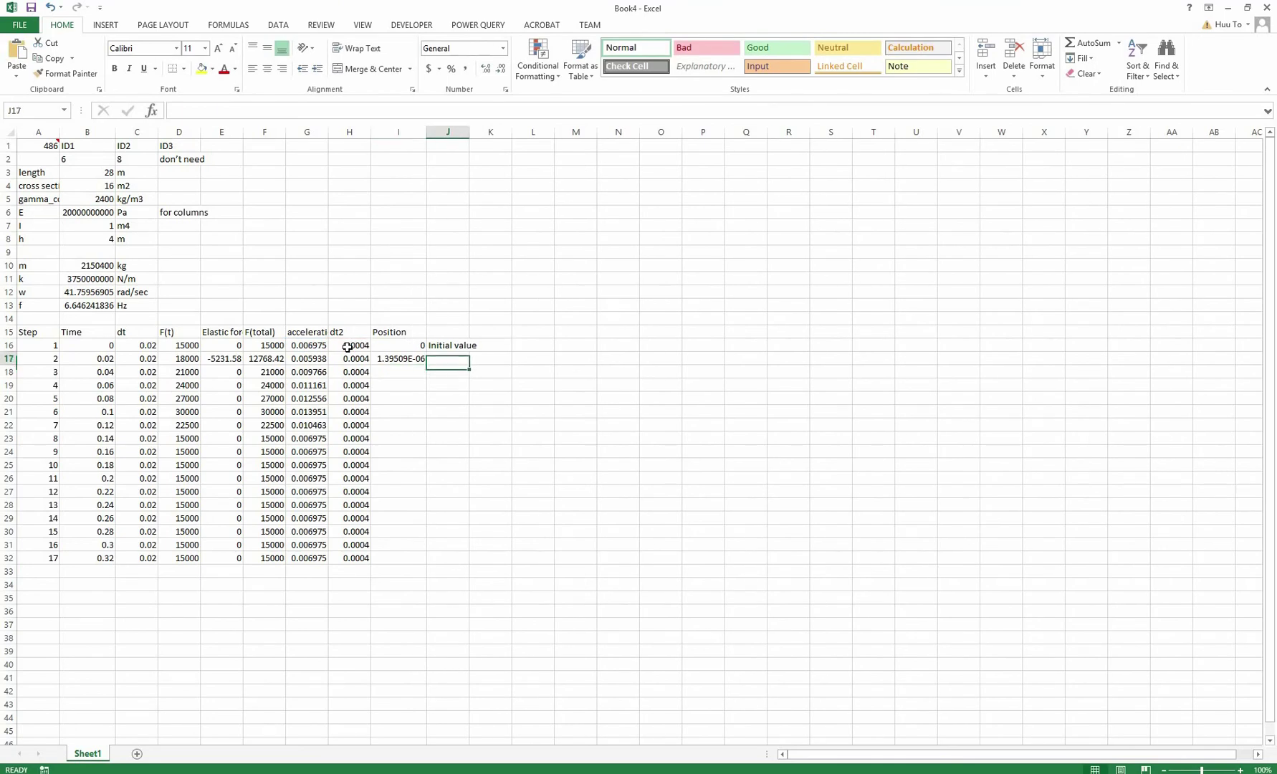
pyautogui.press('Left')
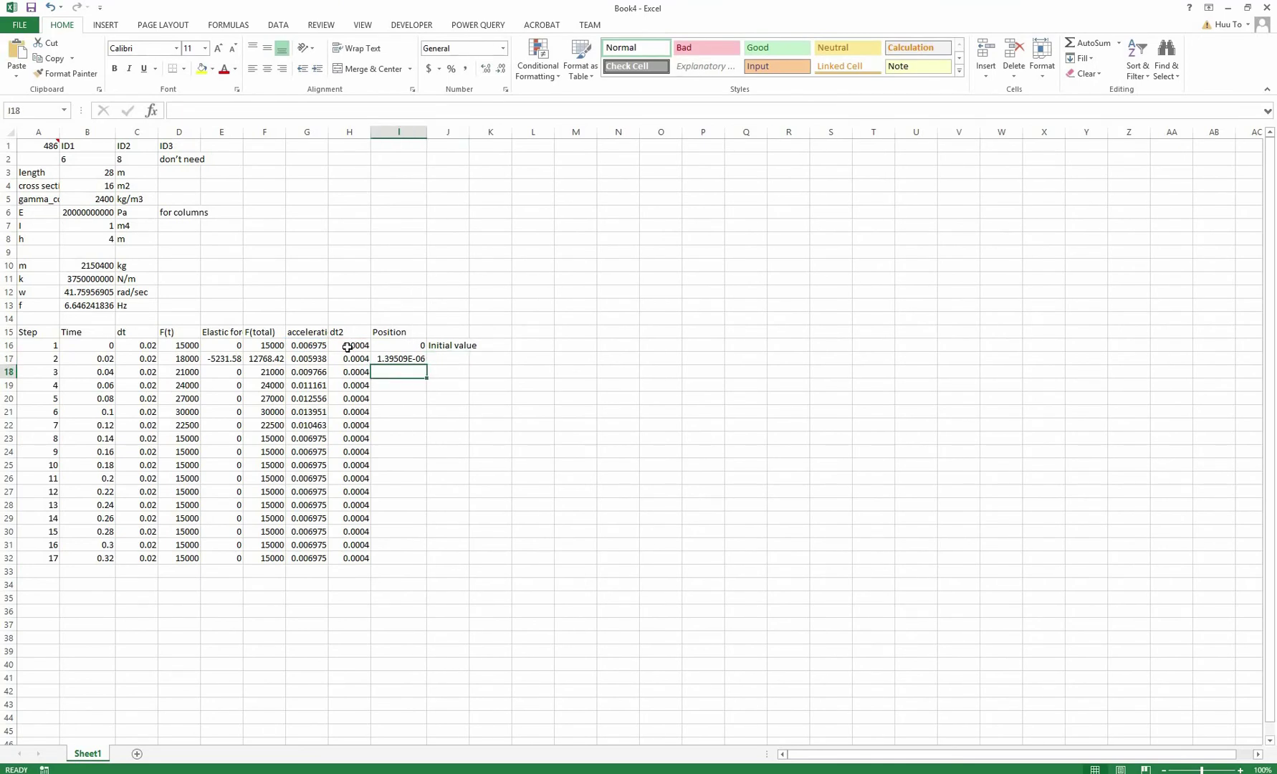
# Enter the recurrence =2*I17-I16+G17*H17 in I18 and fill it down to I32.
pyautogui.write('=')
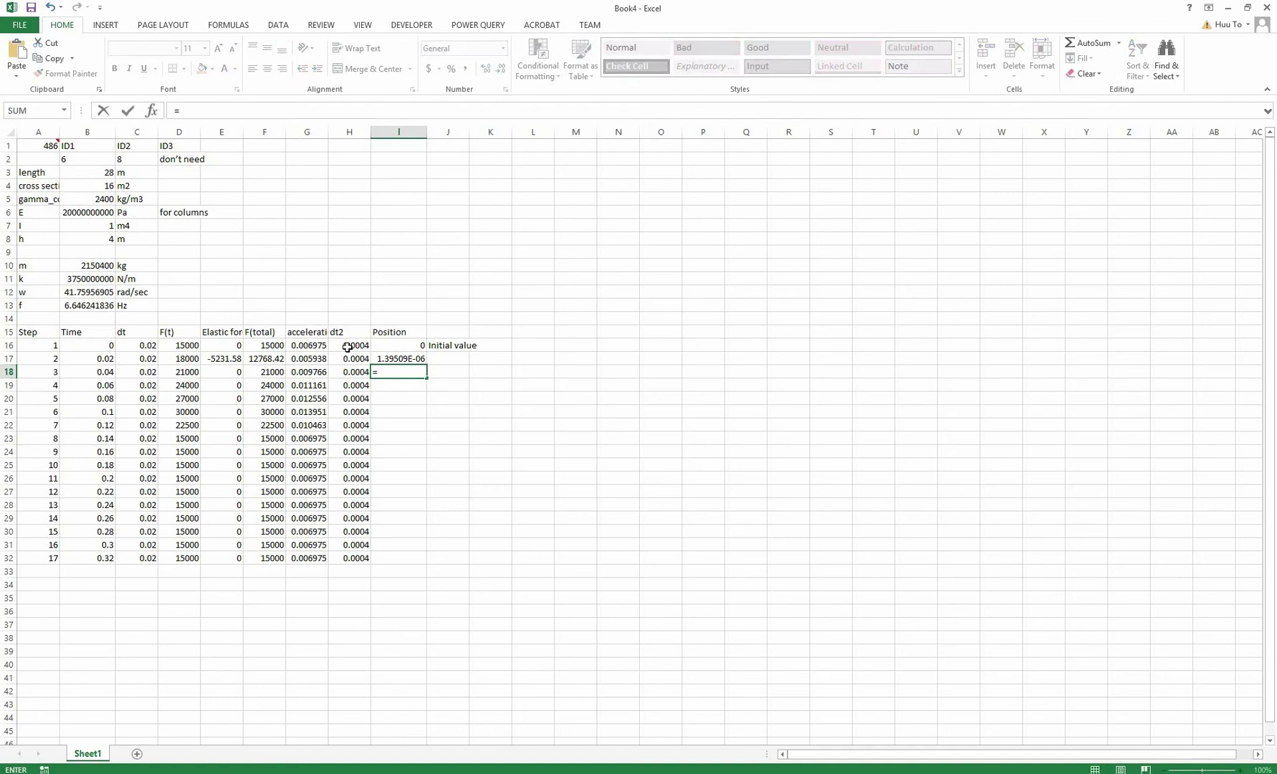
pyautogui.write('2*')
pyautogui.click(387, 357)
pyautogui.write('-')
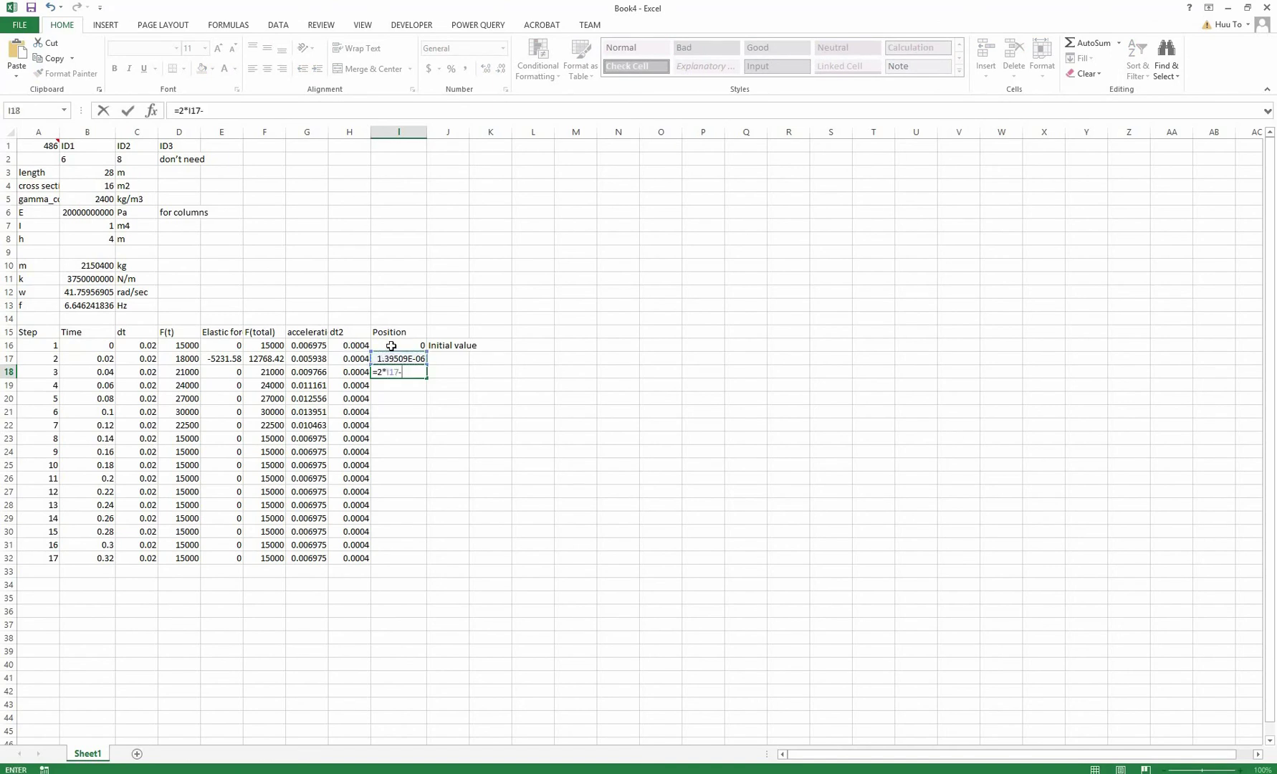
pyautogui.click(391, 346)
pyautogui.write('+')
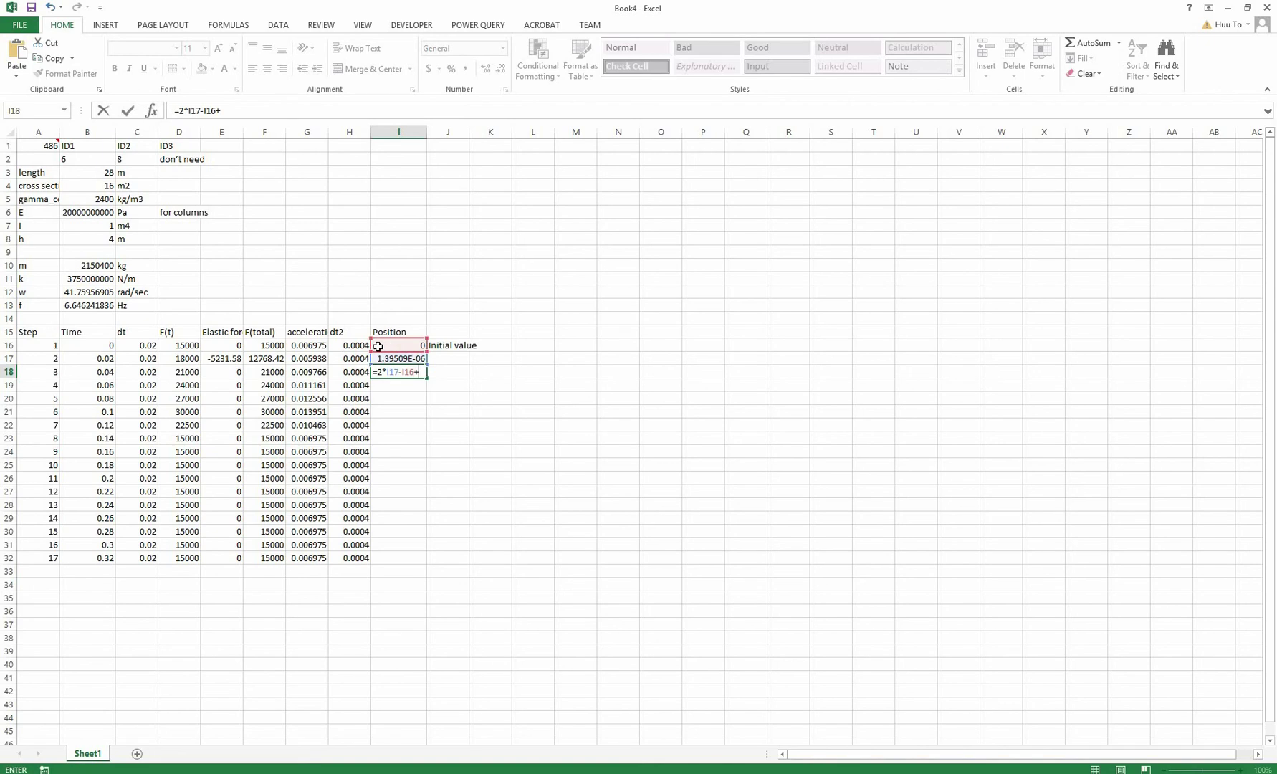
pyautogui.click(308, 346)
pyautogui.write('*')
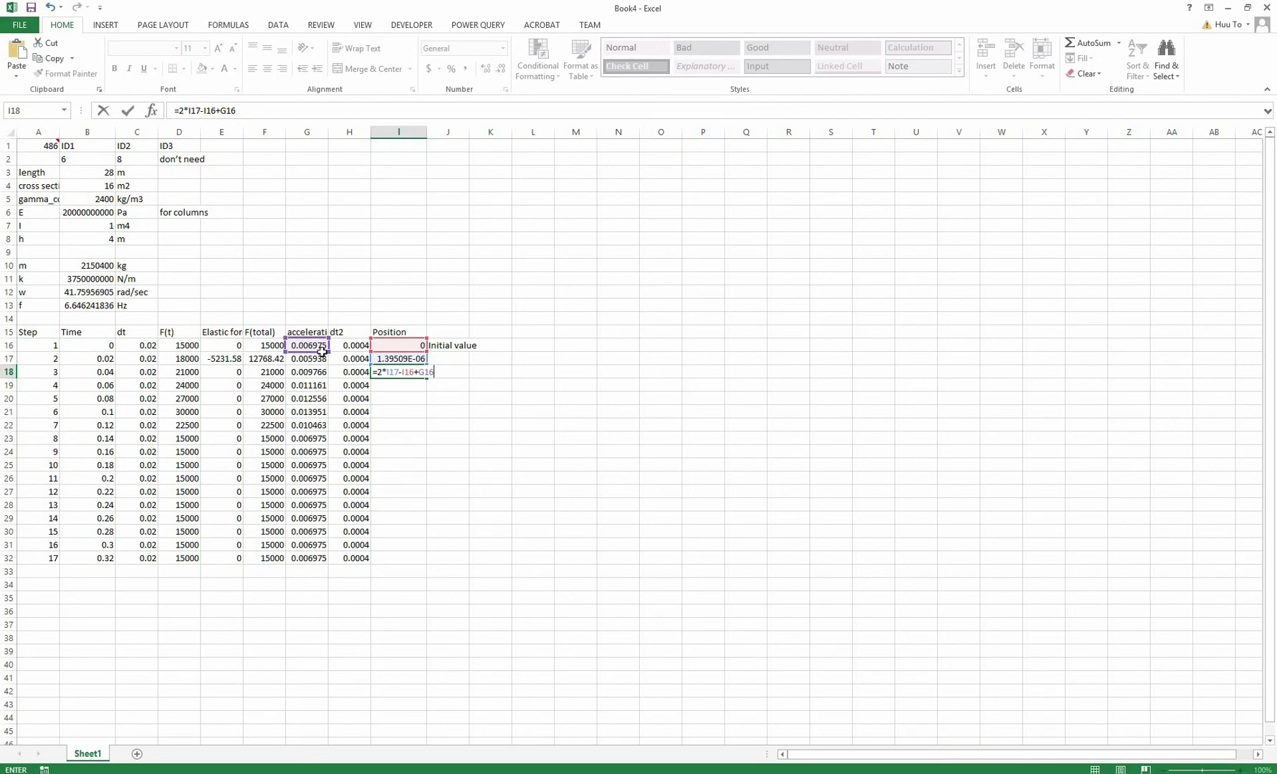
pyautogui.press('BackSpace')
pyautogui.press('BackSpace')
pyautogui.press('BackSpace')
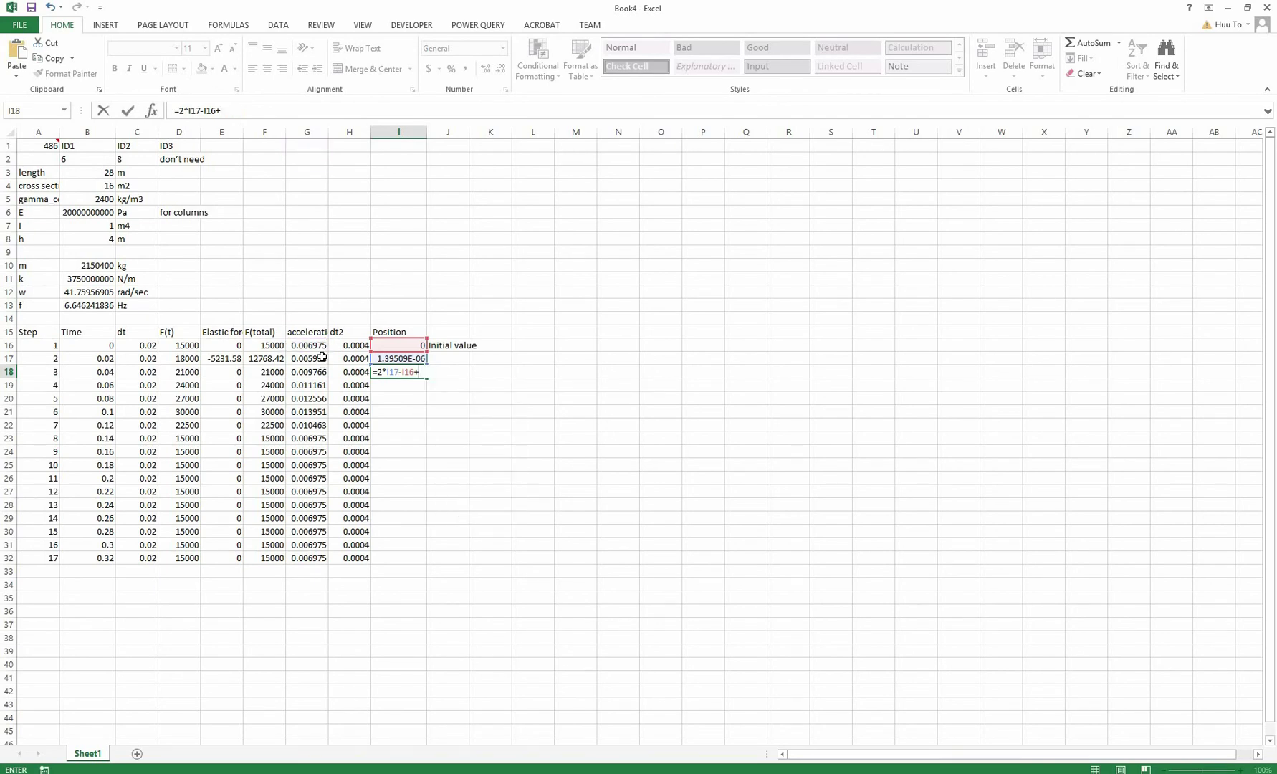
pyautogui.click(323, 357)
pyautogui.write('*')
pyautogui.click(336, 358)
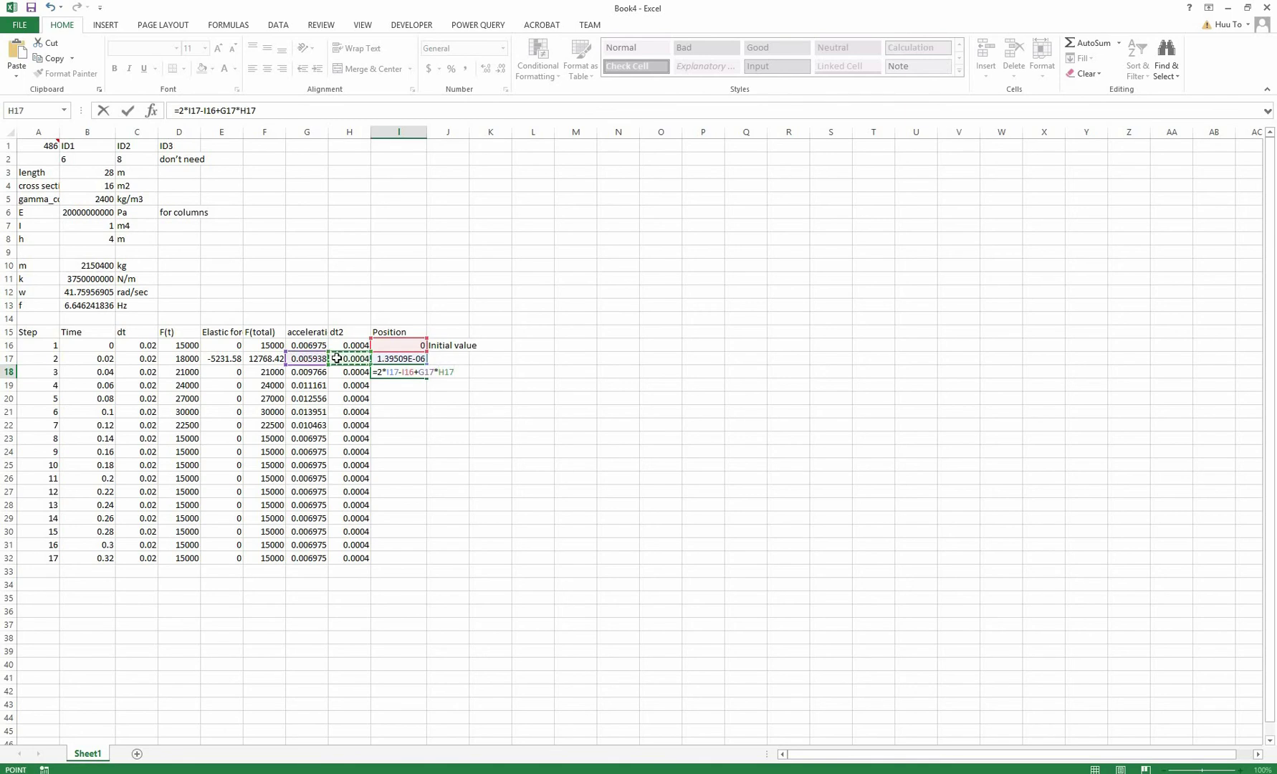
pyautogui.press('Return')
pyautogui.click(425, 374)
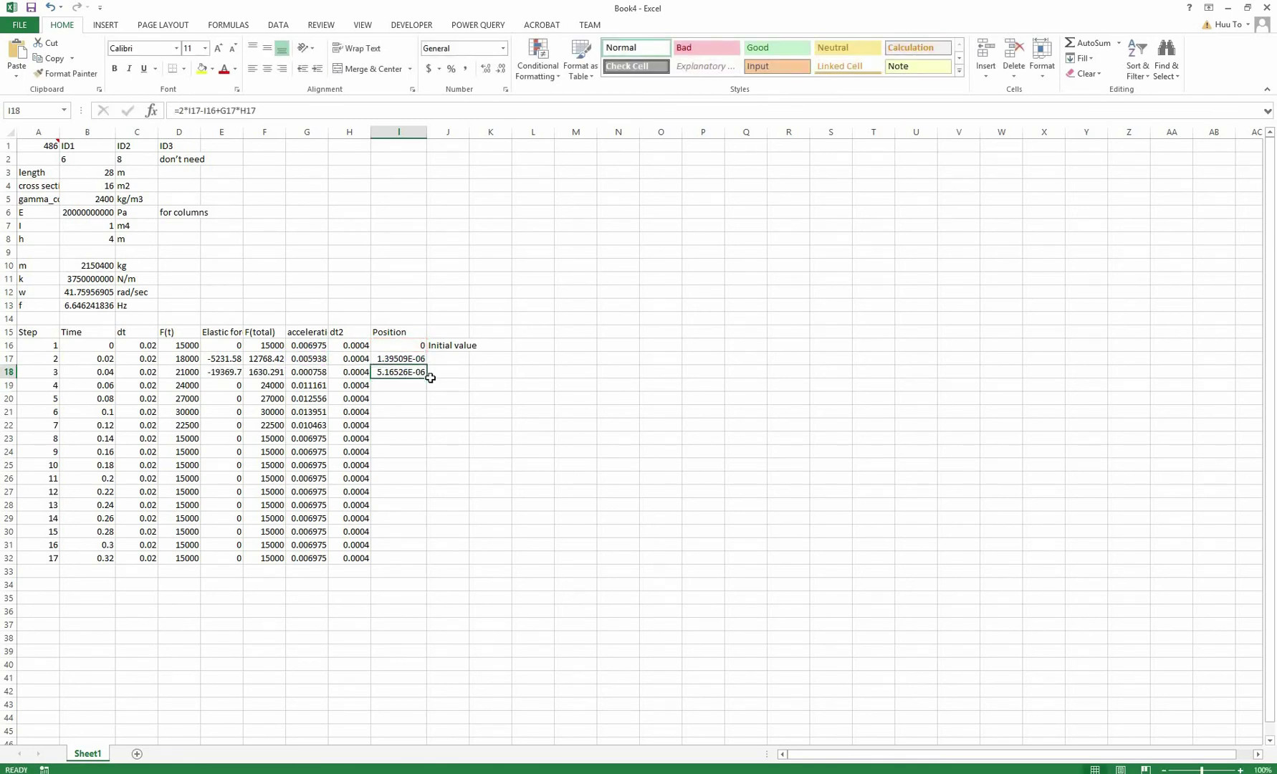
pyautogui.moveTo(425, 433); pyautogui.dragTo(417, 562)
# Label J18 'Recurrence equation'.
pyautogui.click(448, 373)
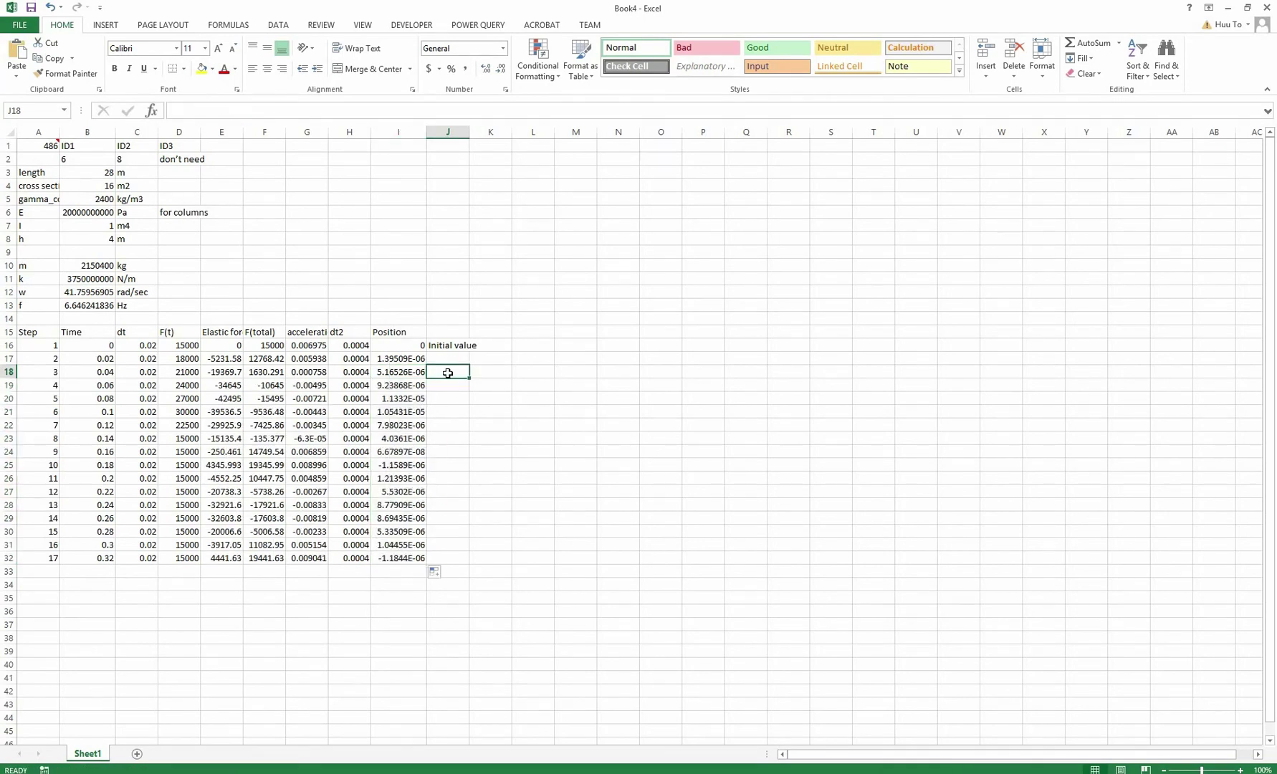
pyautogui.write('Rec')
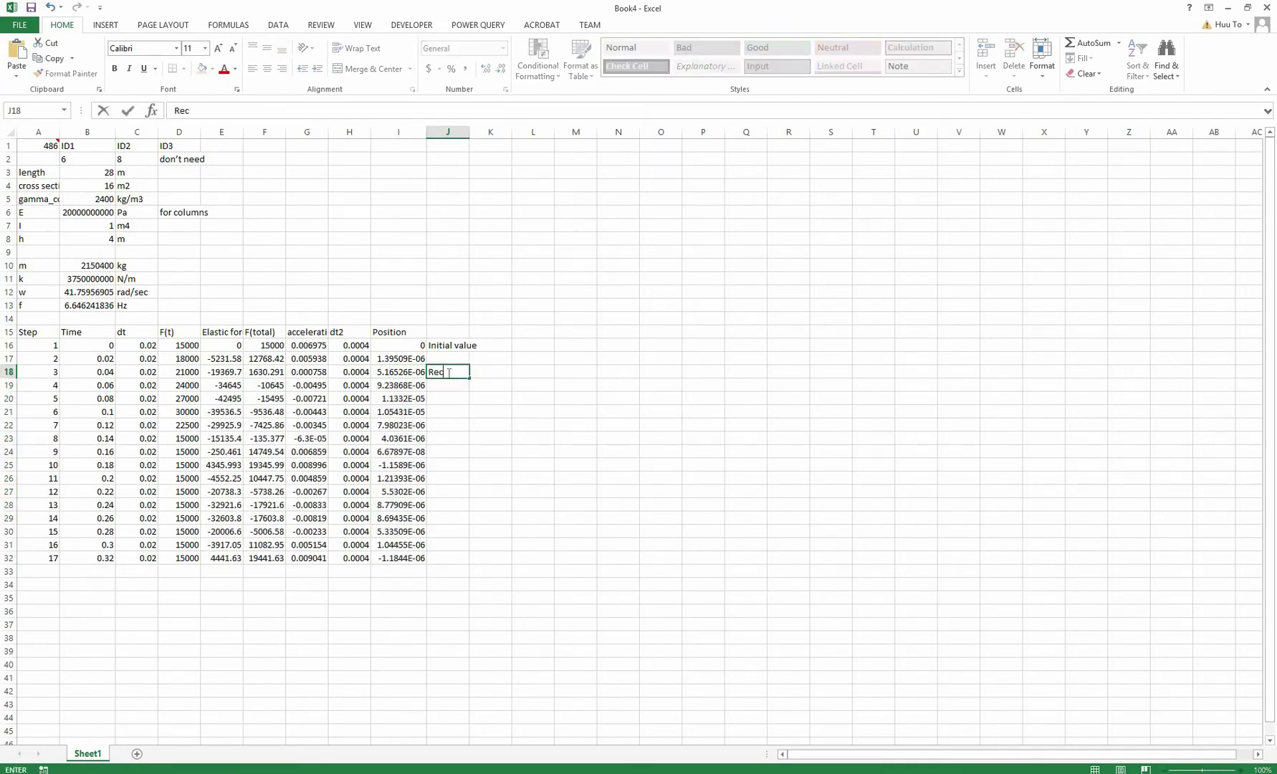
pyautogui.write('urrence')
pyautogui.write(' equ')
pyautogui.press('BackSpace')
pyautogui.write('quation')
pyautogui.press('Return')
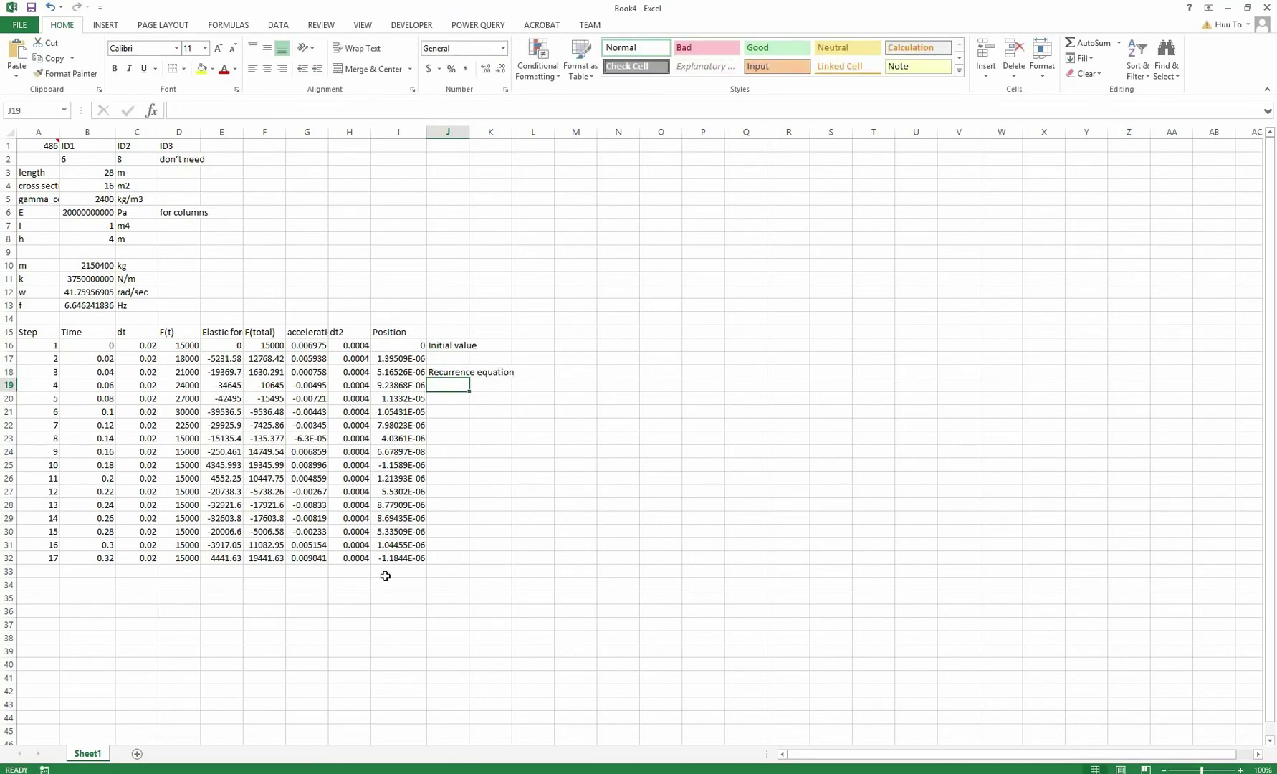
# Insert an empty scatter chart with smooth lines beside the table.
pyautogui.click(560, 398)
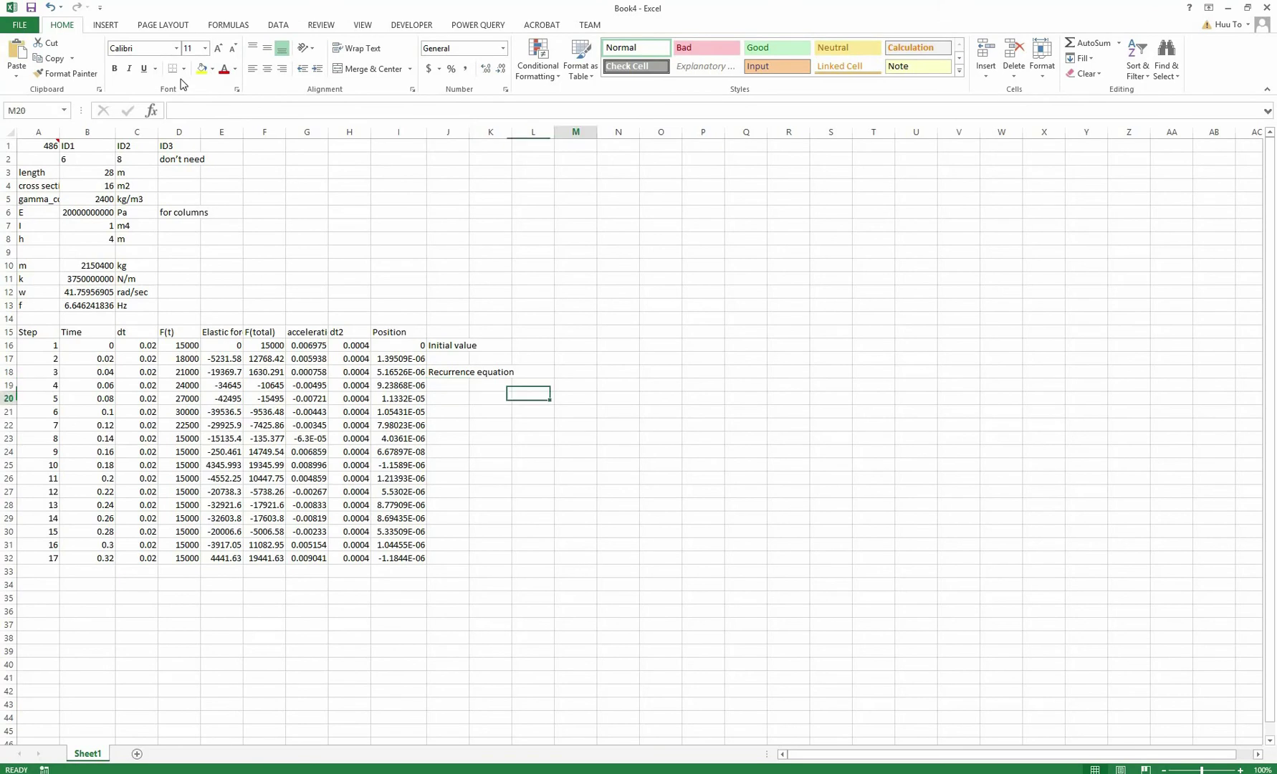
pyautogui.click(104, 27)
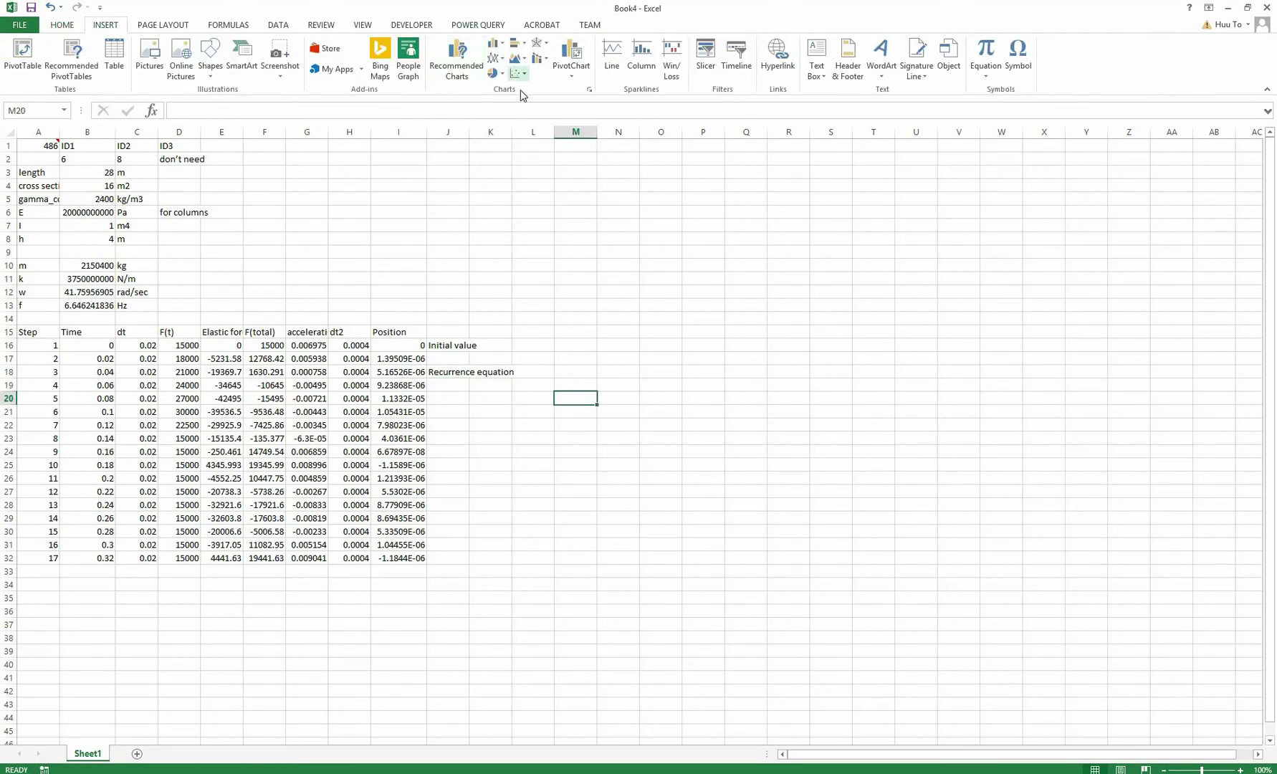
pyautogui.click(520, 72)
pyautogui.click(547, 148)
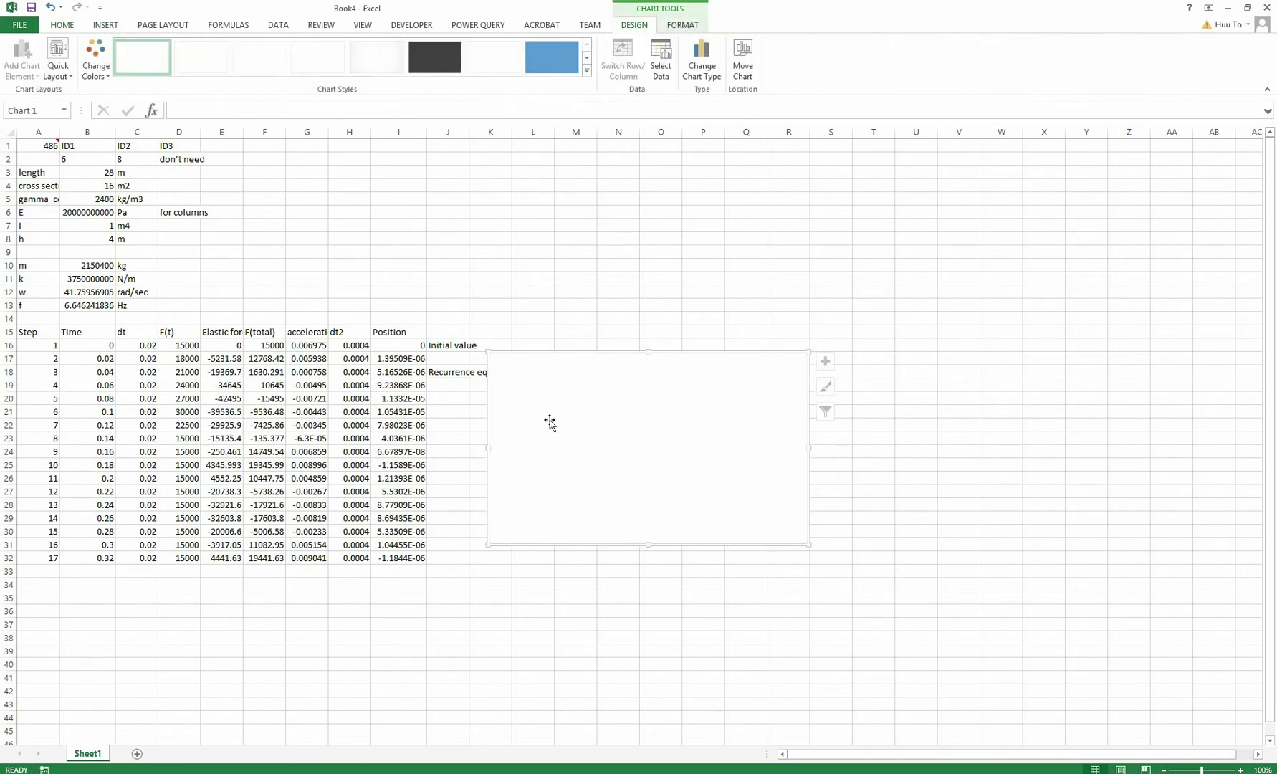
# Add a series named 'Iteration' with X values B16:B32 and Y values I16:I32.
pyautogui.click(661, 60)
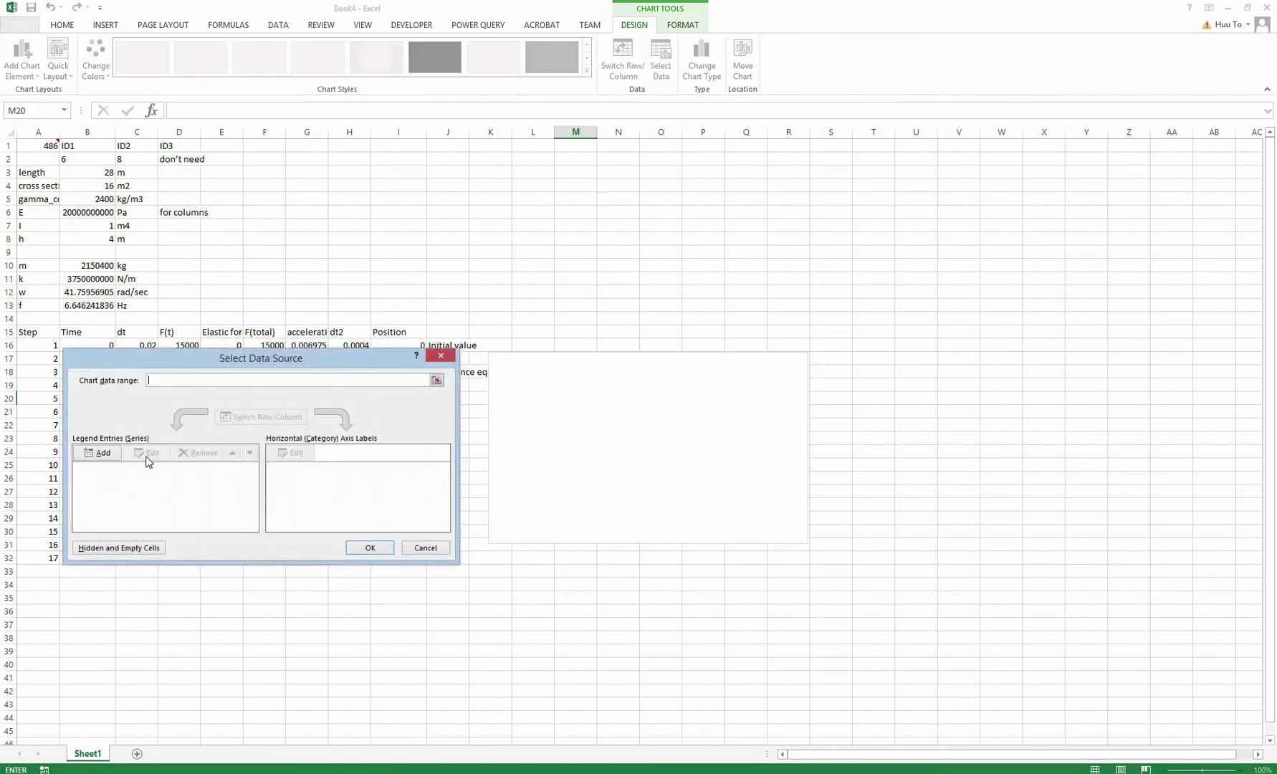
pyautogui.click(97, 452)
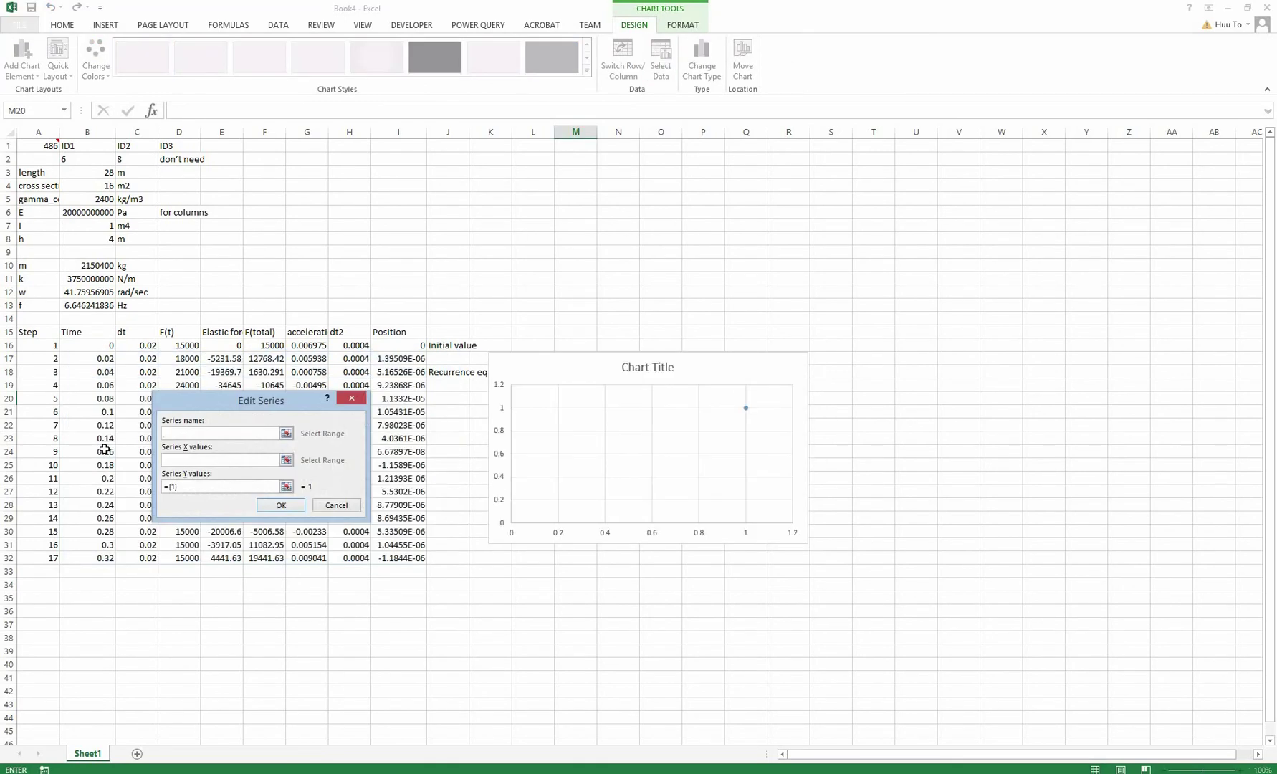
pyautogui.write('Iteration')
pyautogui.click(215, 459)
pyautogui.click(127, 355)
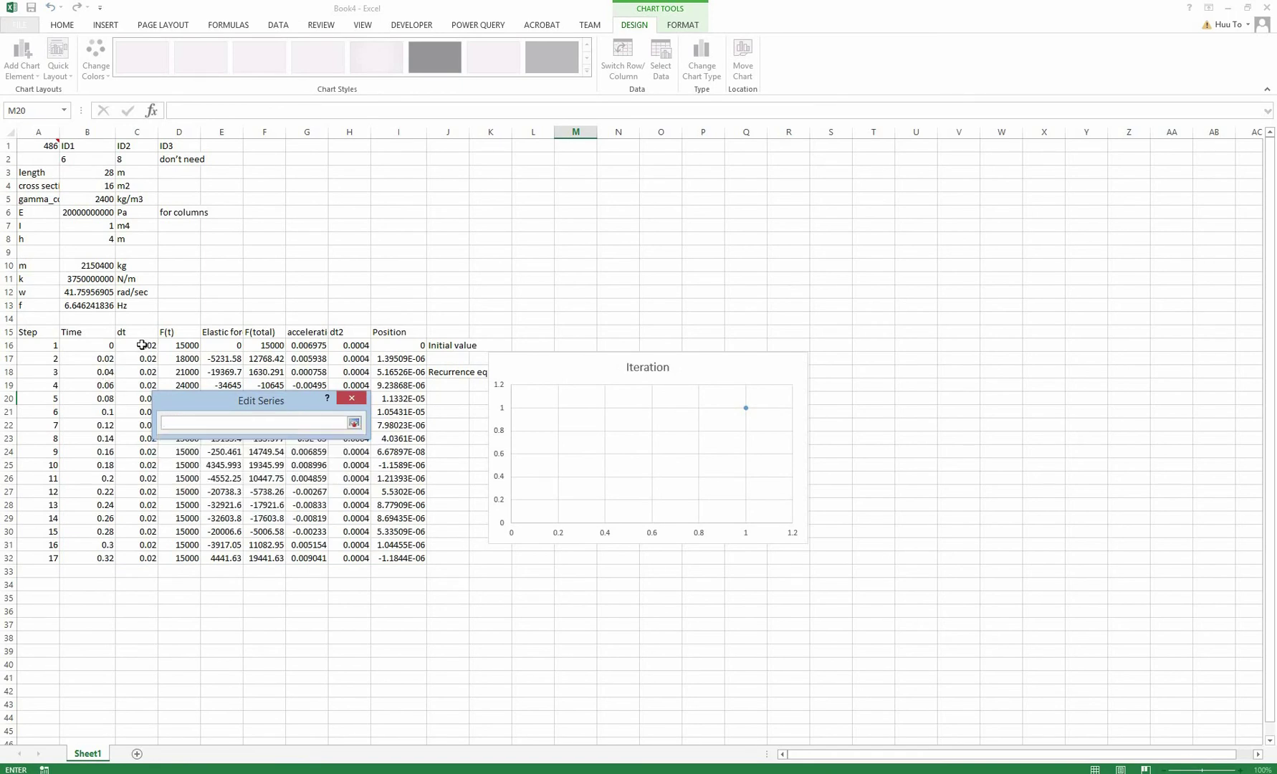
pyautogui.moveTo(101, 347); pyautogui.dragTo(92, 560)
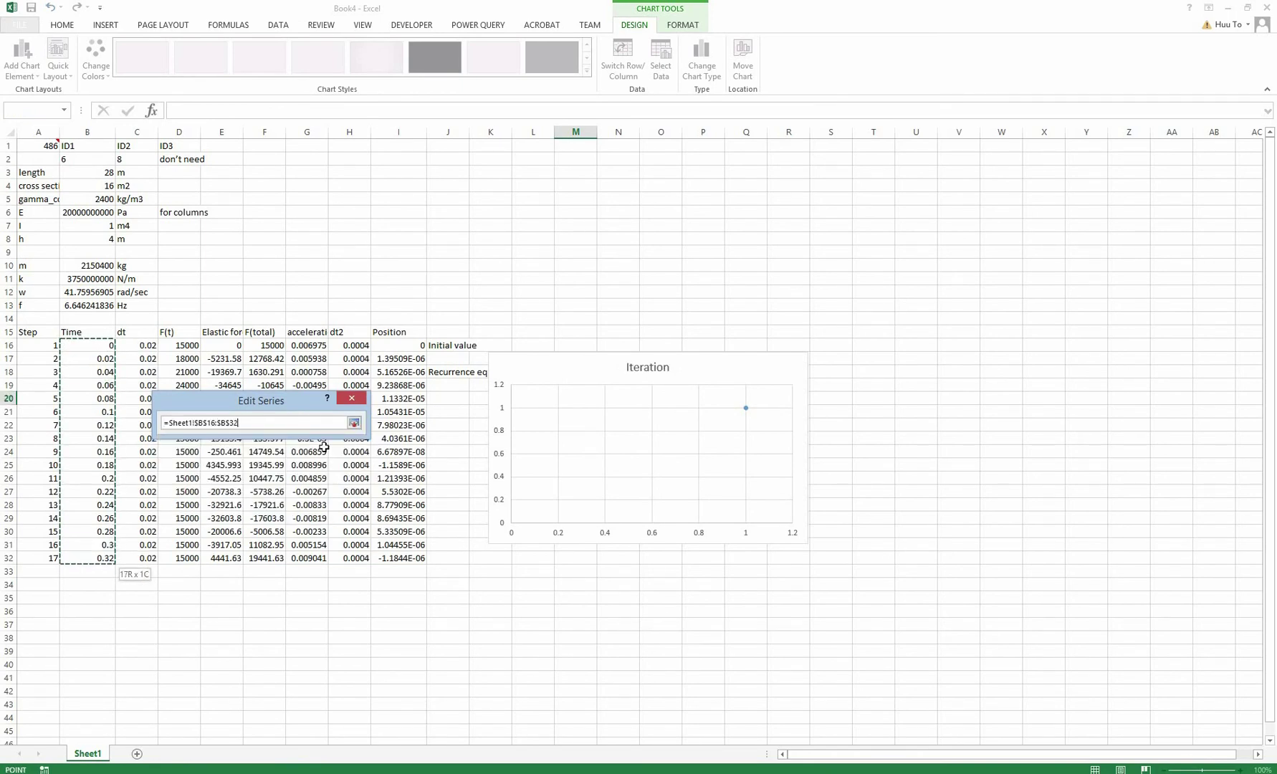
pyautogui.click(355, 423)
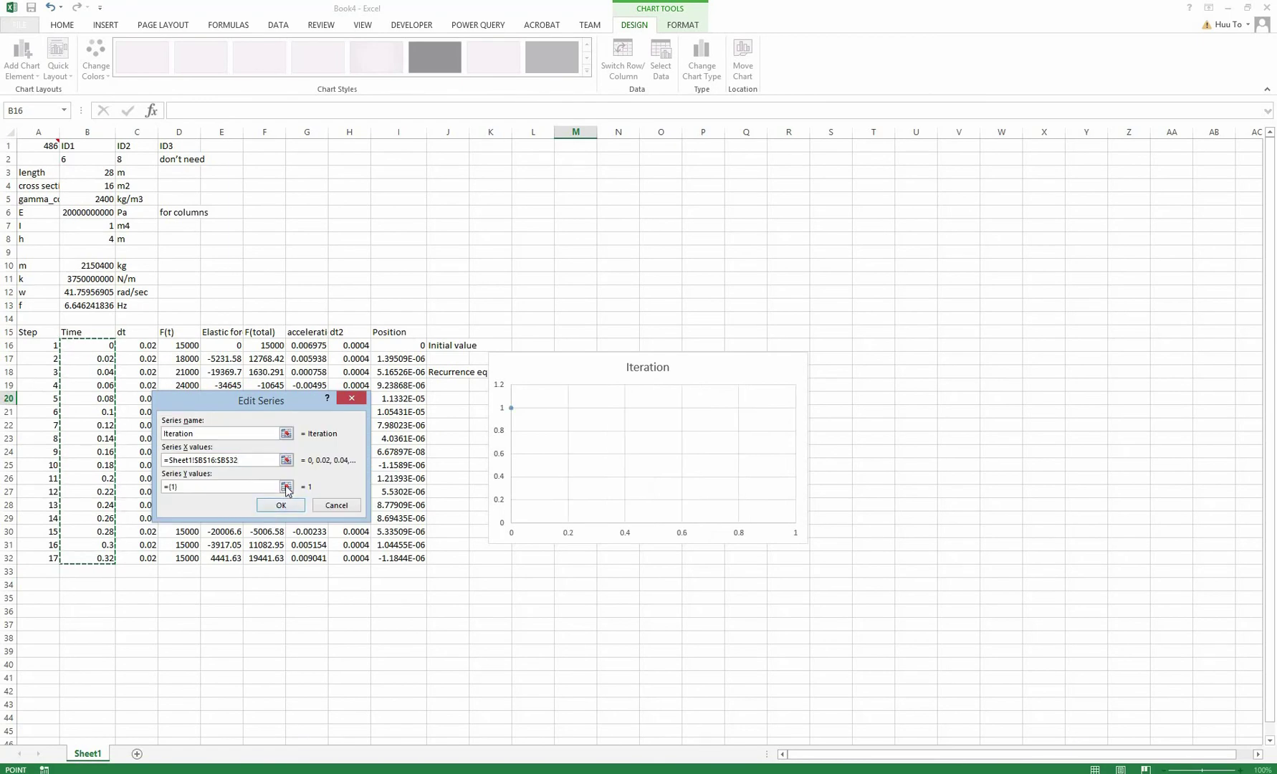
pyautogui.click(286, 487)
pyautogui.moveTo(398, 347); pyautogui.dragTo(396, 559)
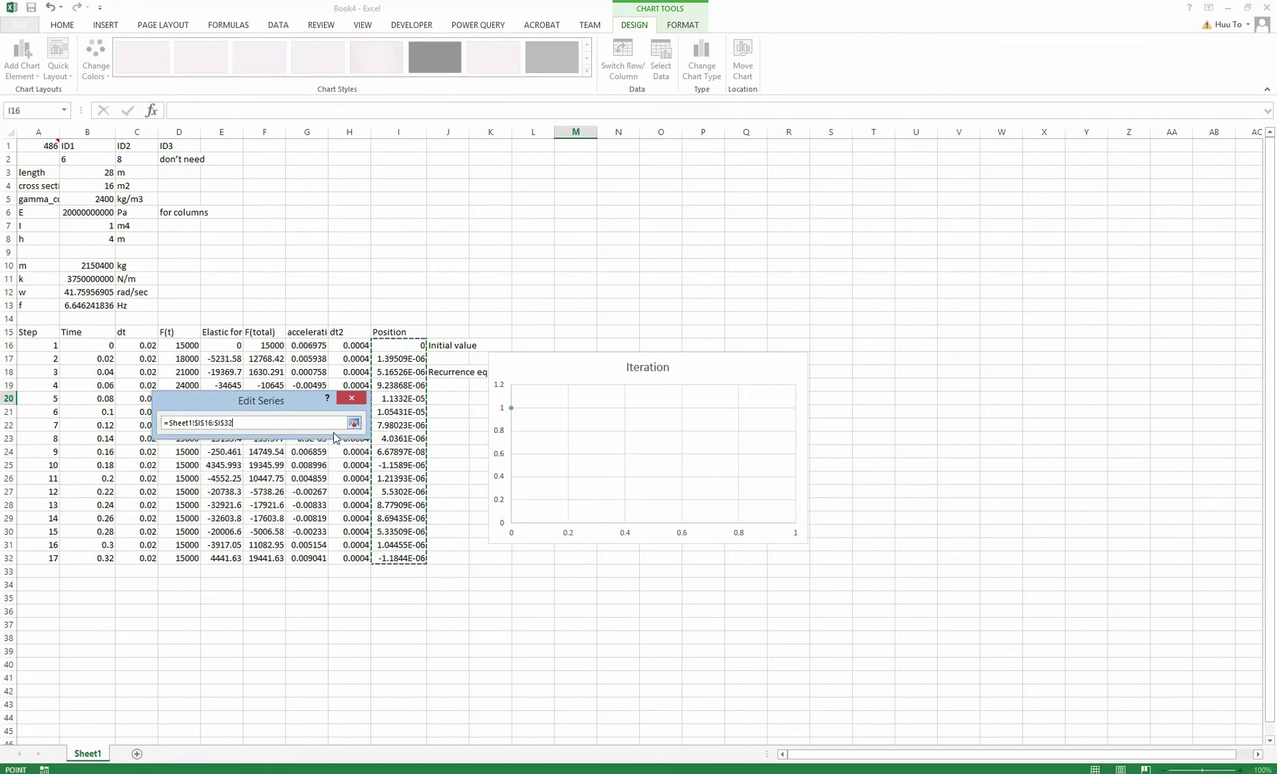
pyautogui.click(354, 422)
pyautogui.press('Return')
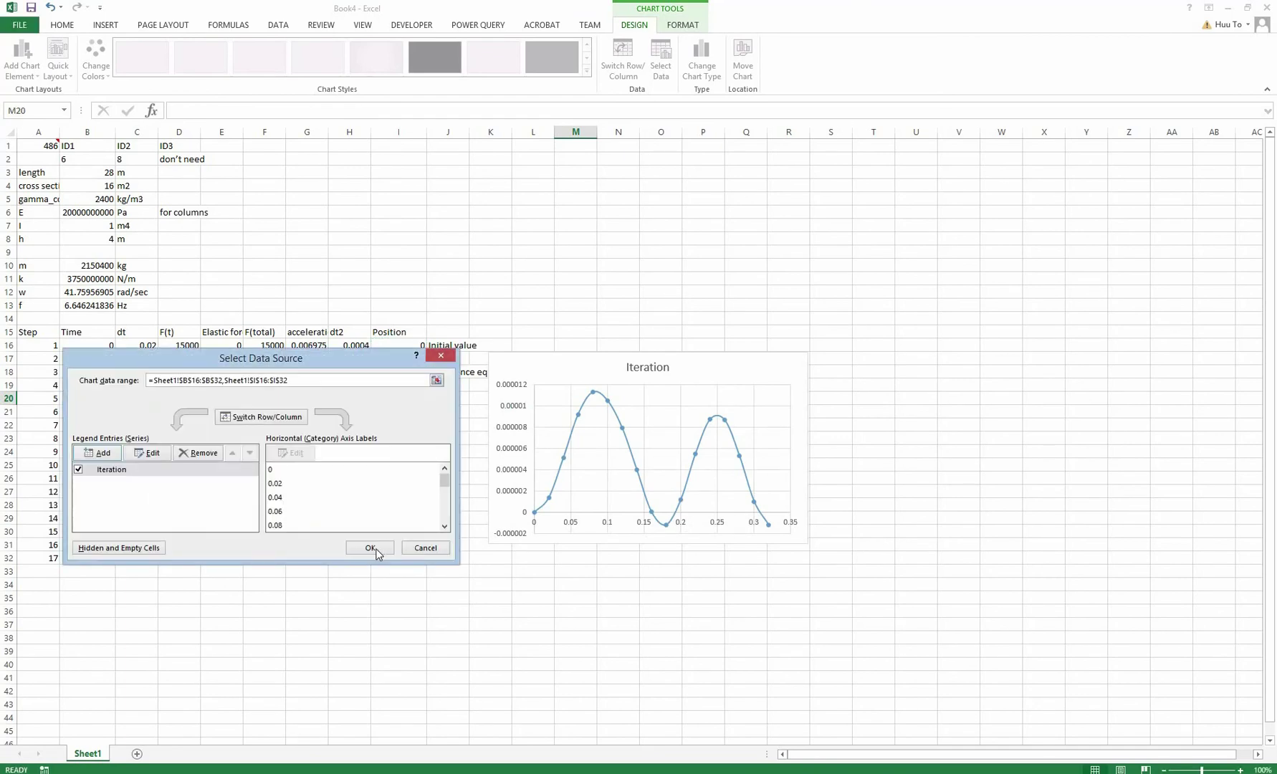
# Close the data source settings, deselect the chart, and start saving the workbook.
pyautogui.click(377, 552)
pyautogui.click(559, 574)
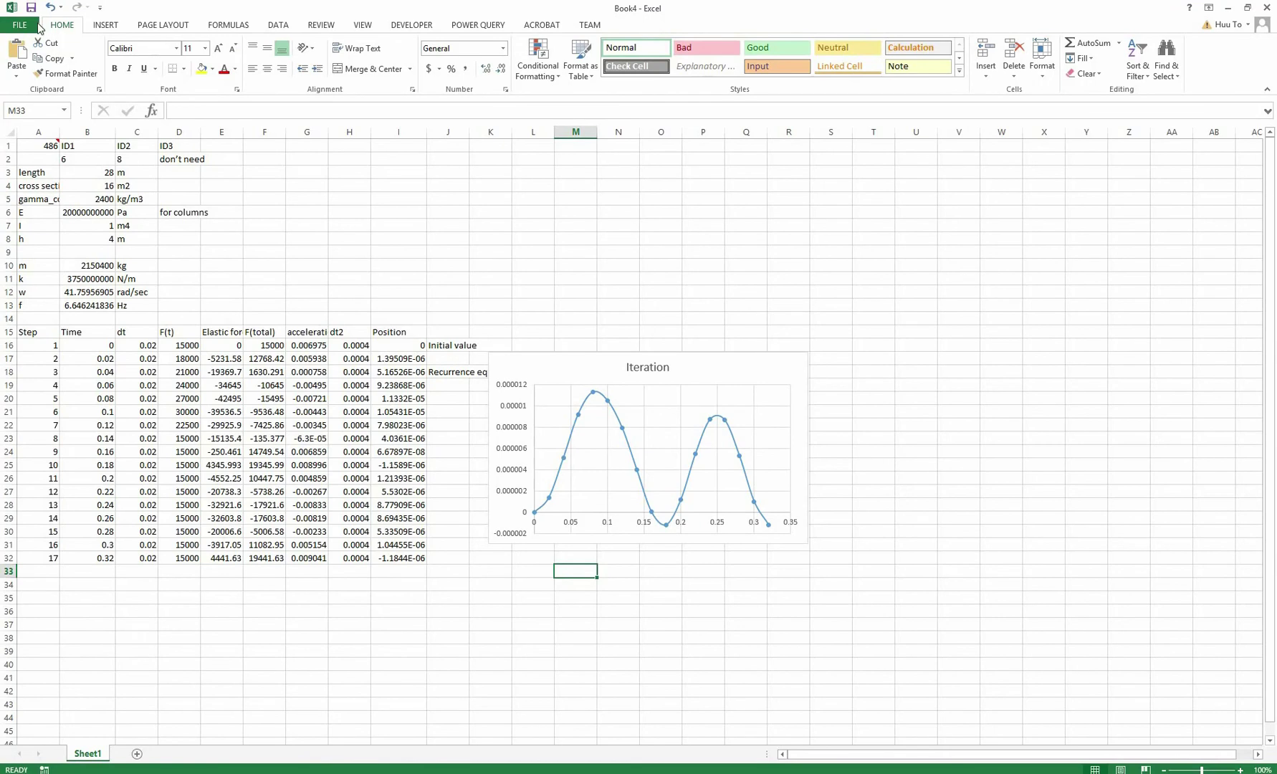
pyautogui.click(32, 8)
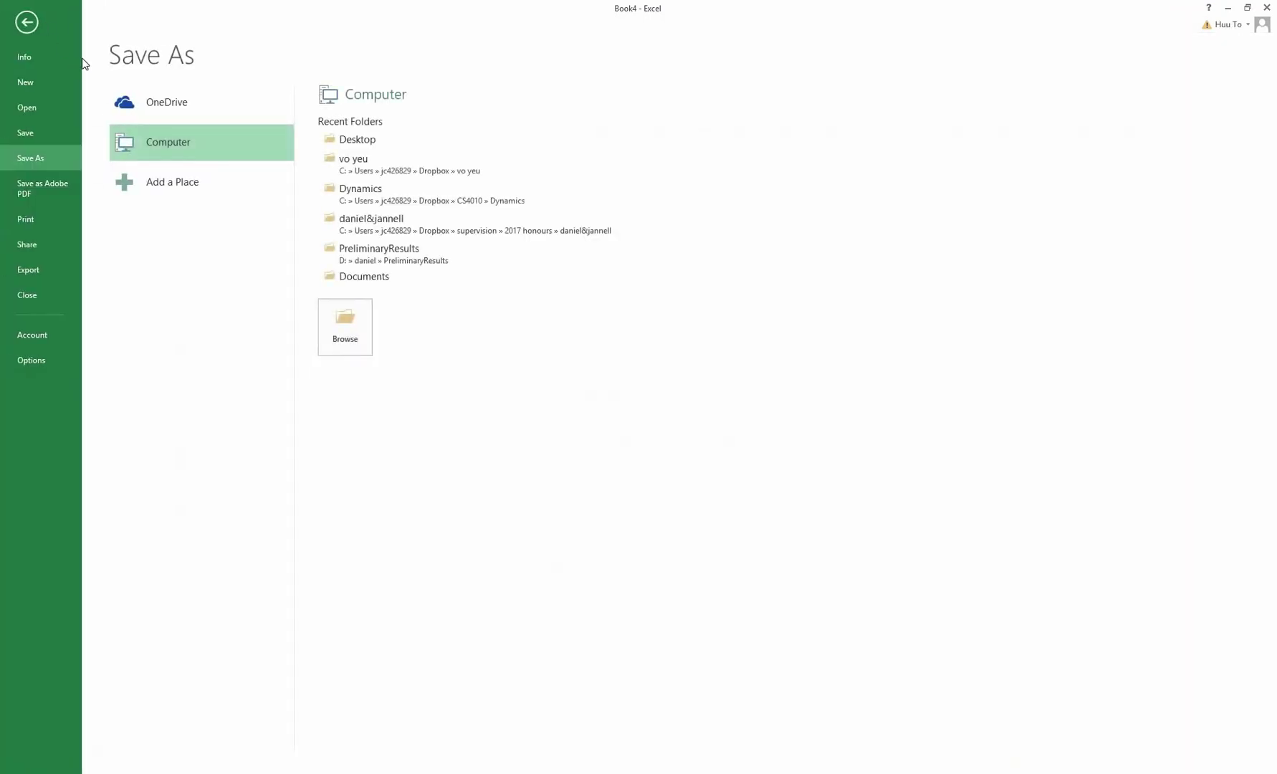